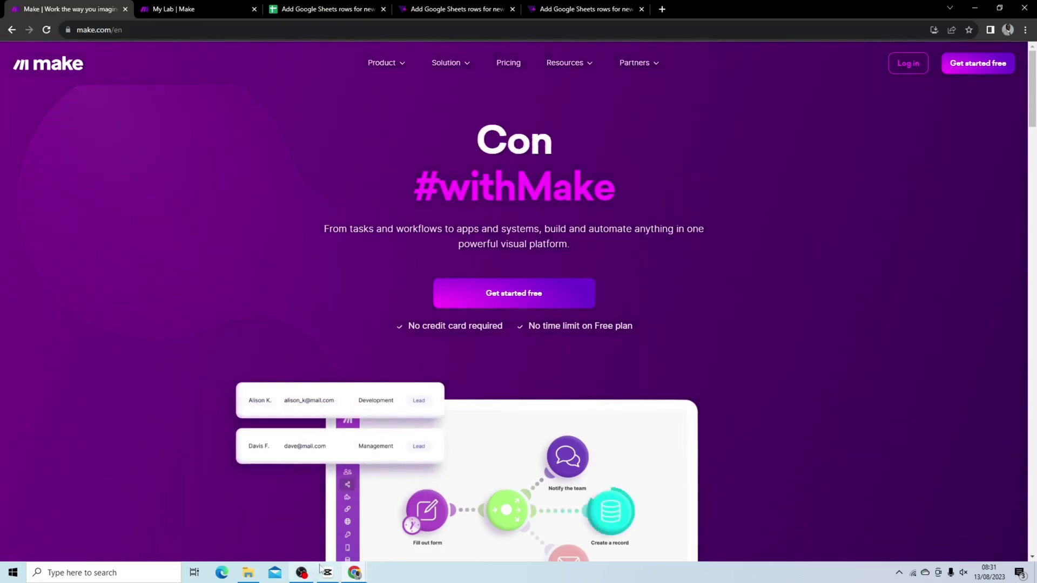
- Start a new scenario in the Make Tutorial scenarios folder
mouse_move(354, 573)
click(422, 500)
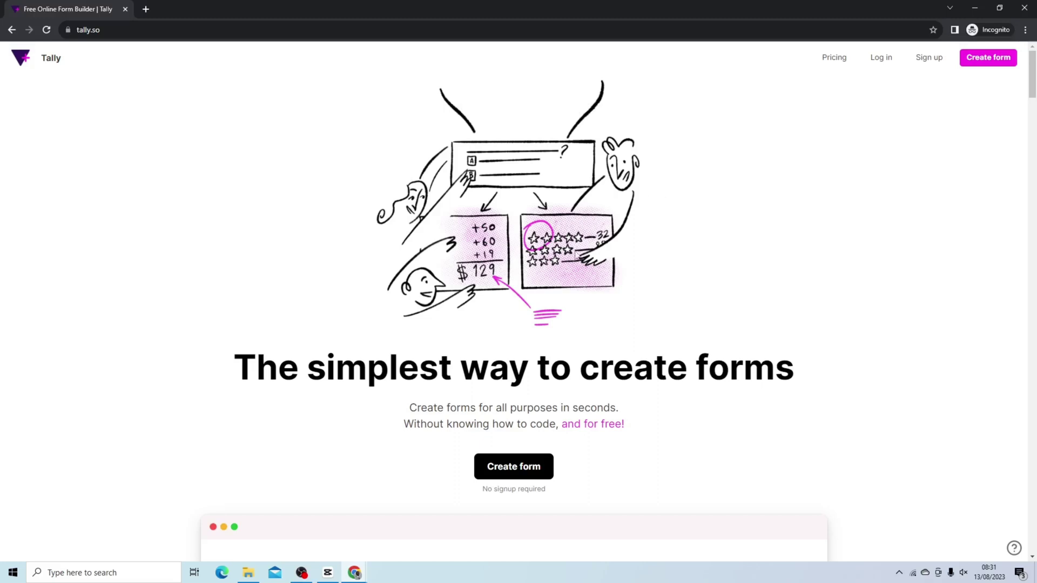
mouse_move(362, 572)
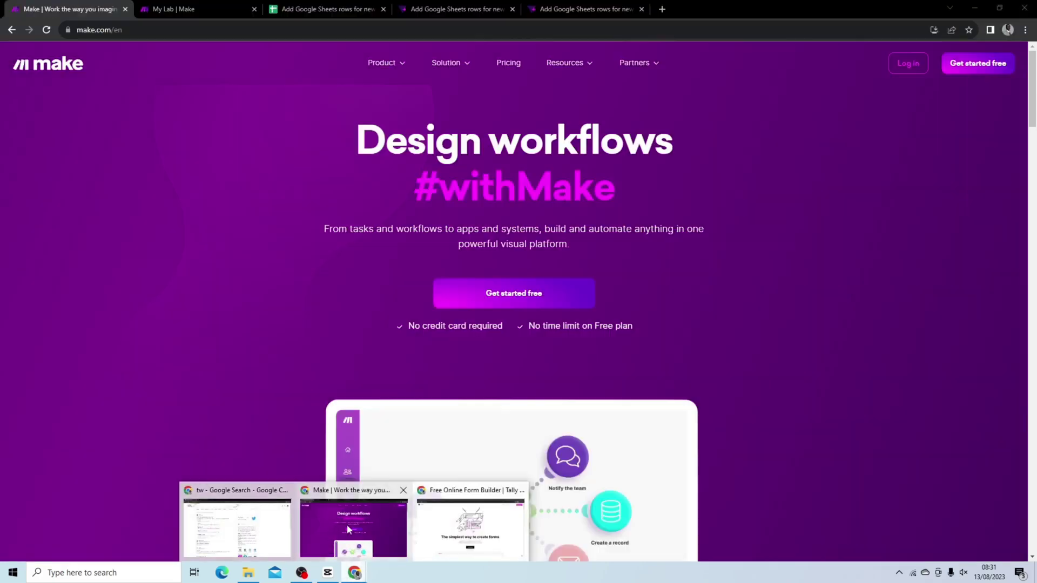
click(346, 524)
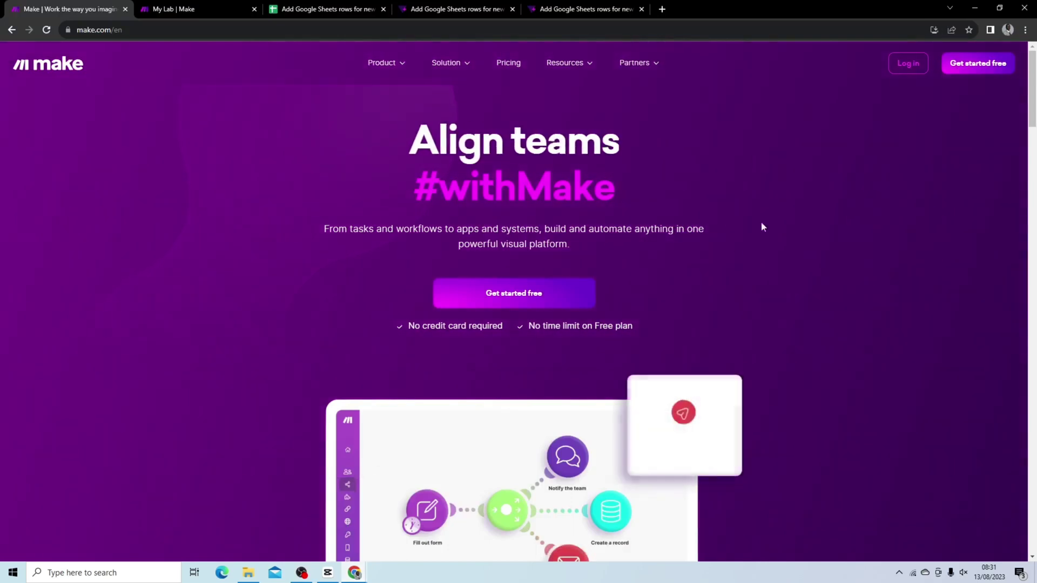
click(179, 8)
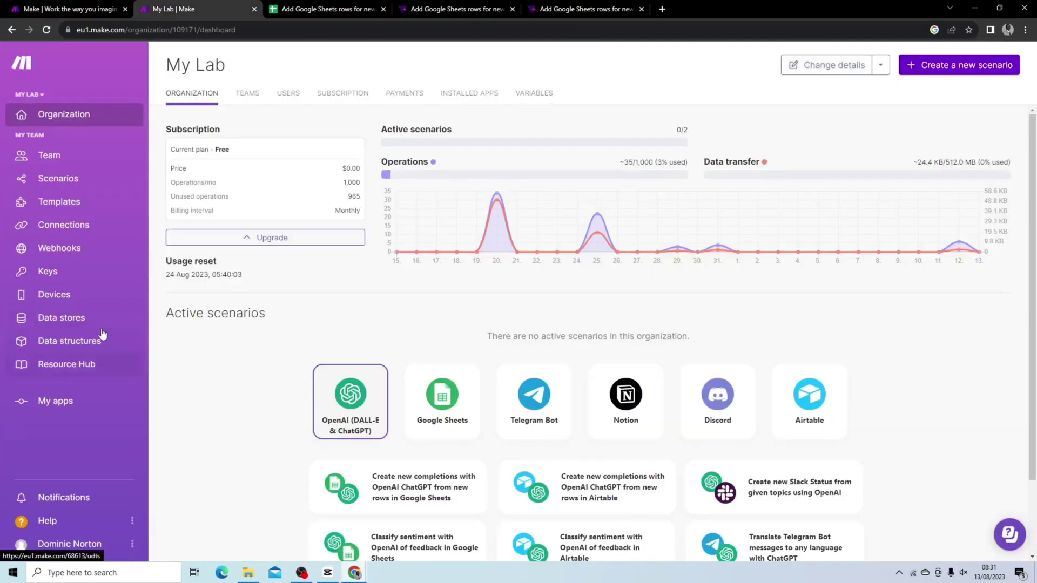
click(92, 180)
click(102, 345)
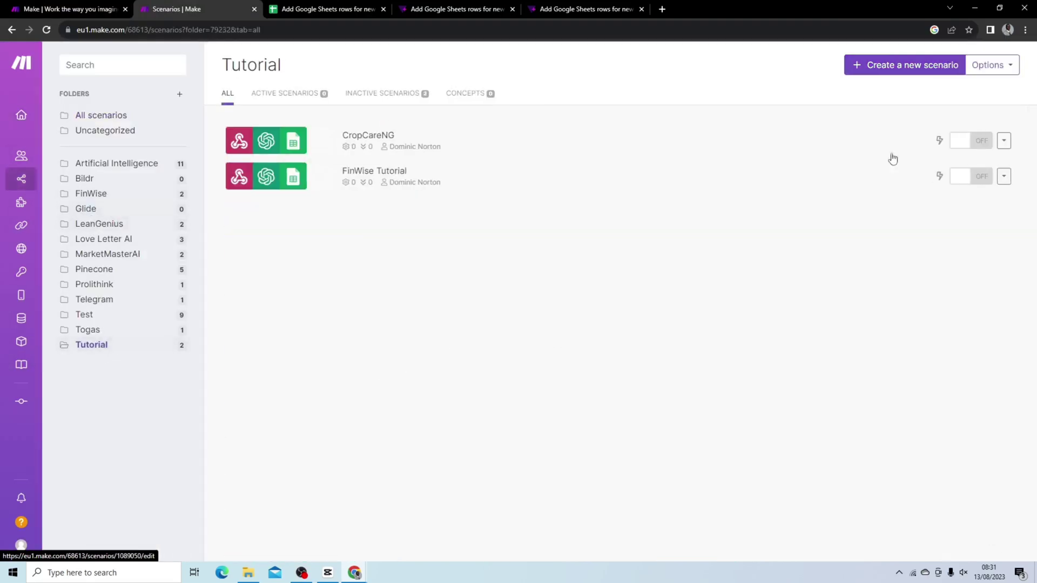
click(897, 67)
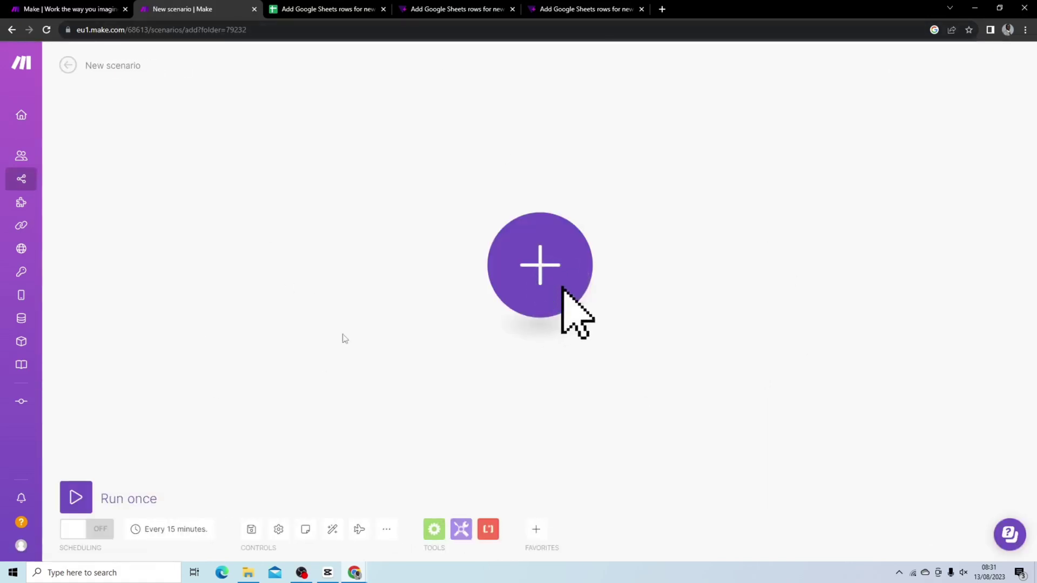
click(540, 252)
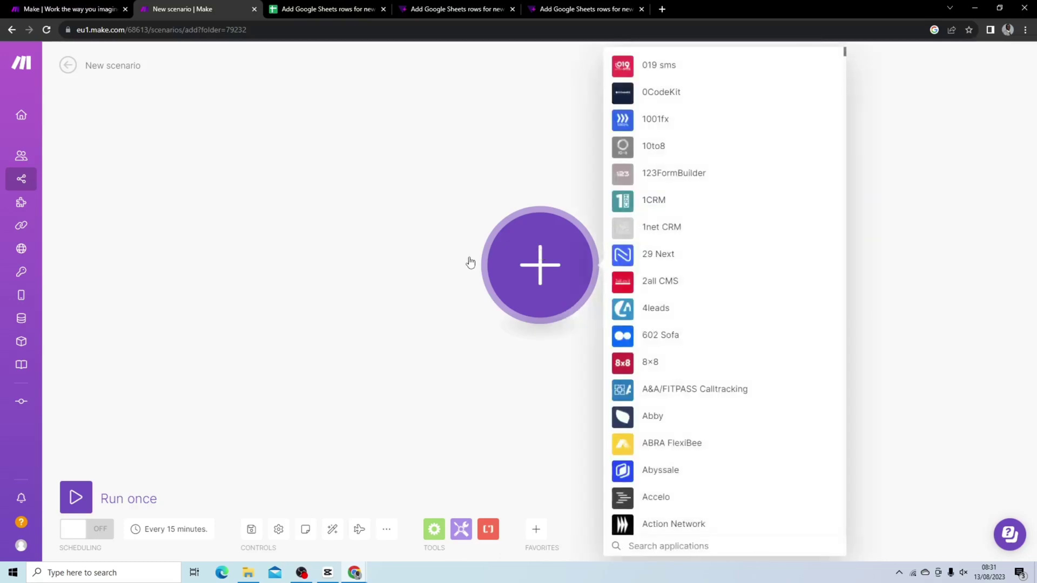
text(tall)
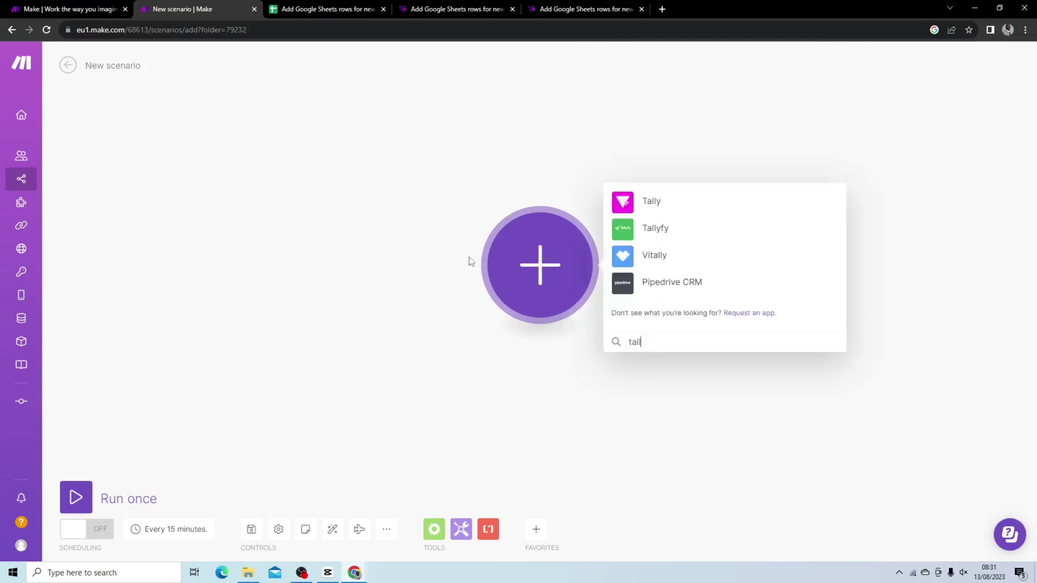
click(721, 194)
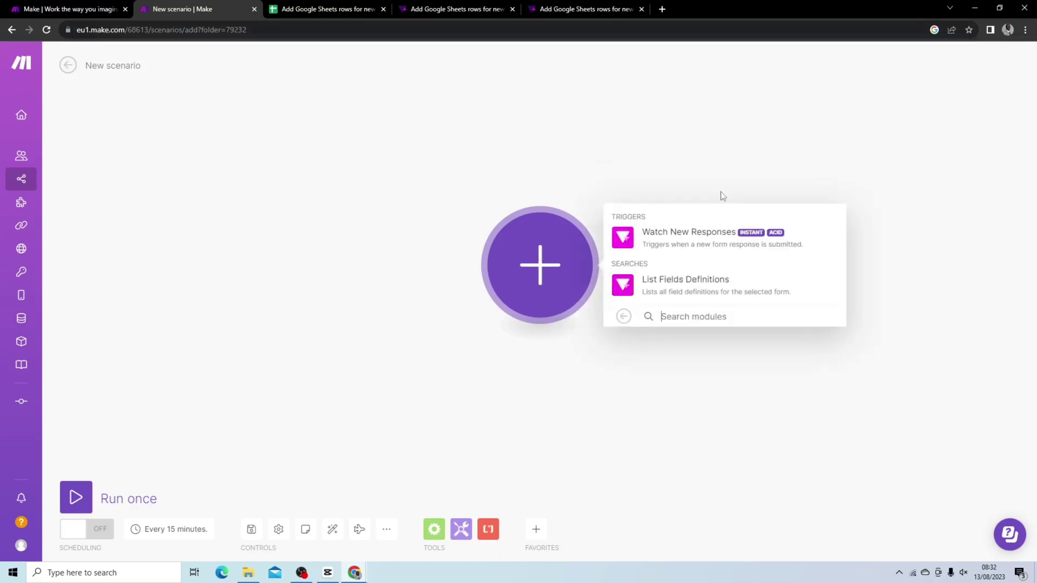
click(675, 243)
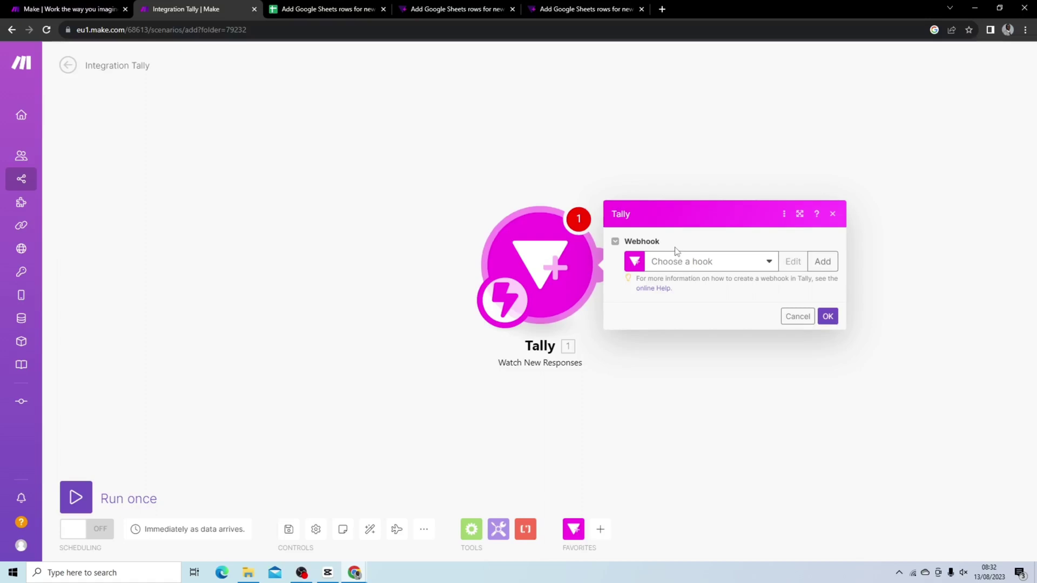
- Create webhook 'Tally GSheets Hook' for the 'Add Google Sheets rows for new Tally Responses' form
click(718, 265)
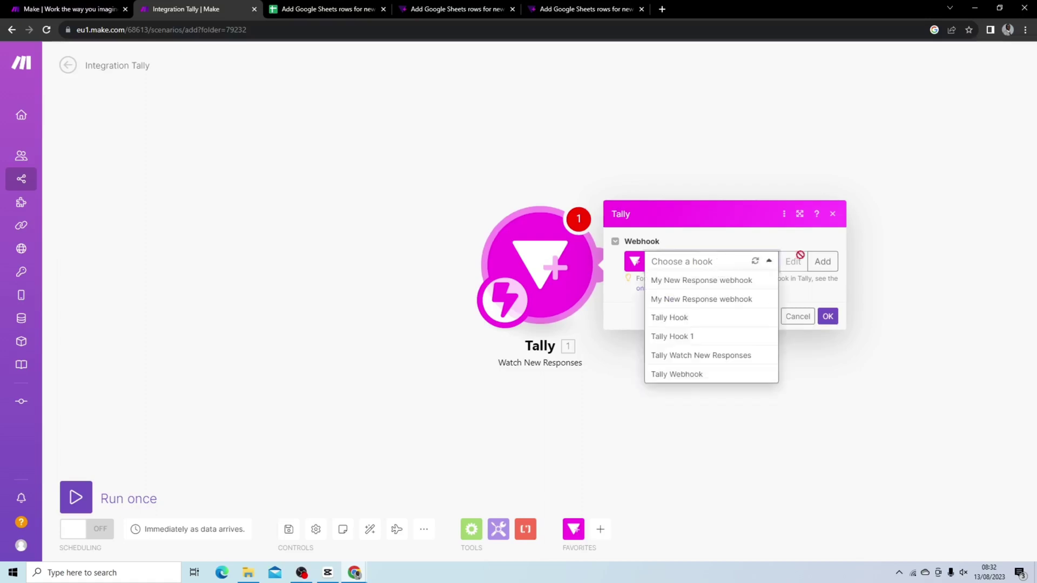
click(826, 262)
drag(709, 211, 587, 208)
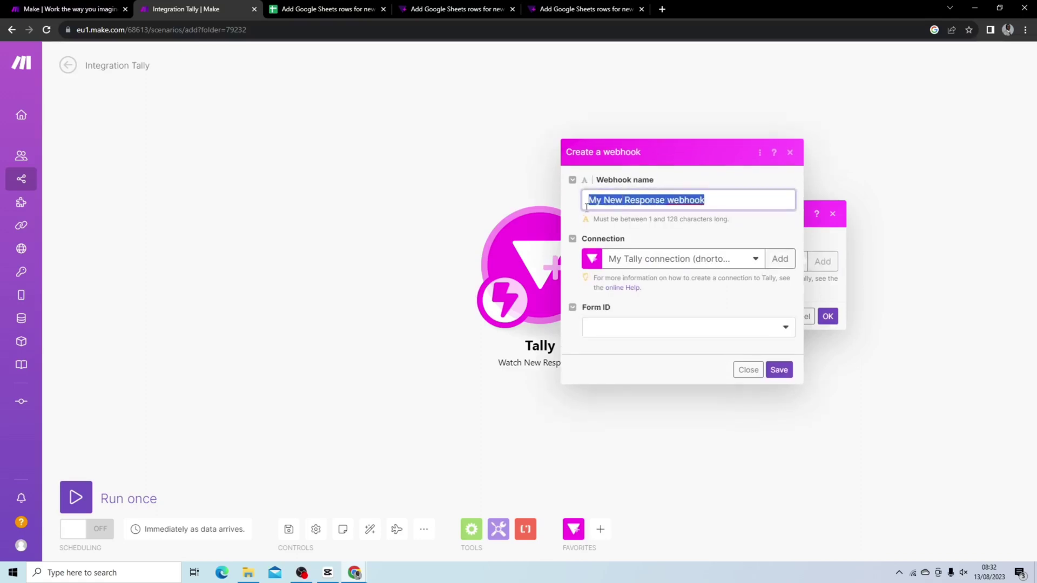
text(Tally S)
key(BackSpace)
text(GSheets Hook)
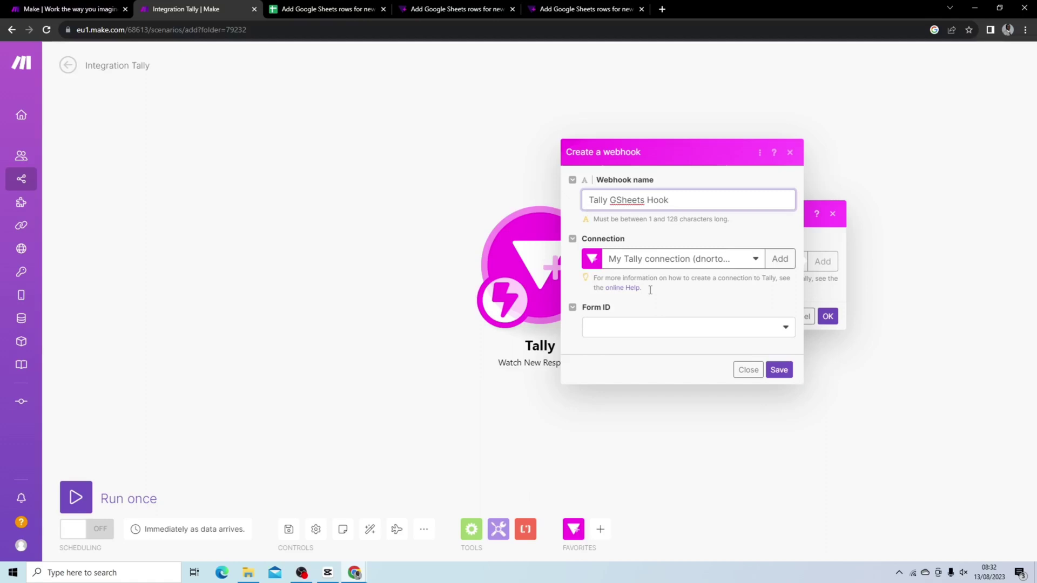
click(656, 335)
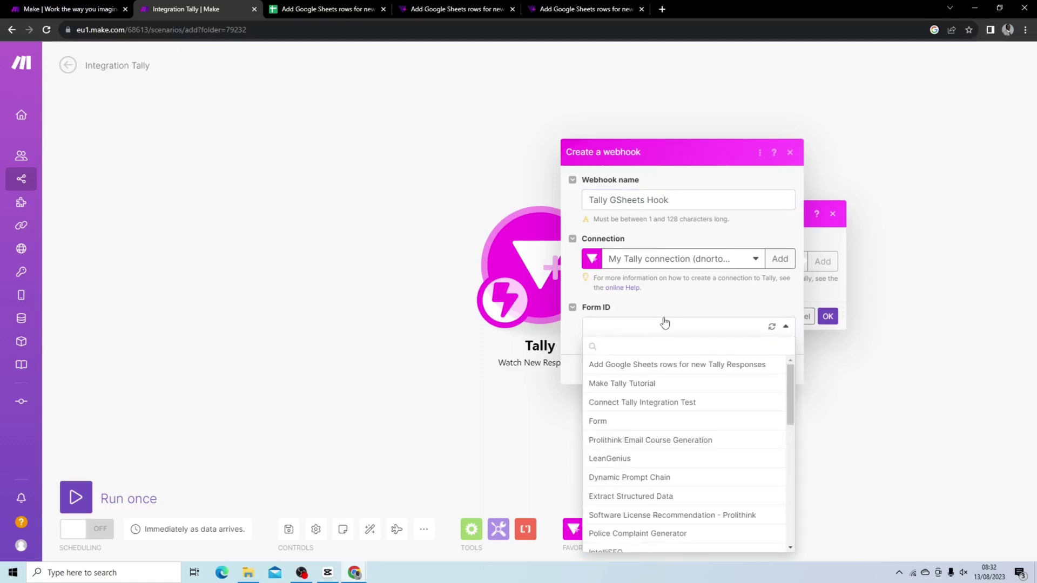
click(600, 367)
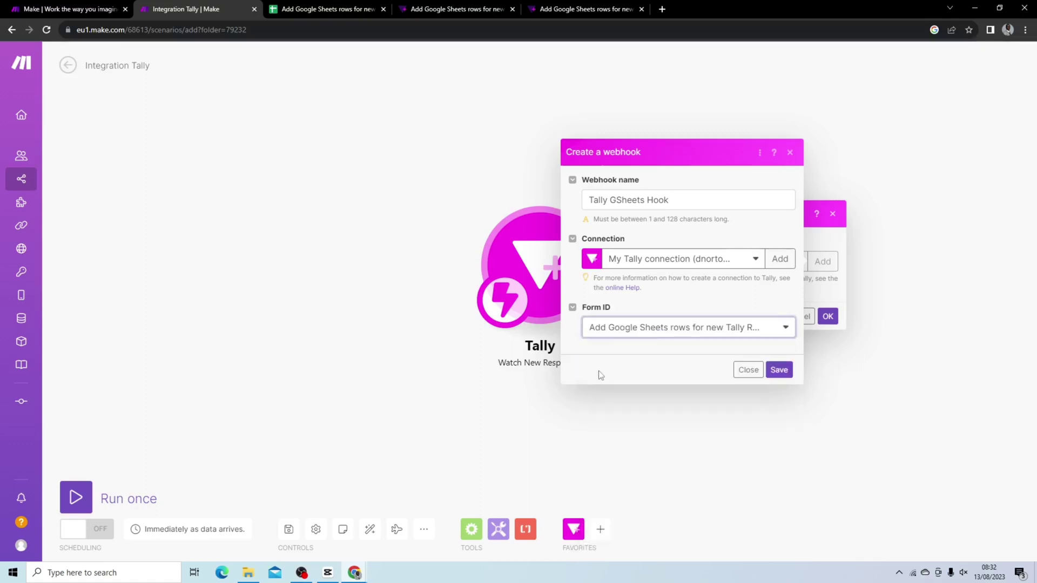
click(780, 371)
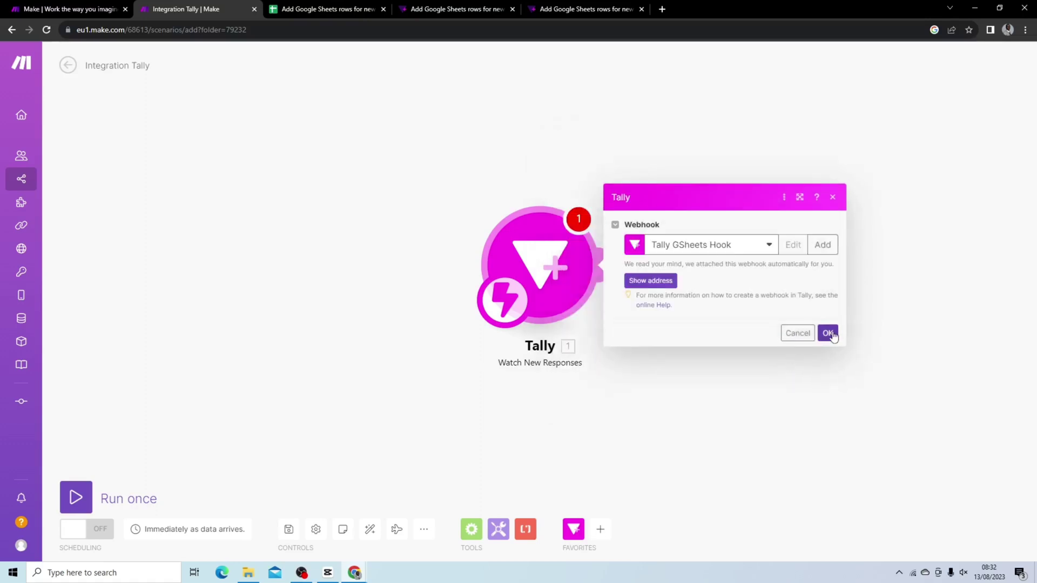
click(827, 333)
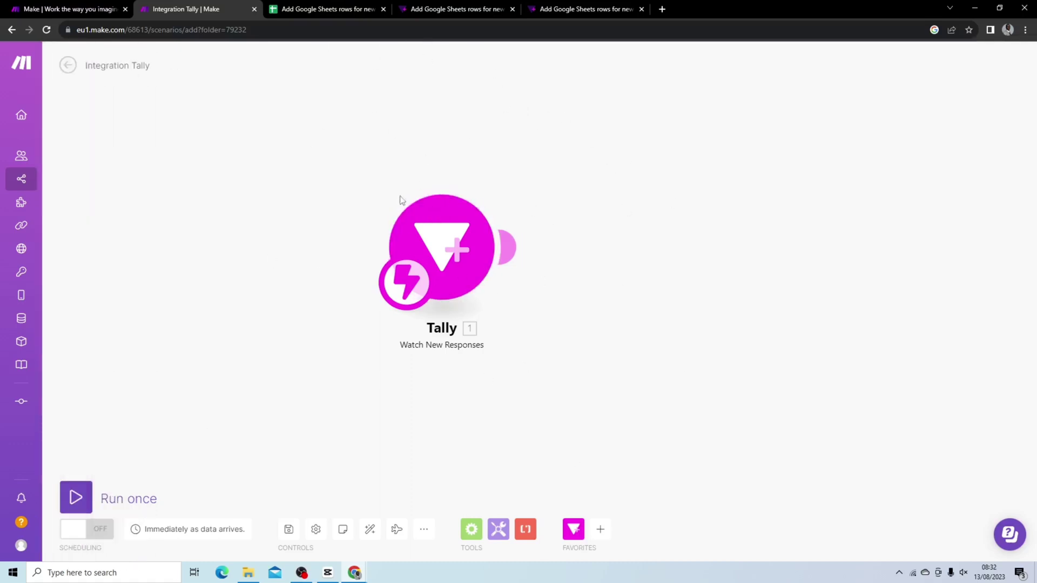
- Run the Make scenario once so it waits for a Tally response
click(559, 10)
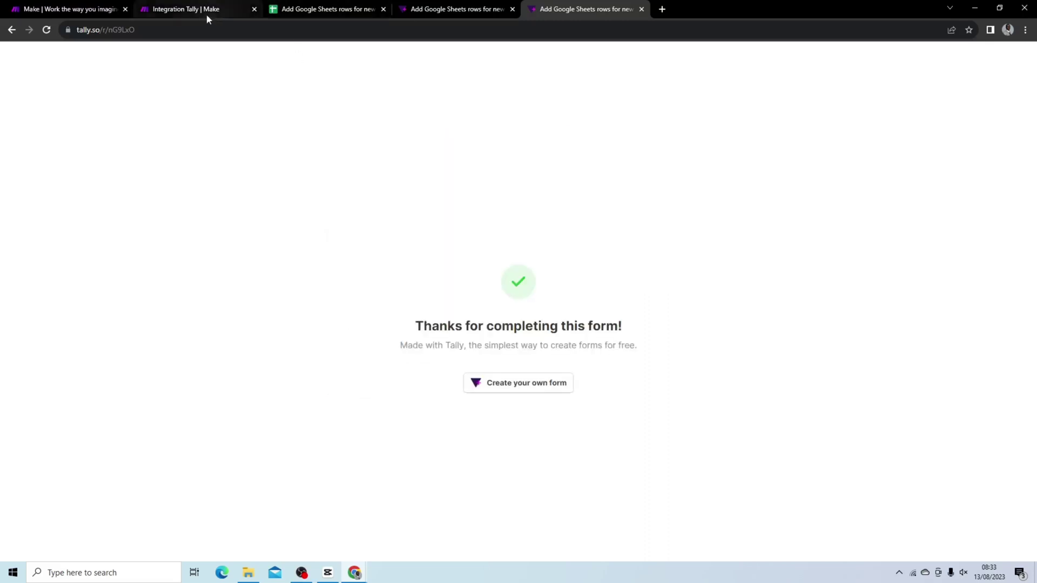
click(207, 15)
click(77, 497)
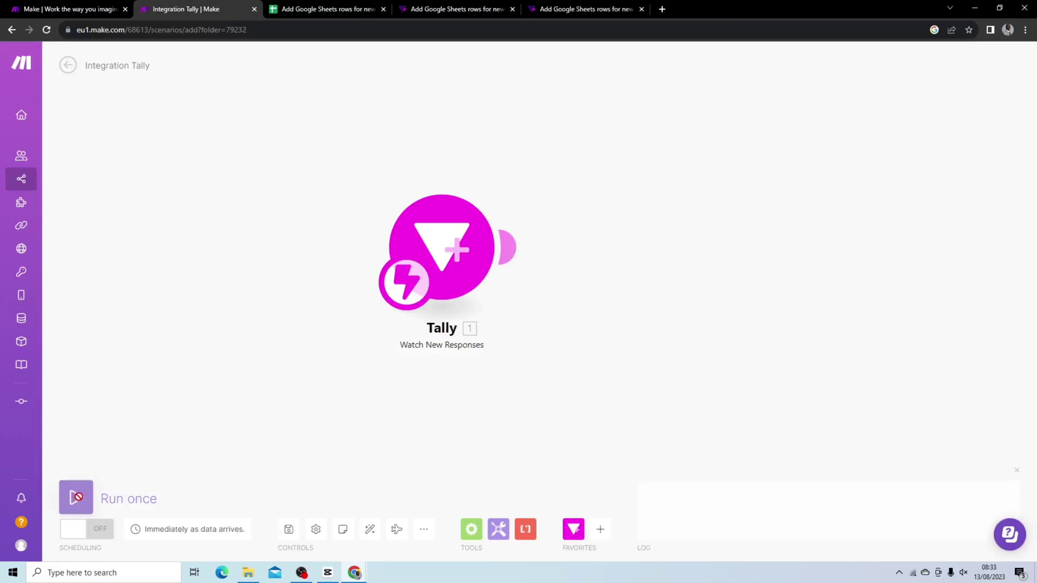
- Submit a fresh Tally response with a first name, Silver subscription and four-star rating
click(616, 9)
click(47, 29)
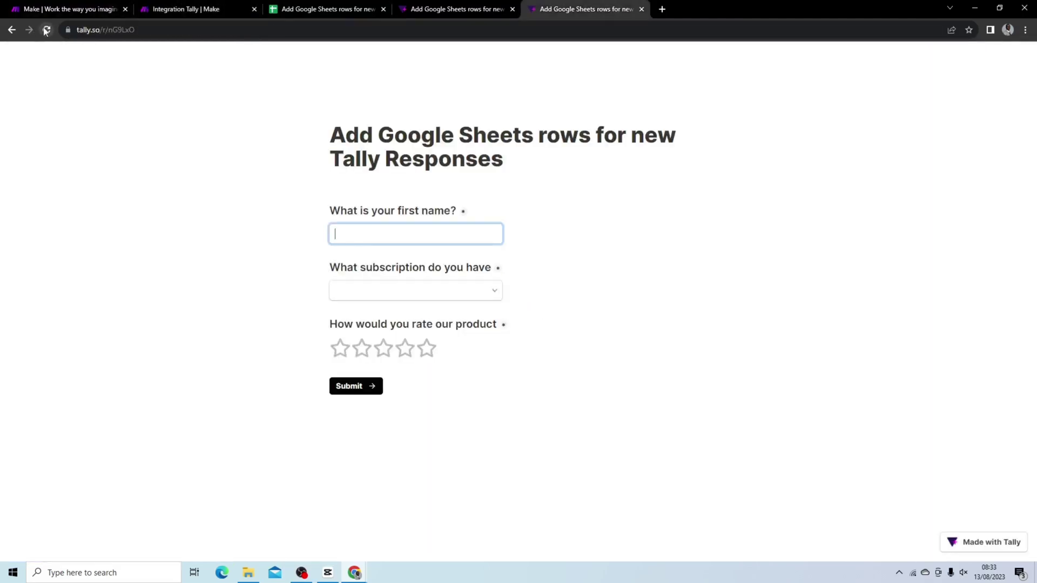
click(416, 233)
click(413, 261)
click(412, 291)
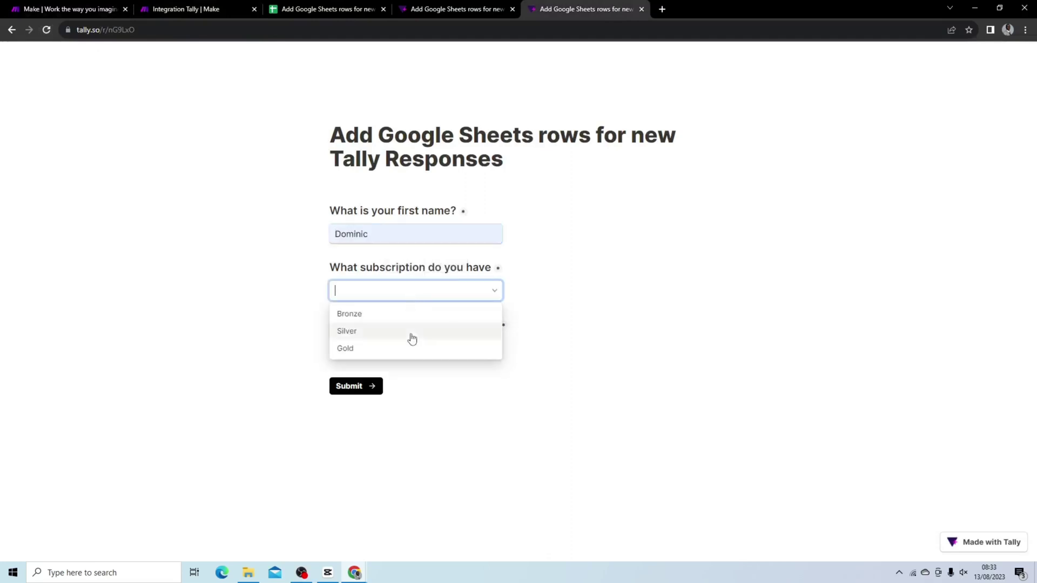
click(412, 331)
click(406, 348)
click(344, 390)
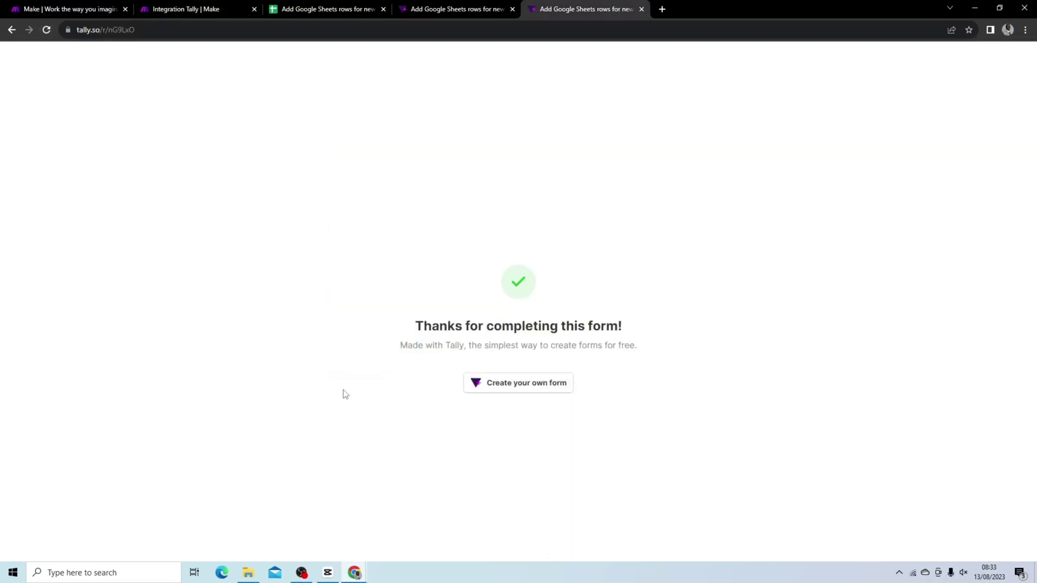
click(202, 10)
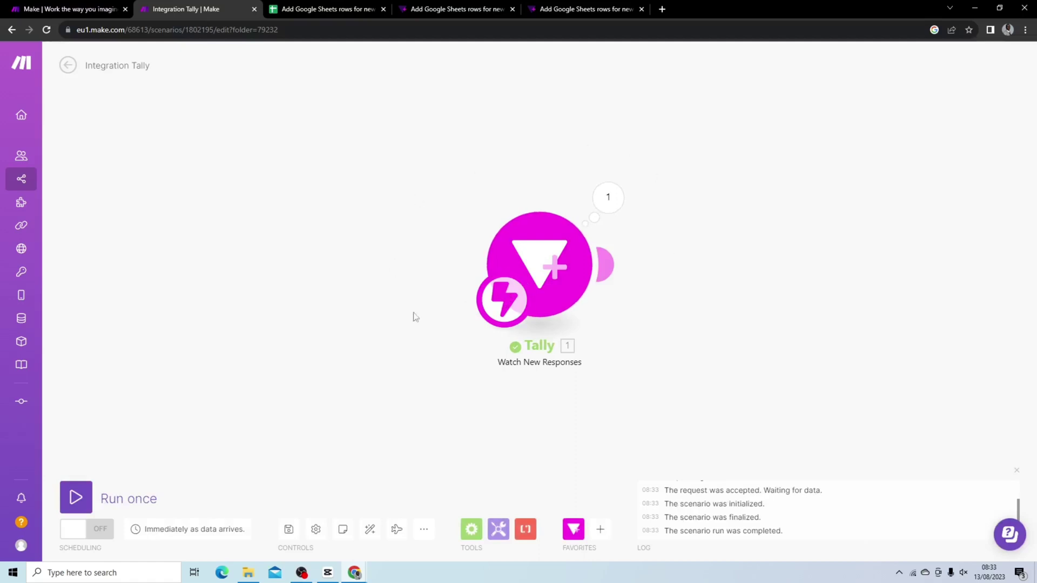
- Inspect the trigger's bundle showing the first-name answer, Silver subscription and rating 4
click(607, 195)
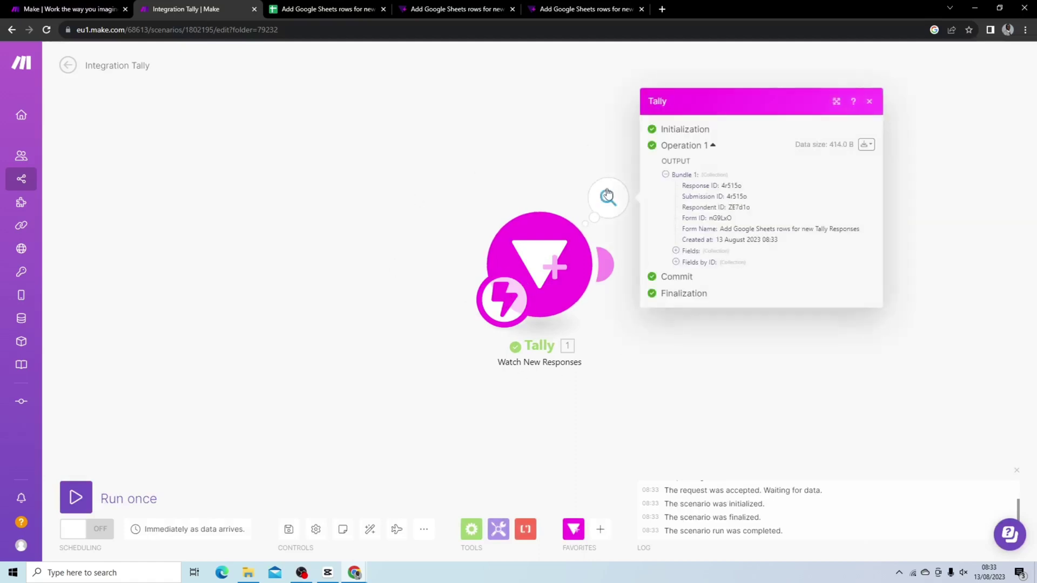
click(683, 253)
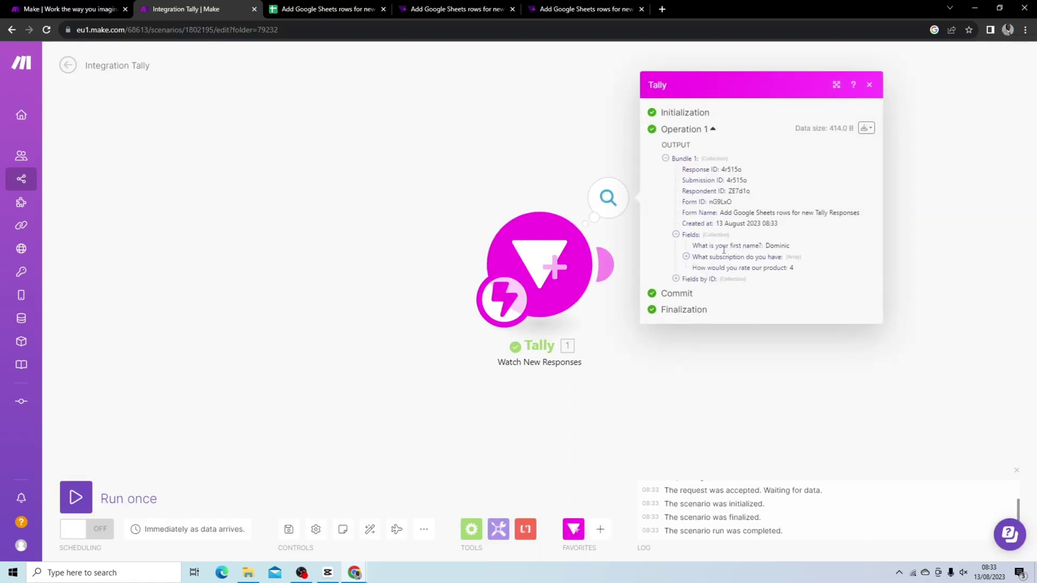
click(689, 257)
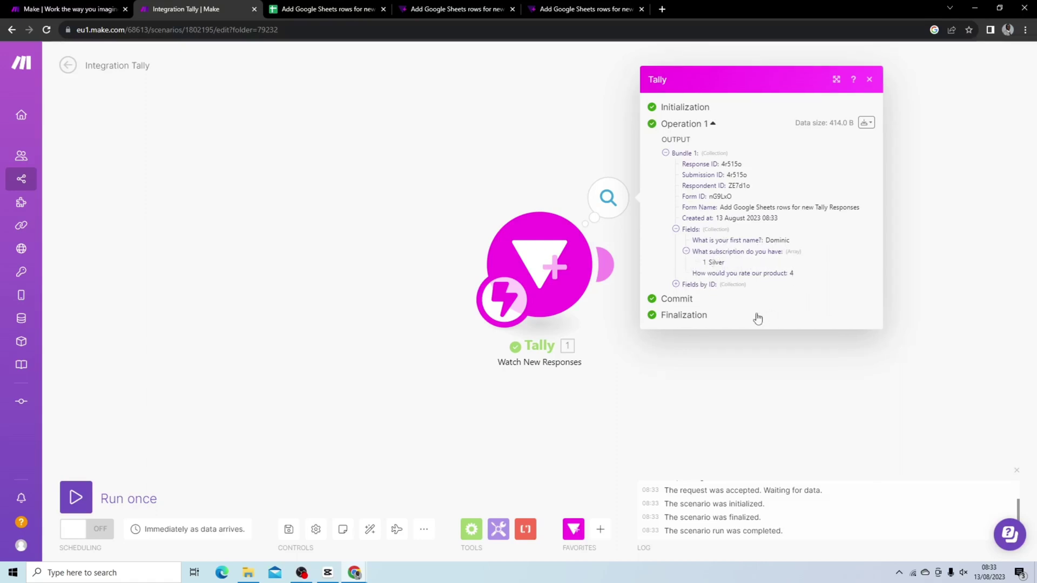
click(681, 413)
drag(739, 303, 569, 286)
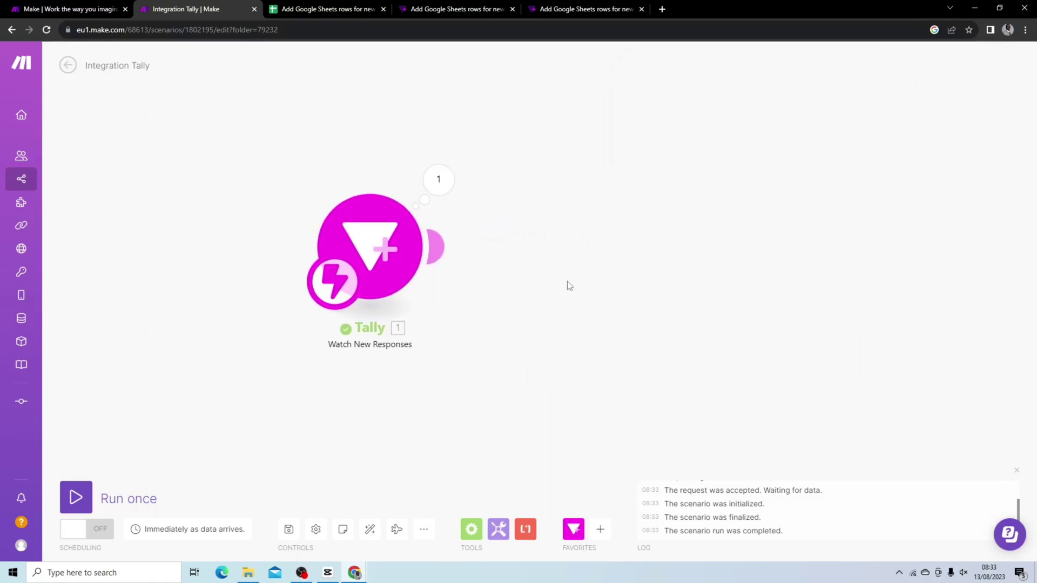
click(477, 11)
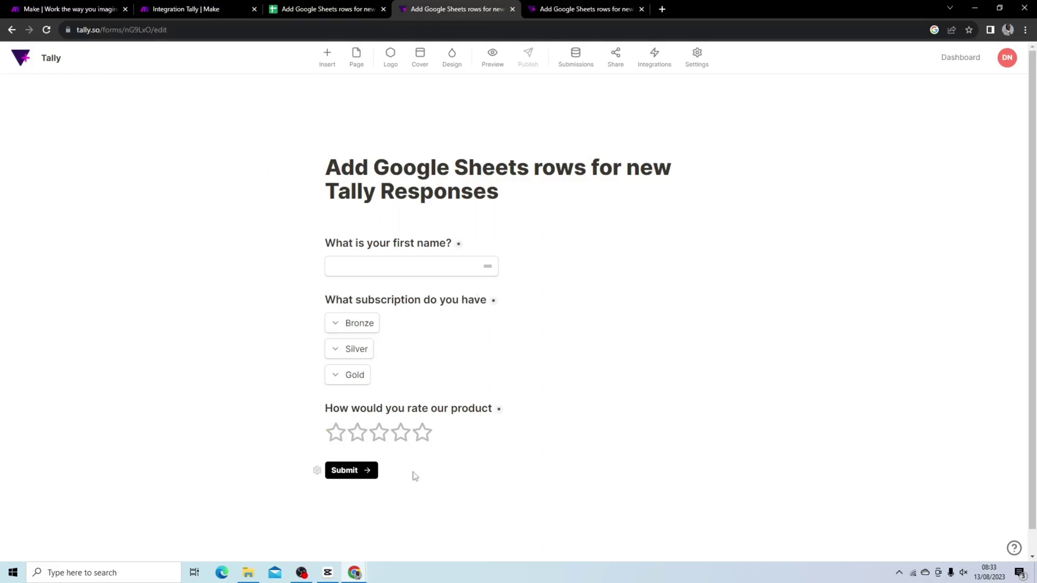
scroll(402, 485, down, 1)
click(409, 432)
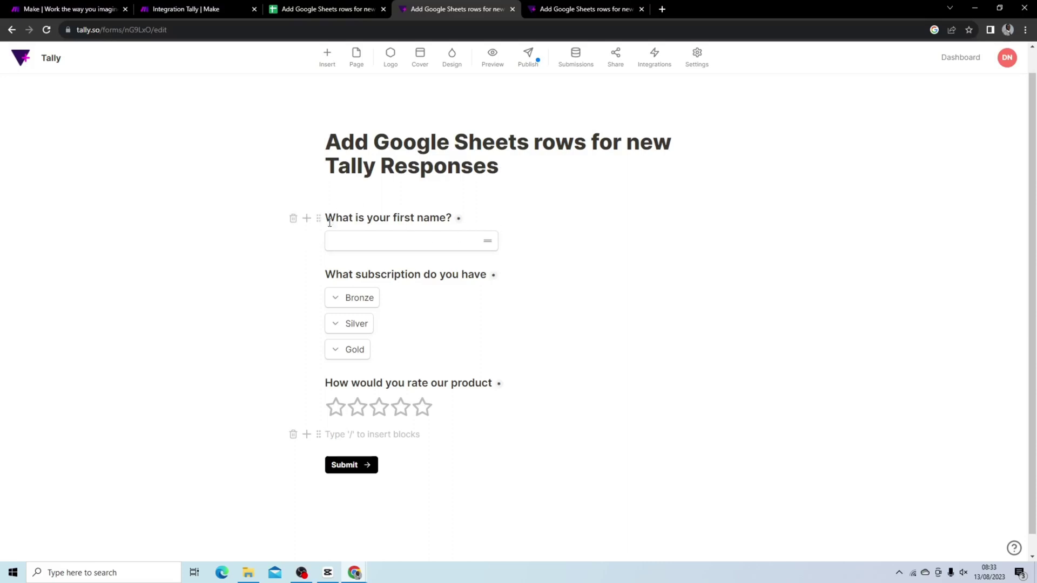
click(306, 436)
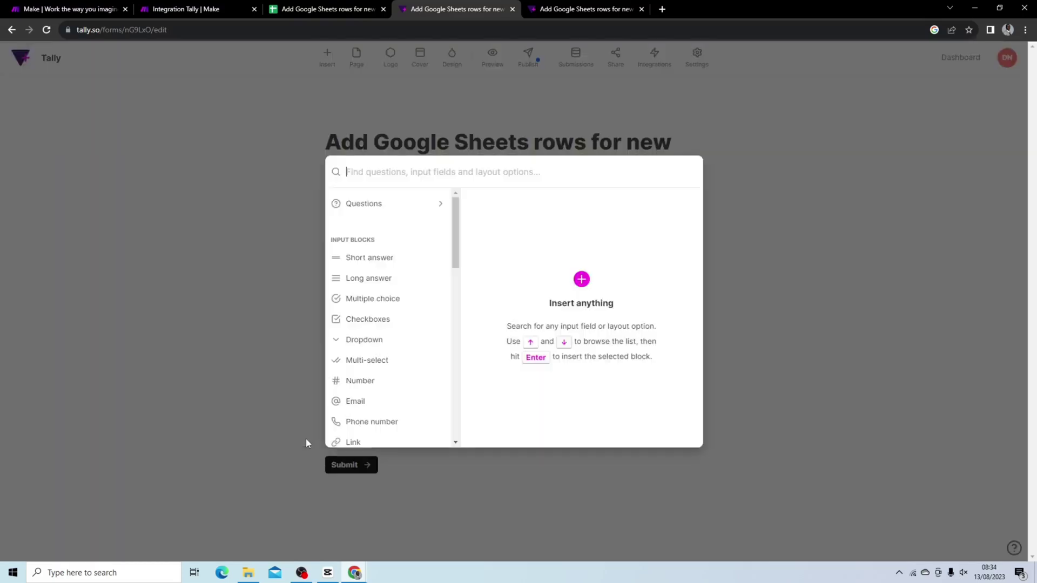
scroll(392, 258, down, 5)
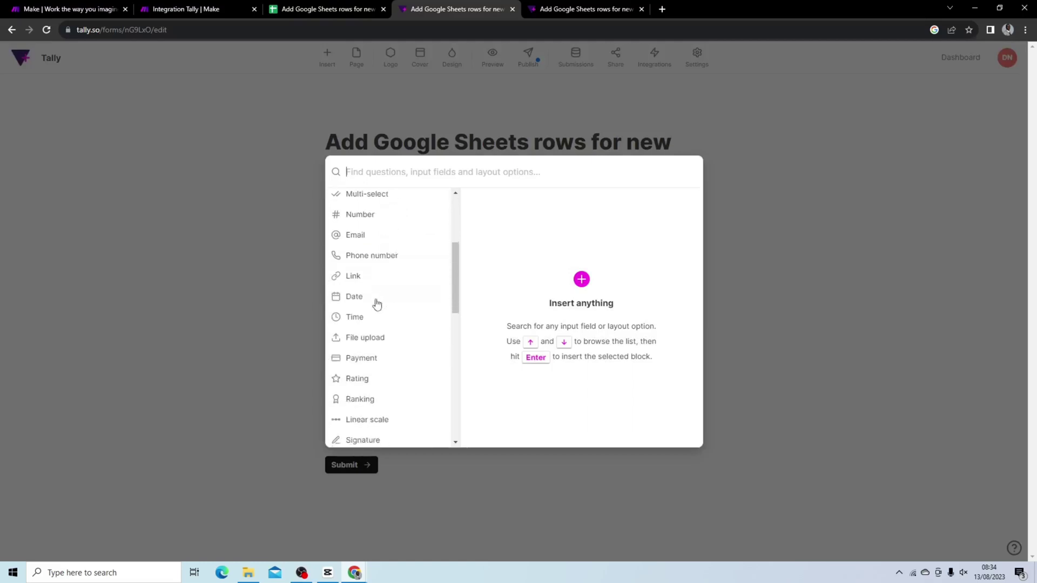
scroll(404, 287, down, 6)
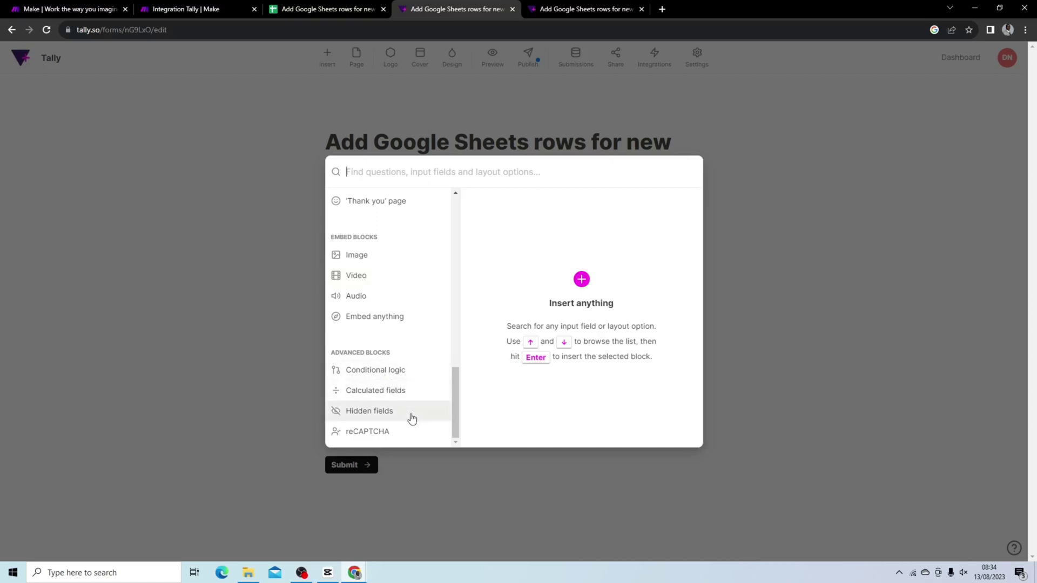
scroll(412, 418, up, 10)
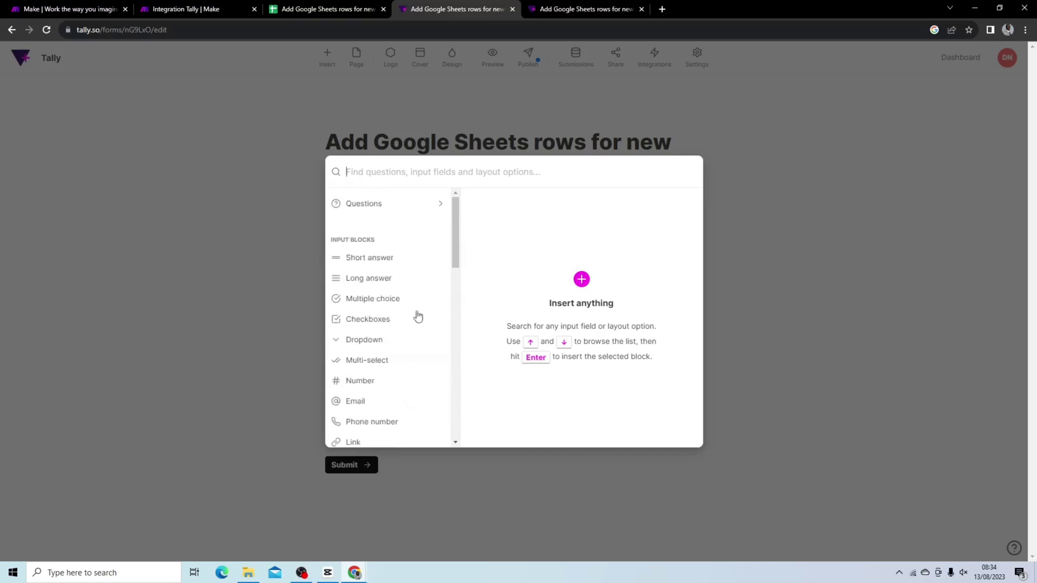
click(398, 205)
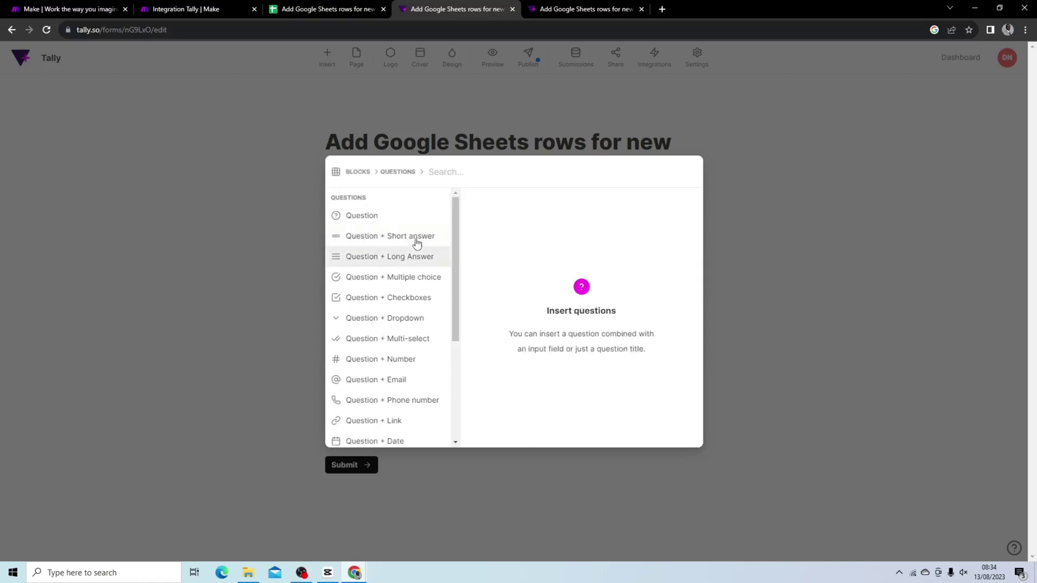
click(300, 360)
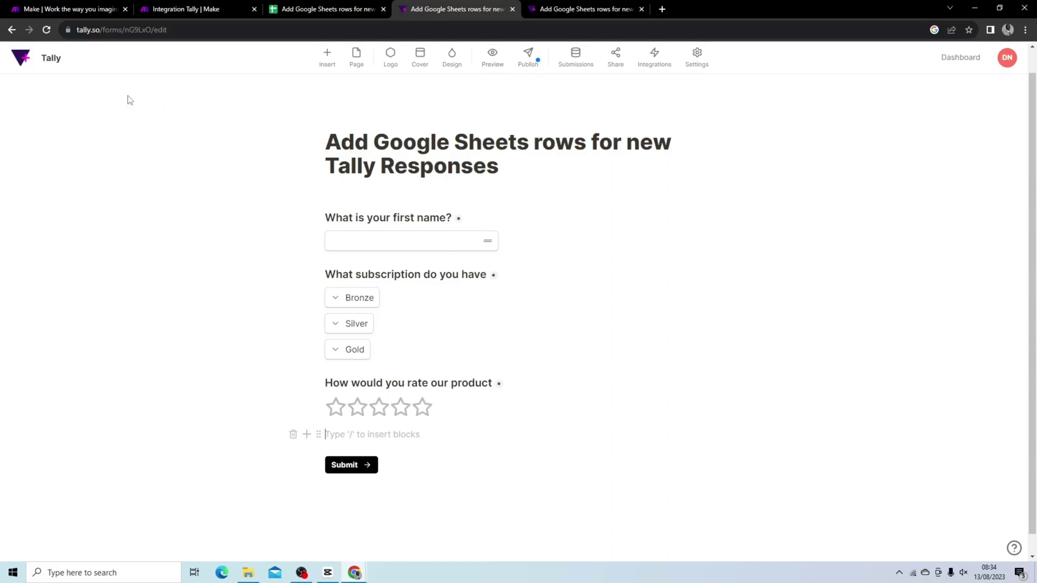
click(193, 11)
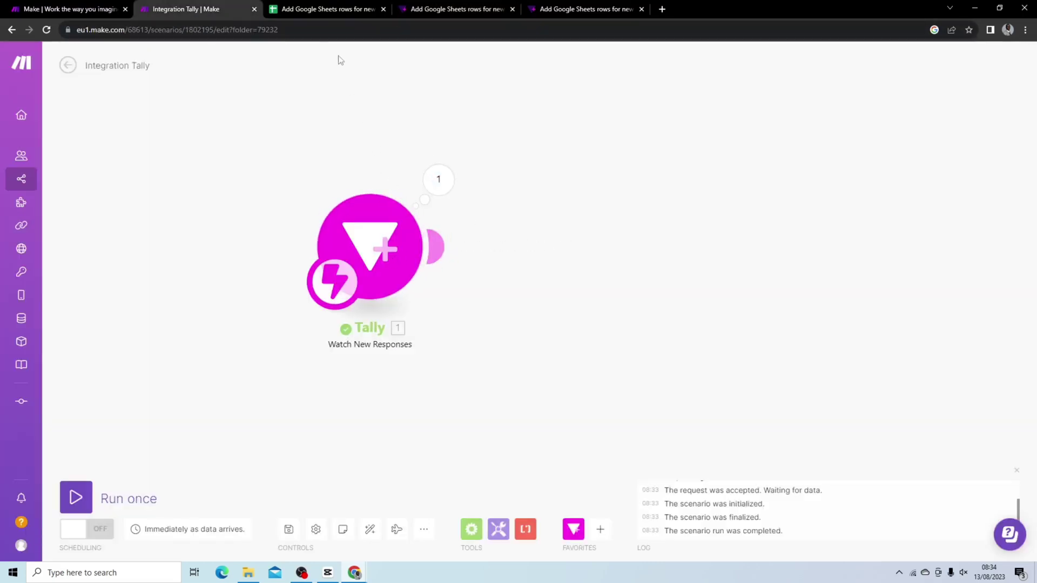
- Switch to the response spreadsheet showing empty Name, Subscription and Rating columns
click(321, 12)
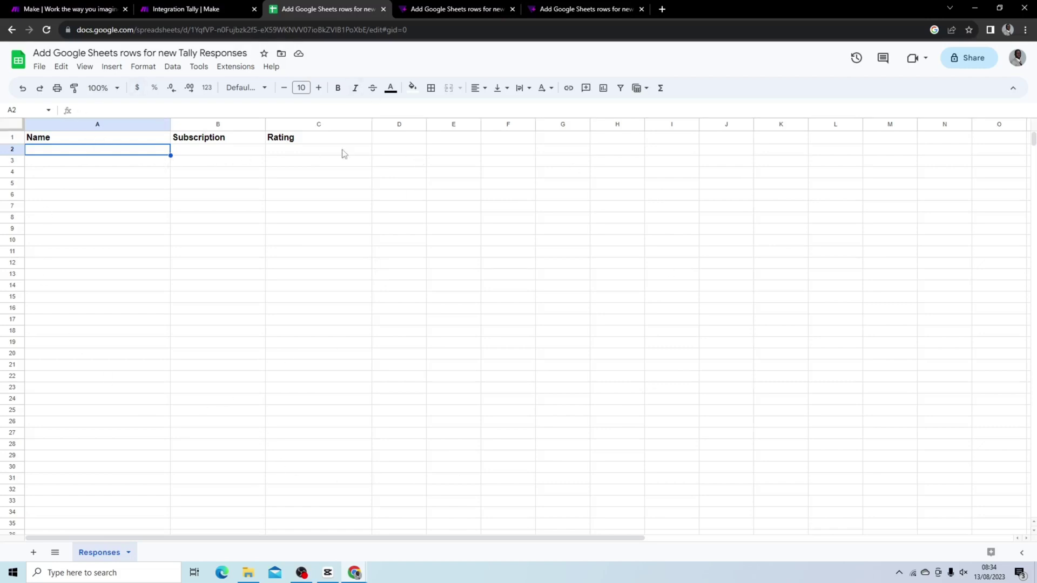
- Search 'google she' and attach a Google Sheets Add a Row action after the Tally trigger
click(208, 12)
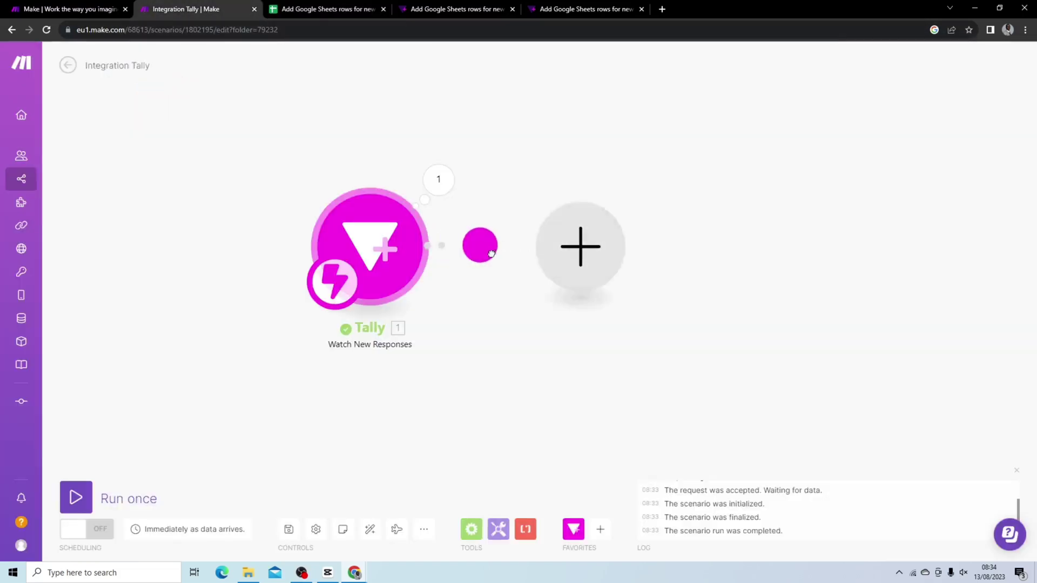
click(549, 251)
text(go)
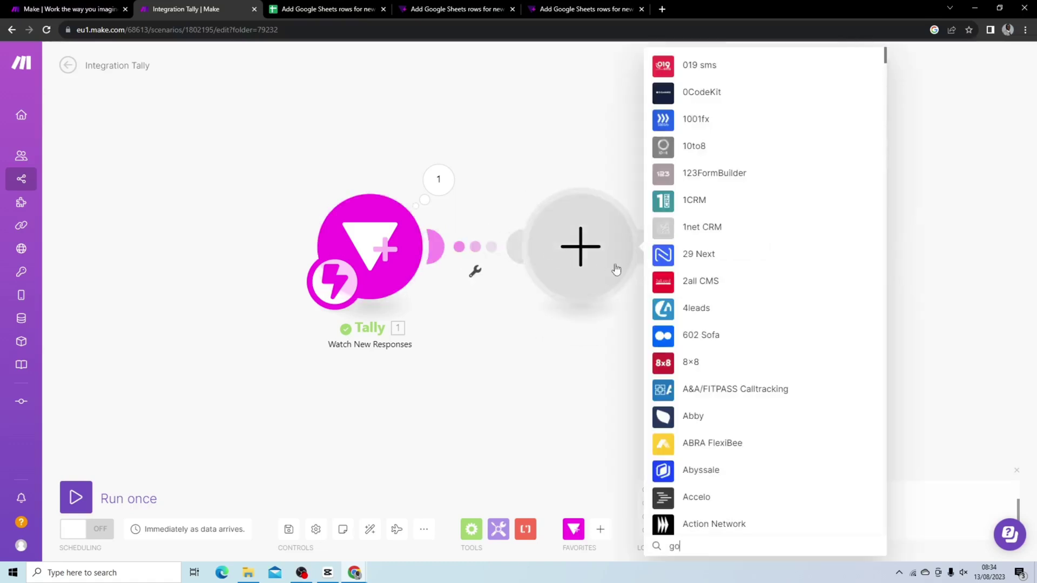
text(ogle she)
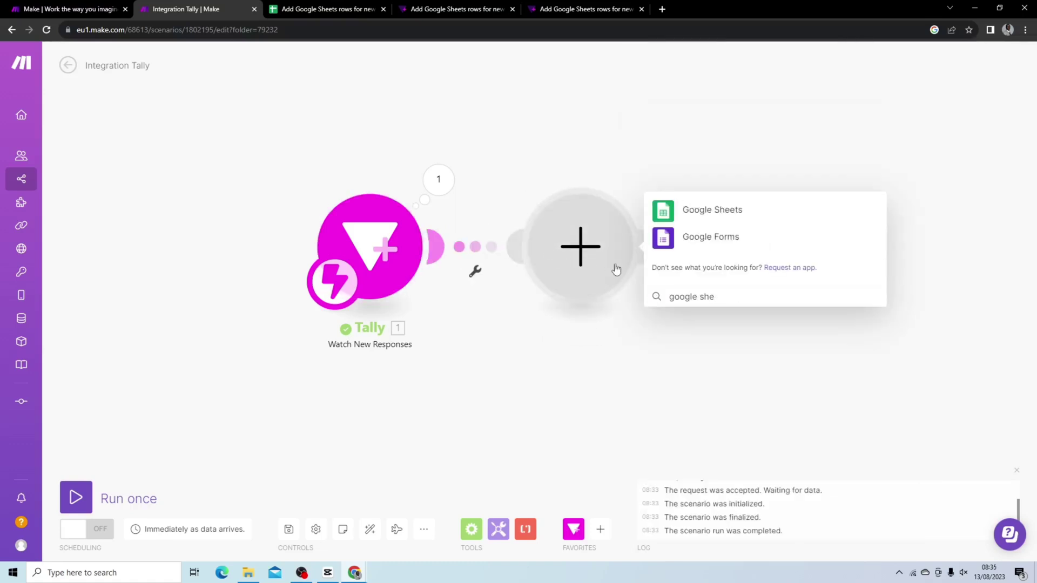
click(724, 209)
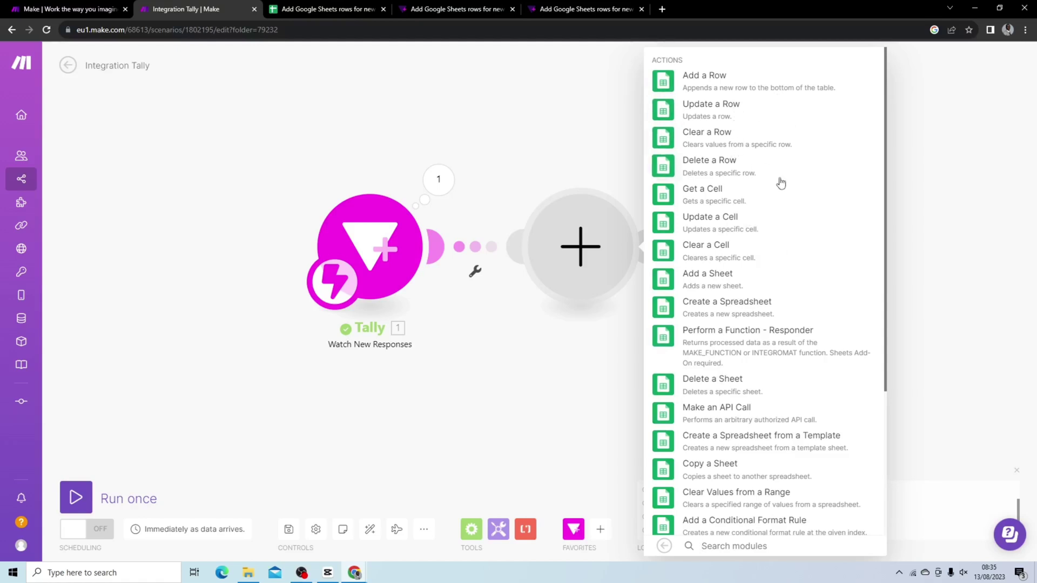
scroll(782, 184, down, 4)
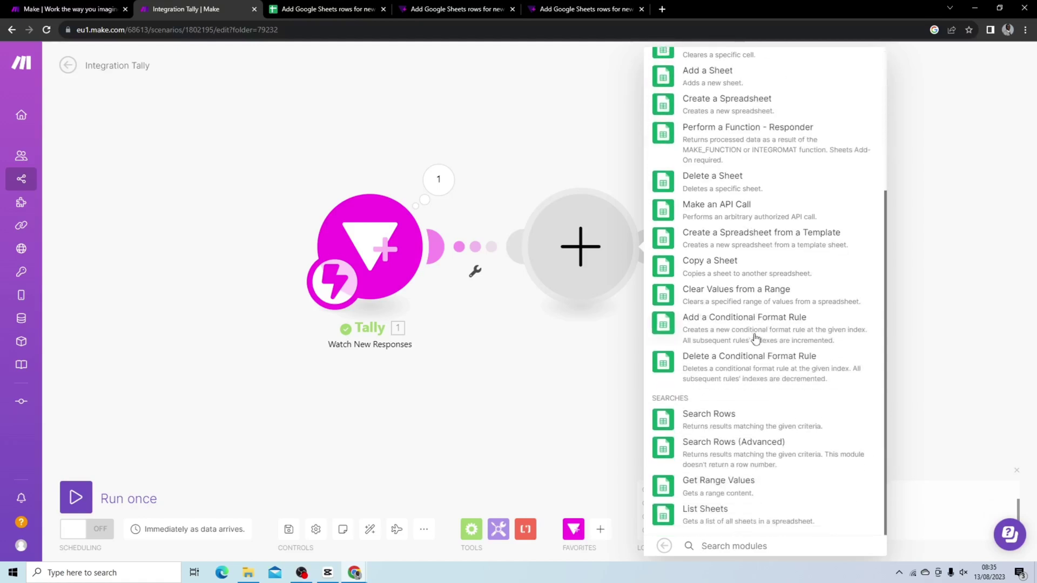
scroll(771, 180, up, 4)
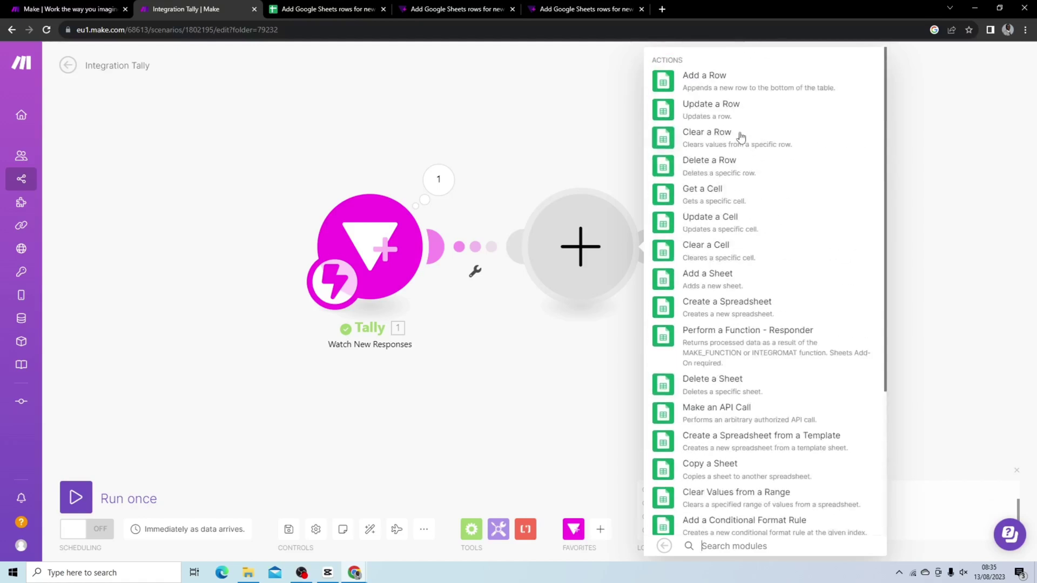
click(718, 80)
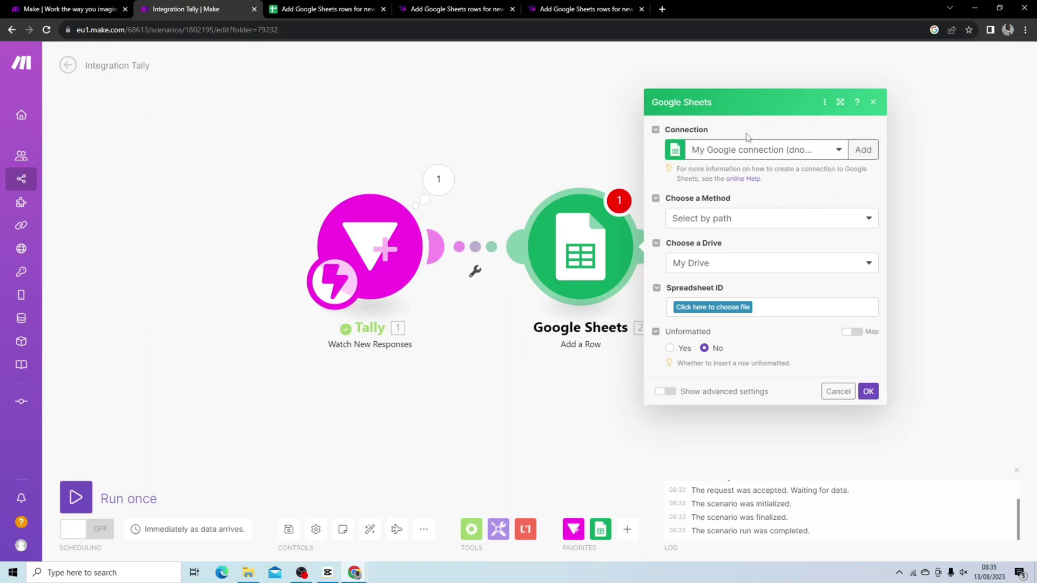
- Keep Select by path and pick the 'Add Google Sheets rows for new Tally Responses' spreadsheet
click(724, 219)
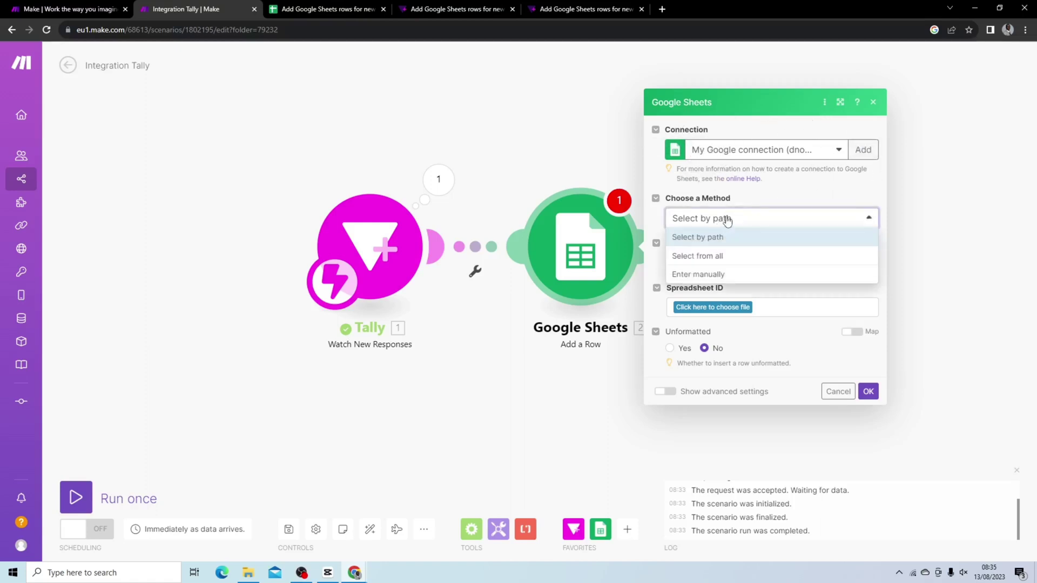
click(769, 183)
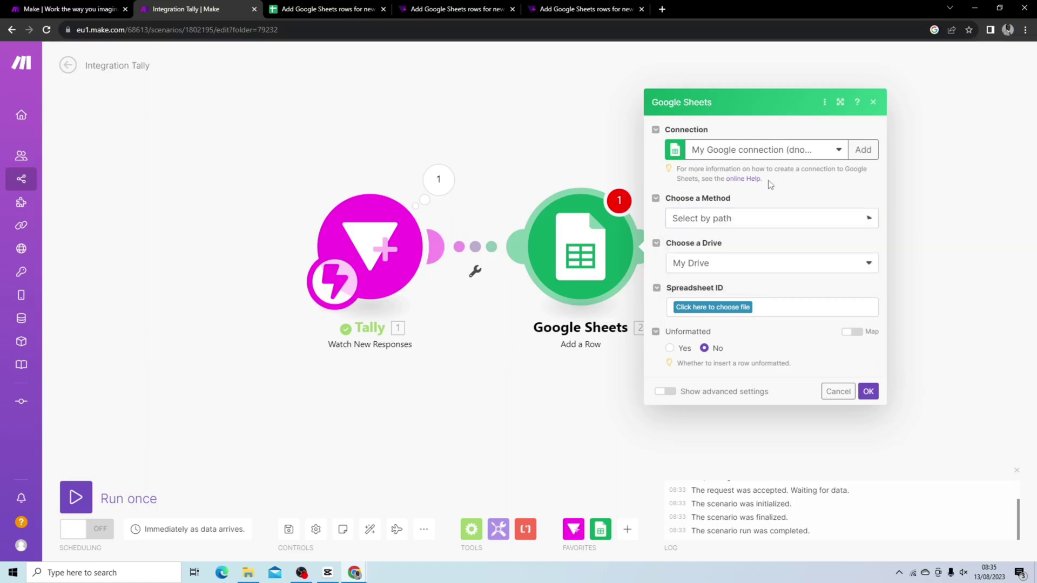
click(696, 309)
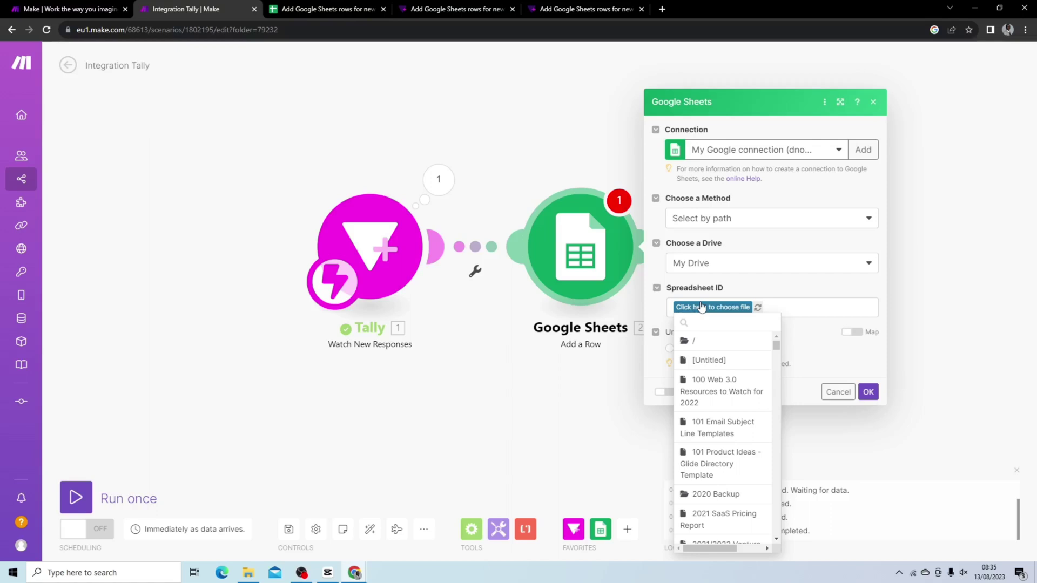
click(730, 326)
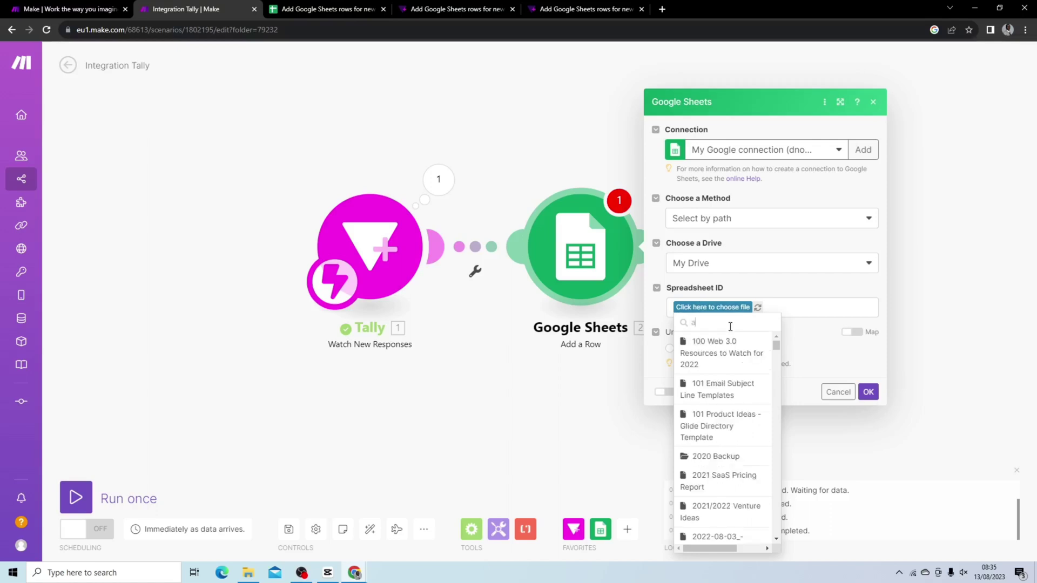
text(aff)
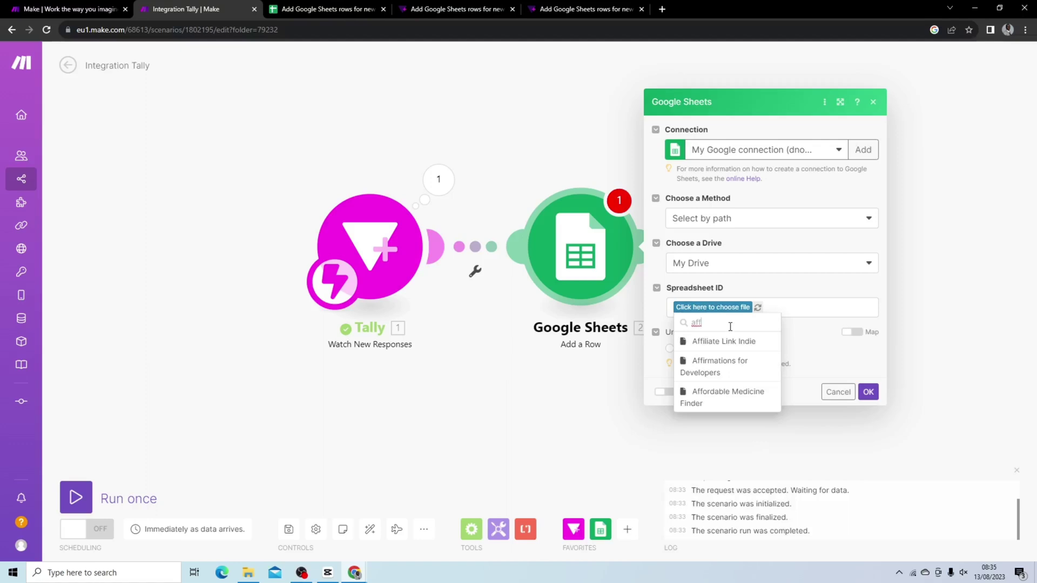
key(BackSpace)
key(BackSpace)
key(BackSpace)
text(add)
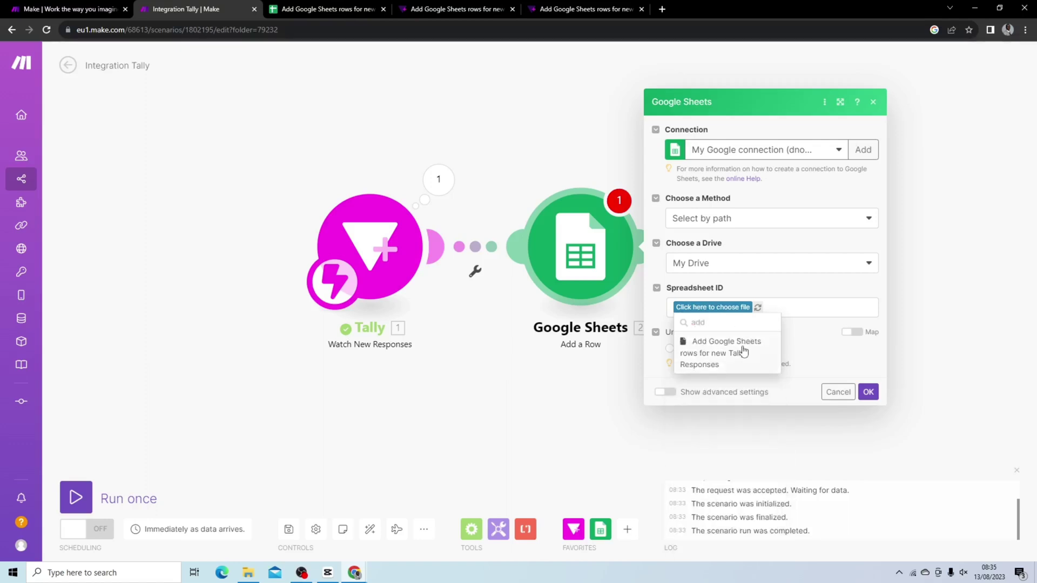
click(724, 354)
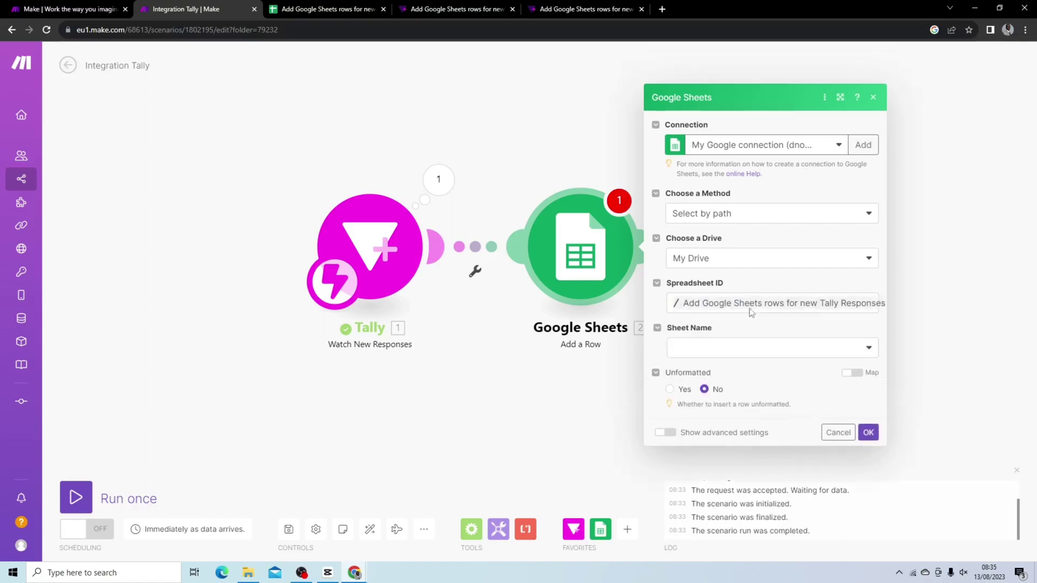
- Choose the Responses sheet and check the spreadsheet's column headers
click(735, 330)
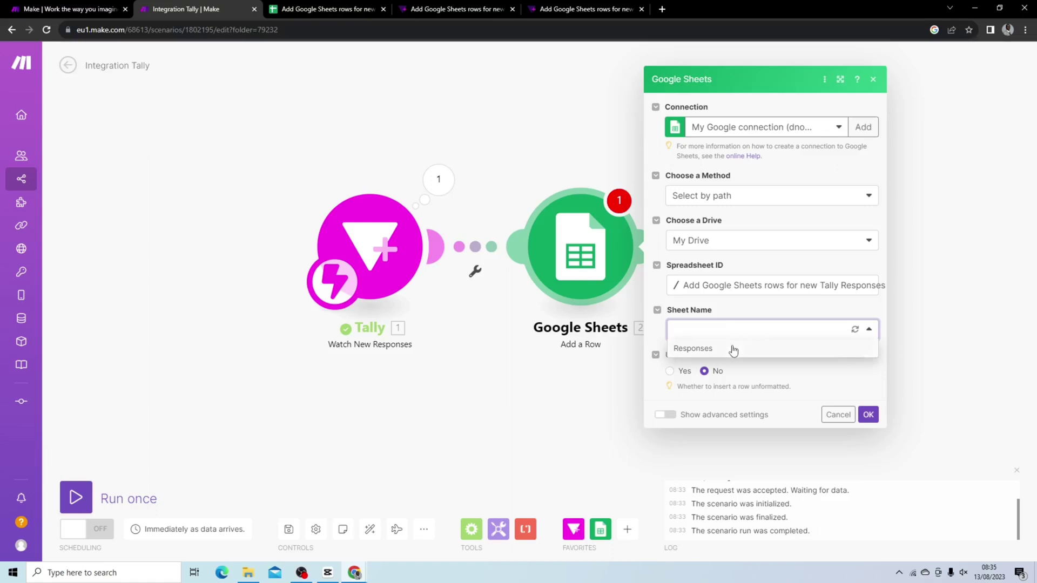
click(733, 350)
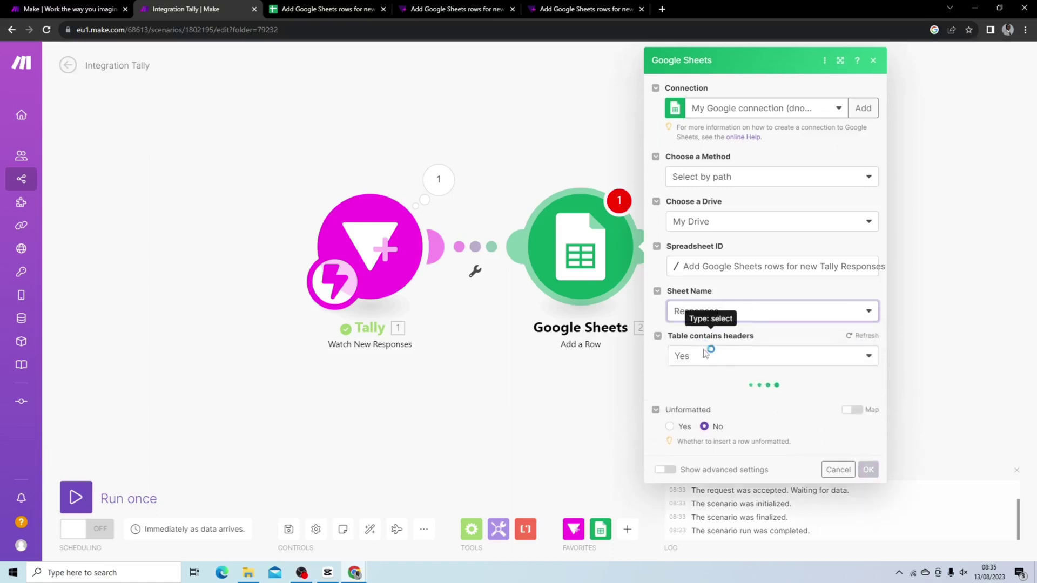
scroll(744, 326, down, 3)
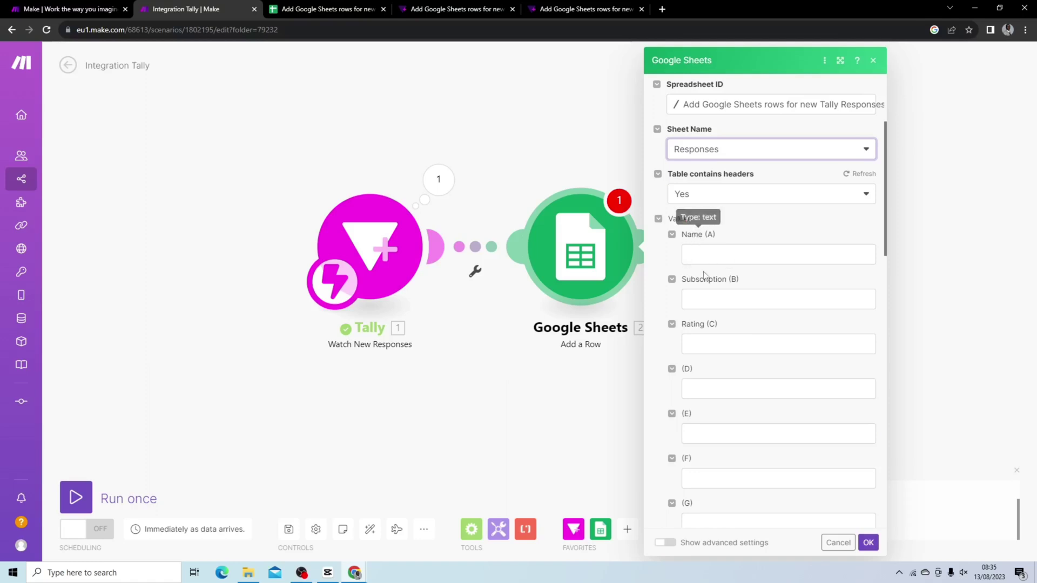
click(347, 14)
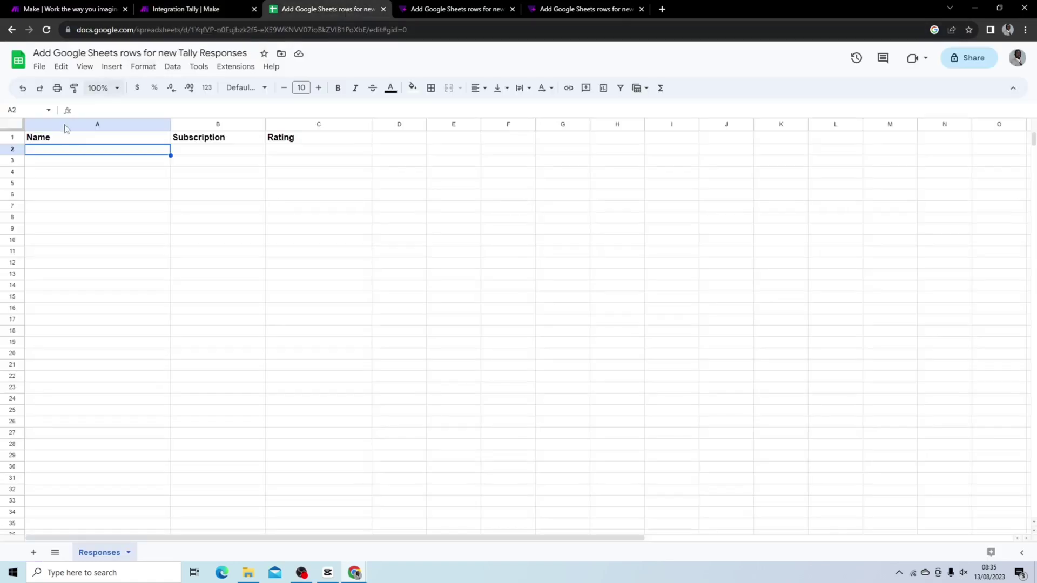
click(179, 8)
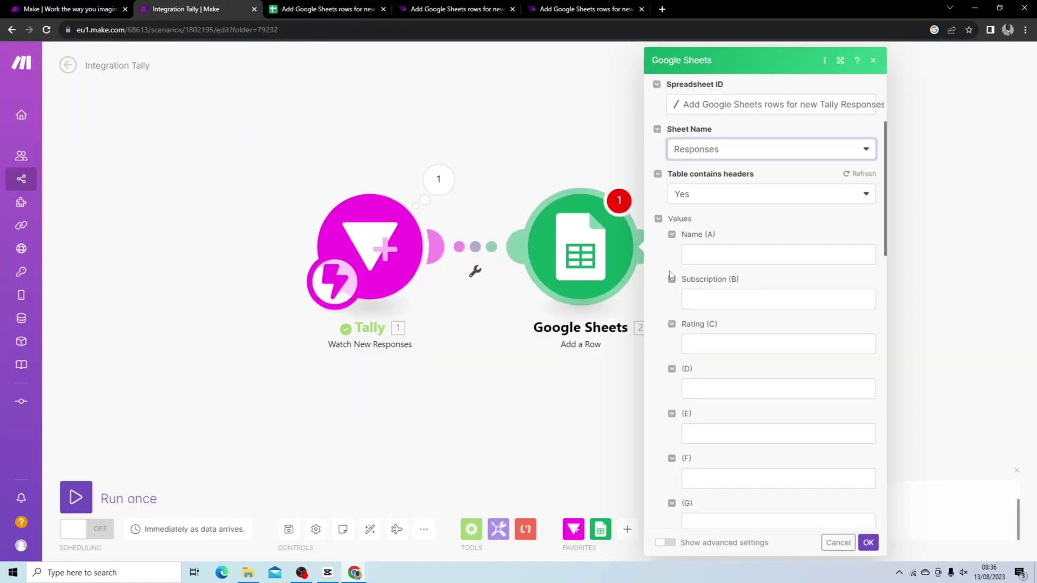
- Map the first-name, subscription and rating answers into Name, Subscription and Rating, then save
click(756, 254)
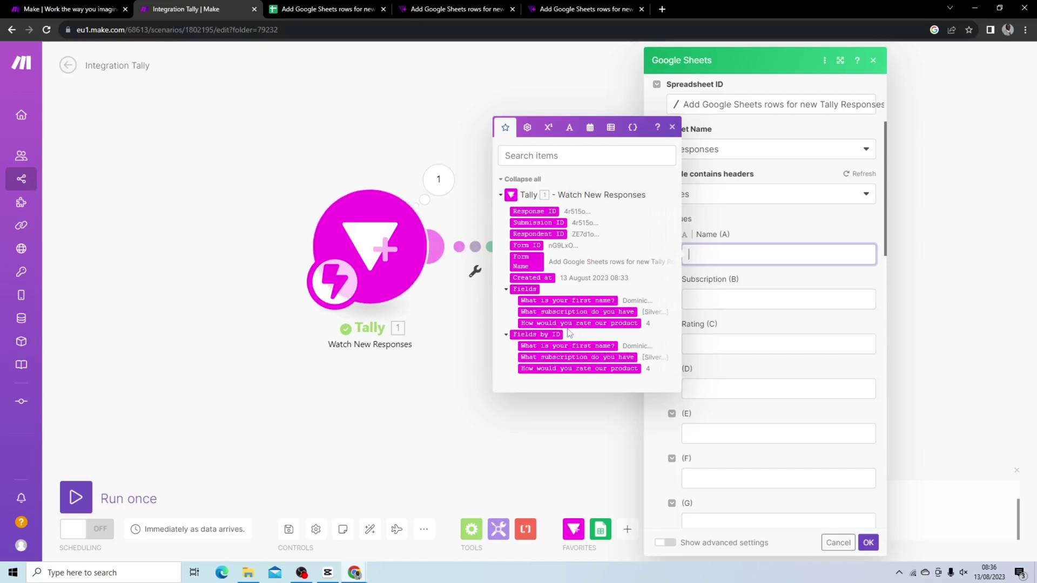
click(568, 300)
click(736, 293)
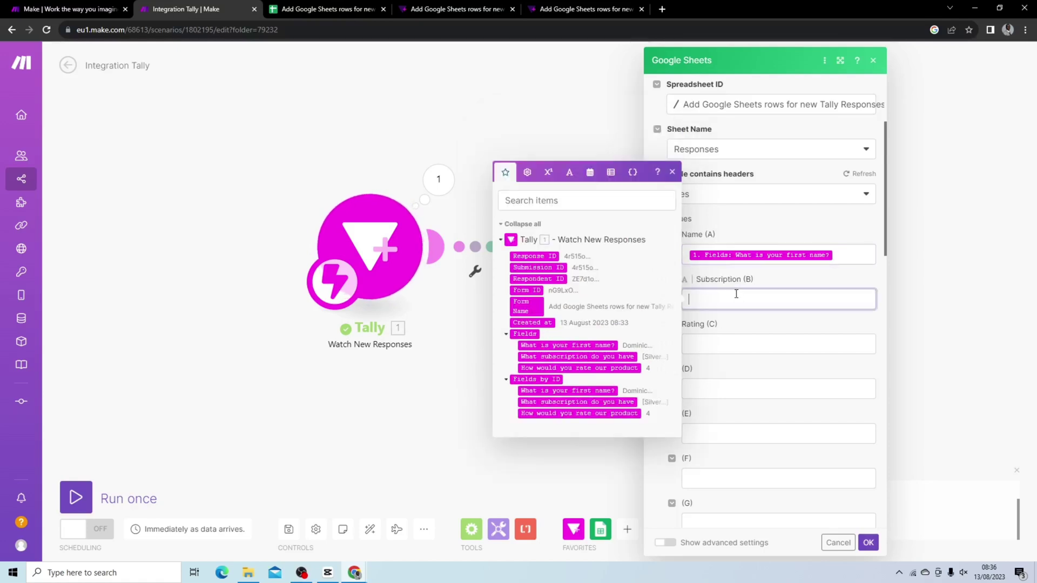
click(617, 357)
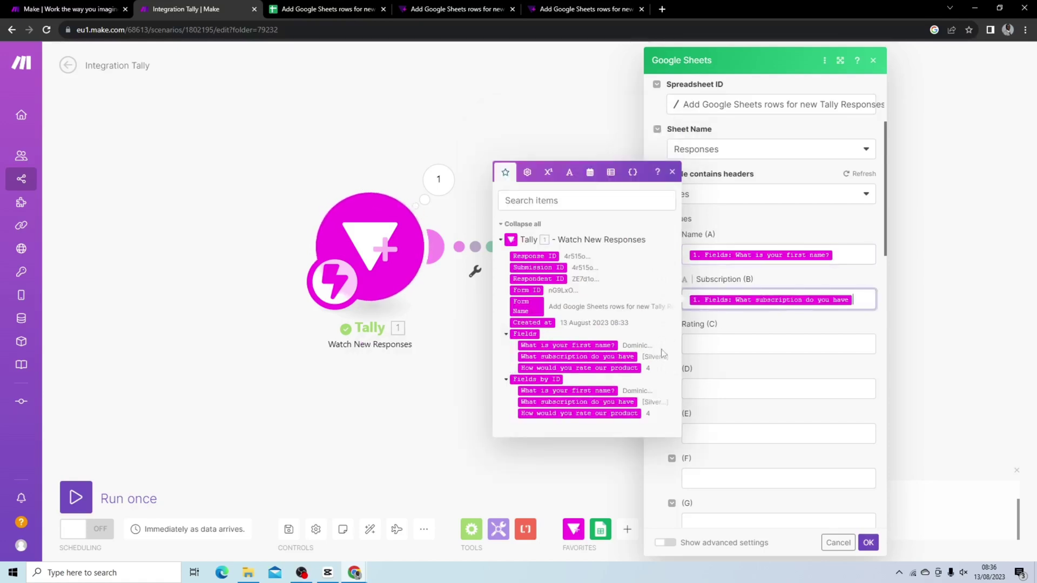
click(747, 347)
click(619, 459)
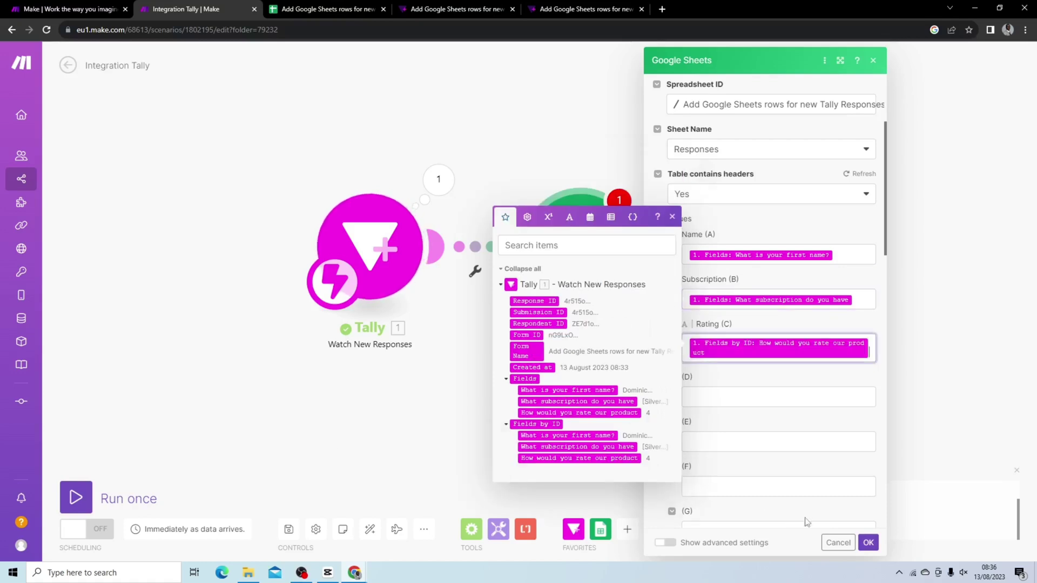
click(867, 545)
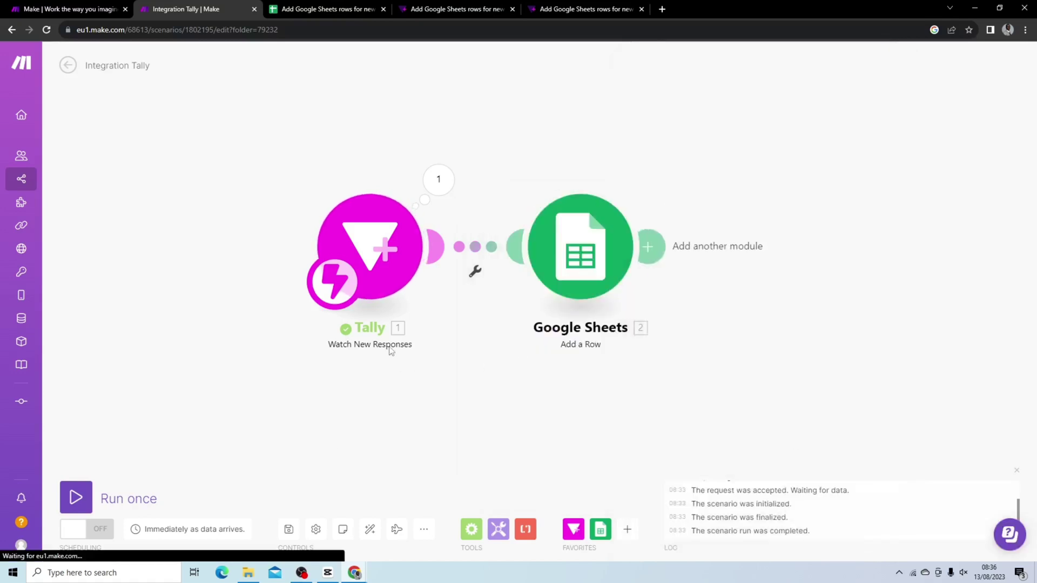
- Run the scenario once and submit a Tally response with a name, Gold subscription and five stars
click(76, 496)
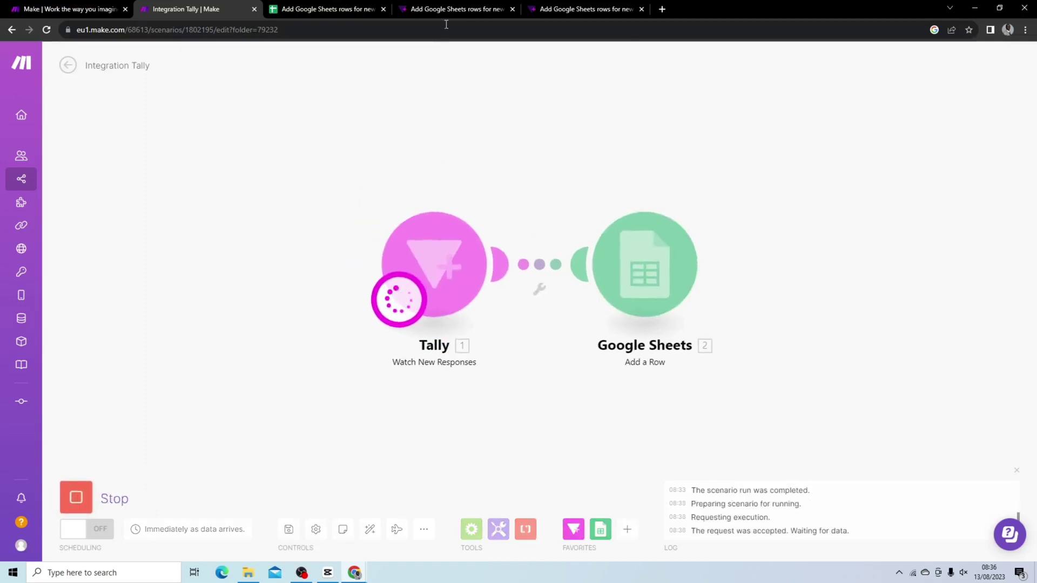
click(547, 8)
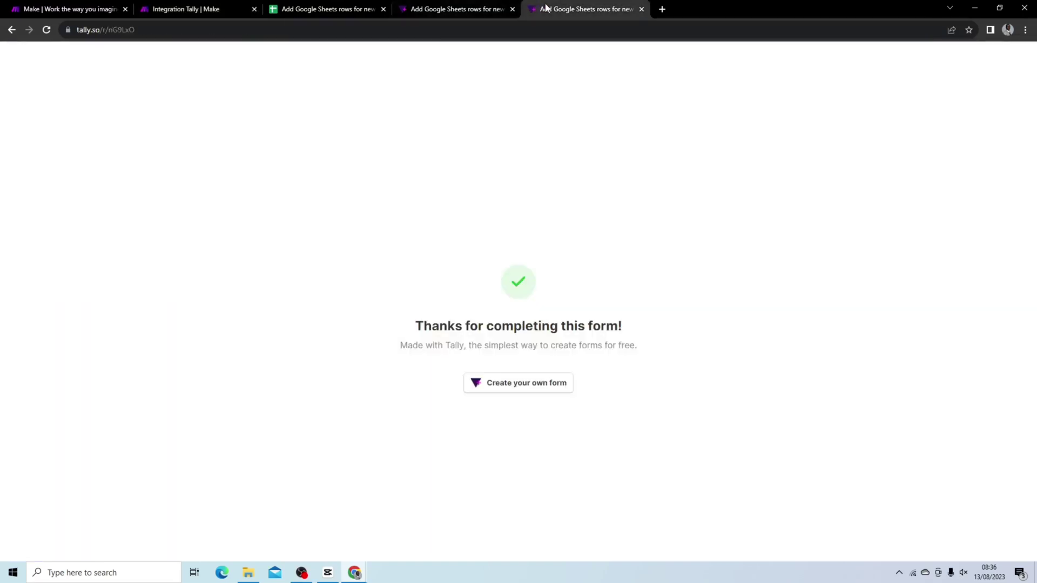
click(47, 30)
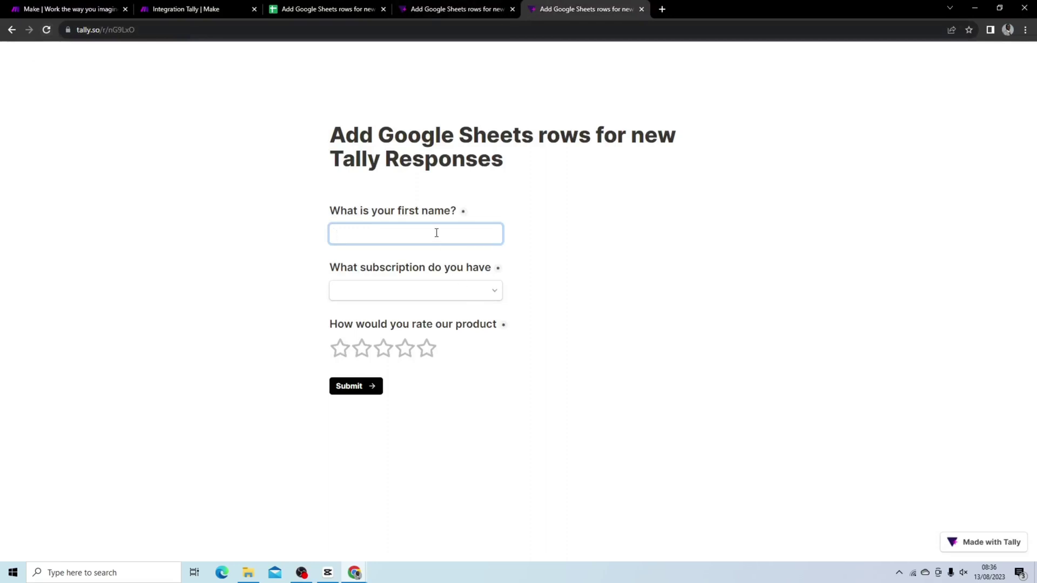
text(D)
click(451, 291)
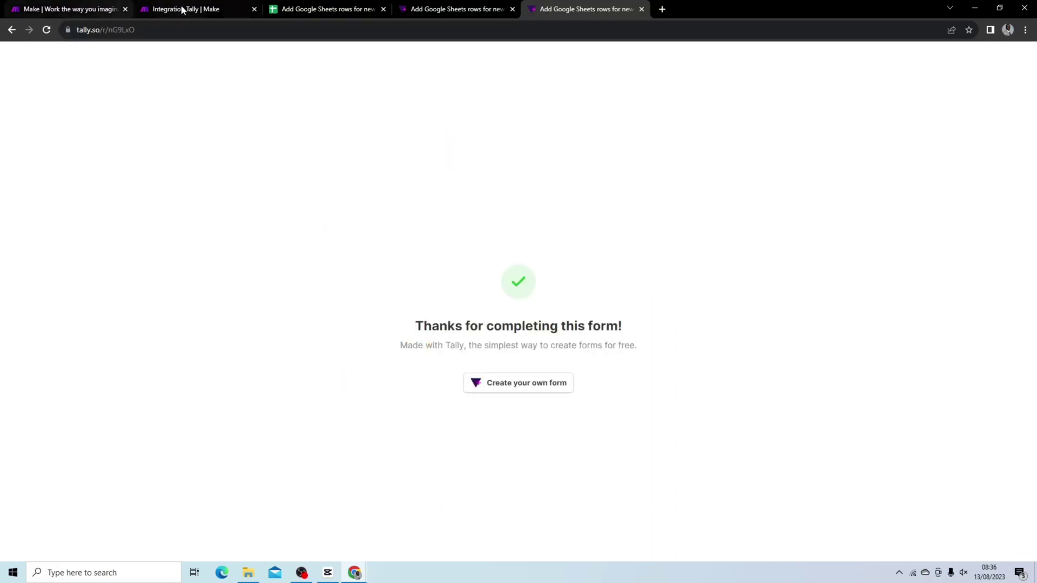
- Inspect the Tally trigger's bundle showing the submitted answers and Gold subscription
click(185, 9)
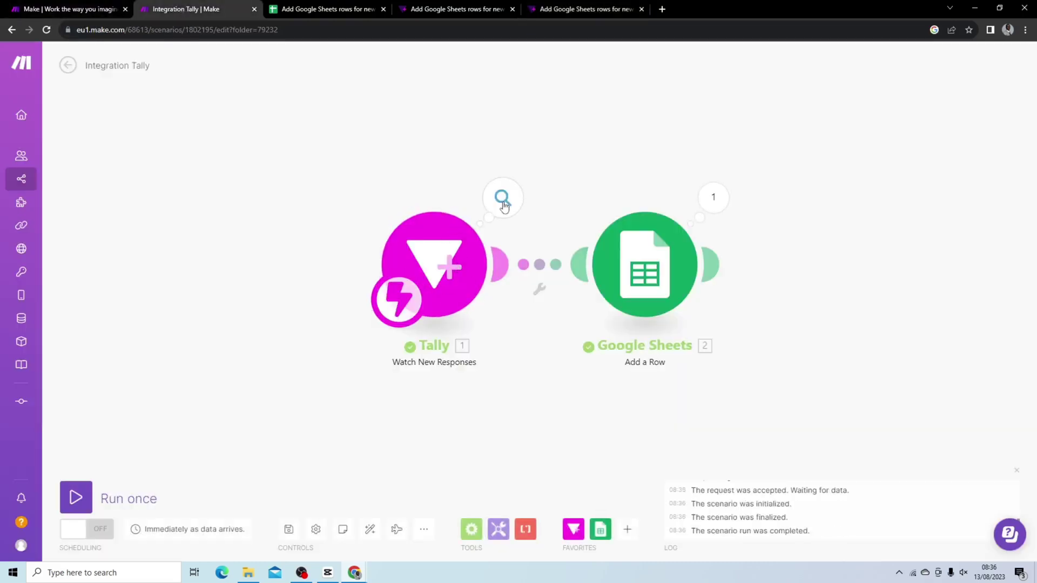
click(503, 198)
click(570, 251)
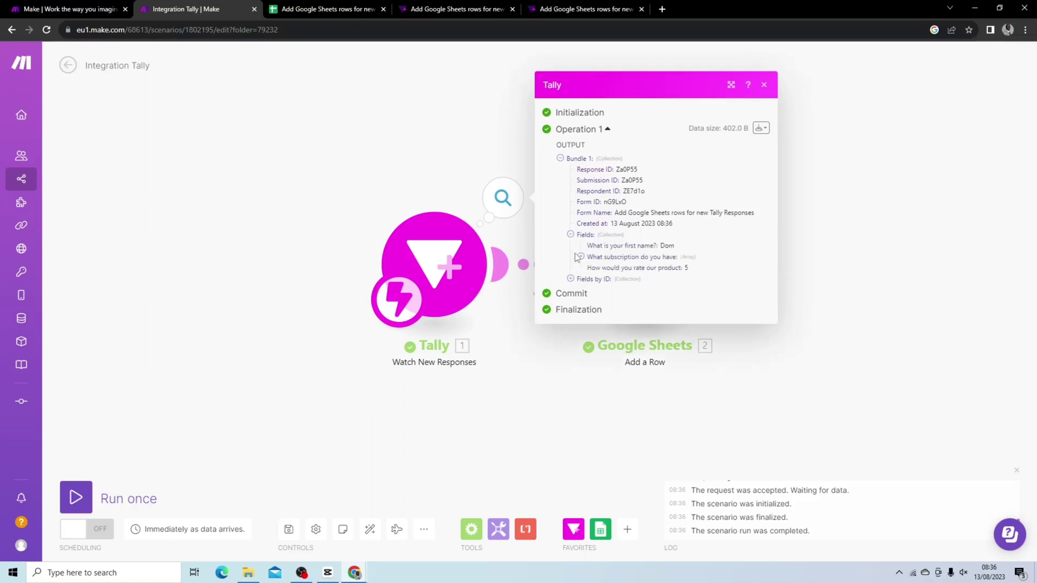
click(619, 258)
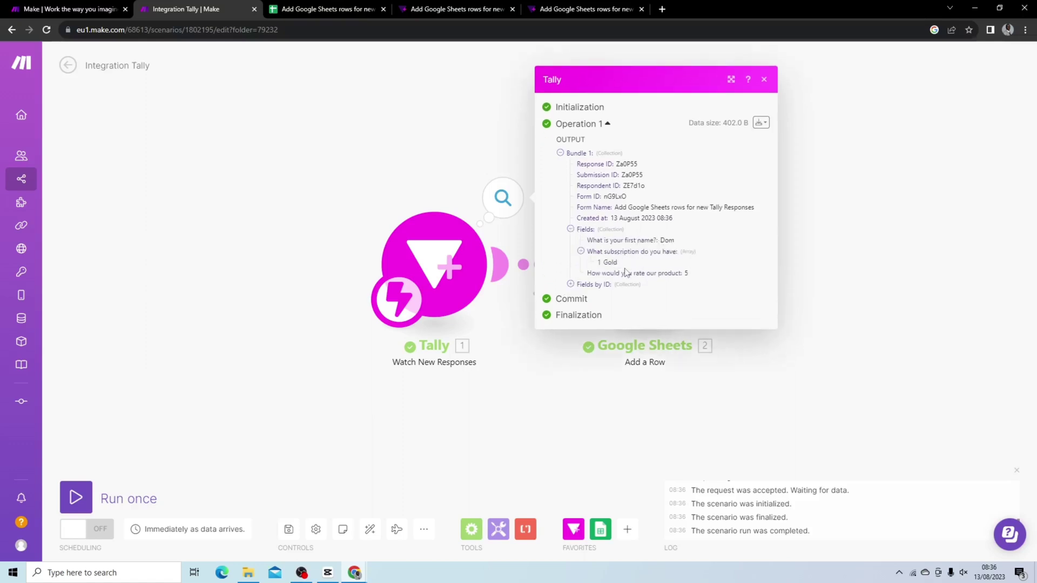
click(855, 256)
- Check the Google Sheets update that wrote row 2, then view the spreadsheet
click(715, 201)
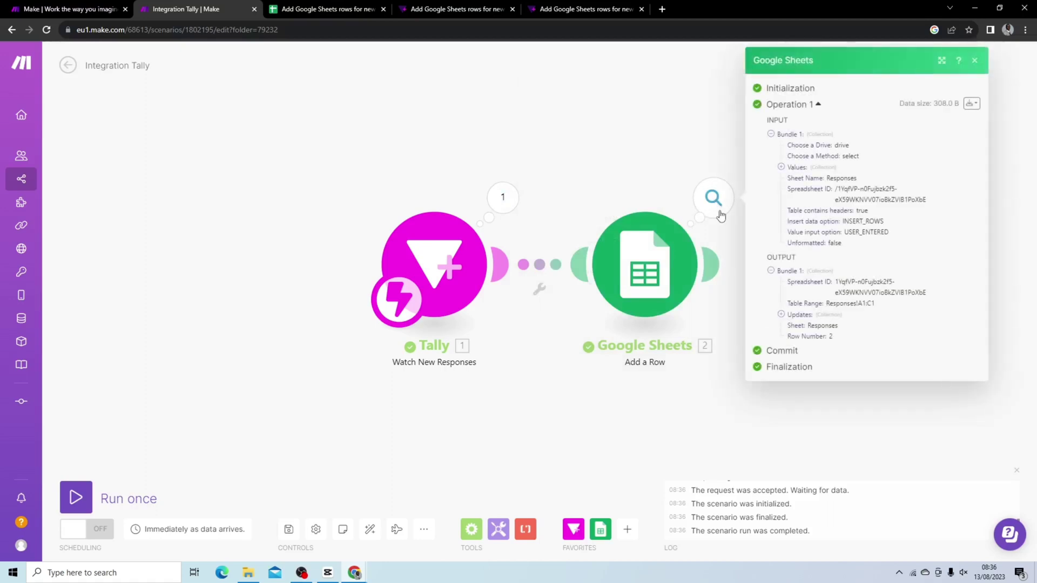
click(781, 315)
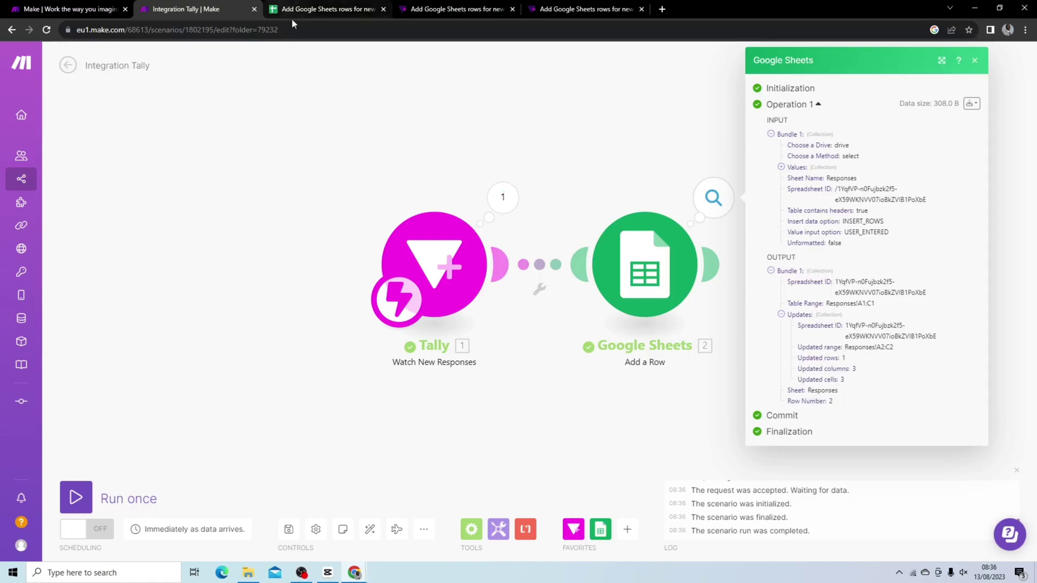
click(313, 10)
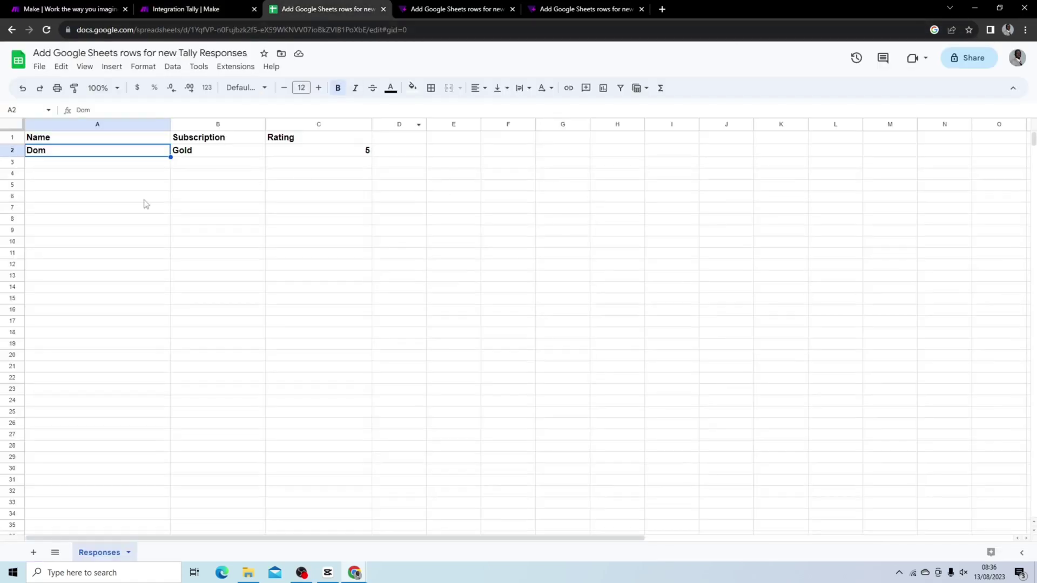
- Remove bold from the new response row A2:C2 and reduce its font size to 10
click(91, 162)
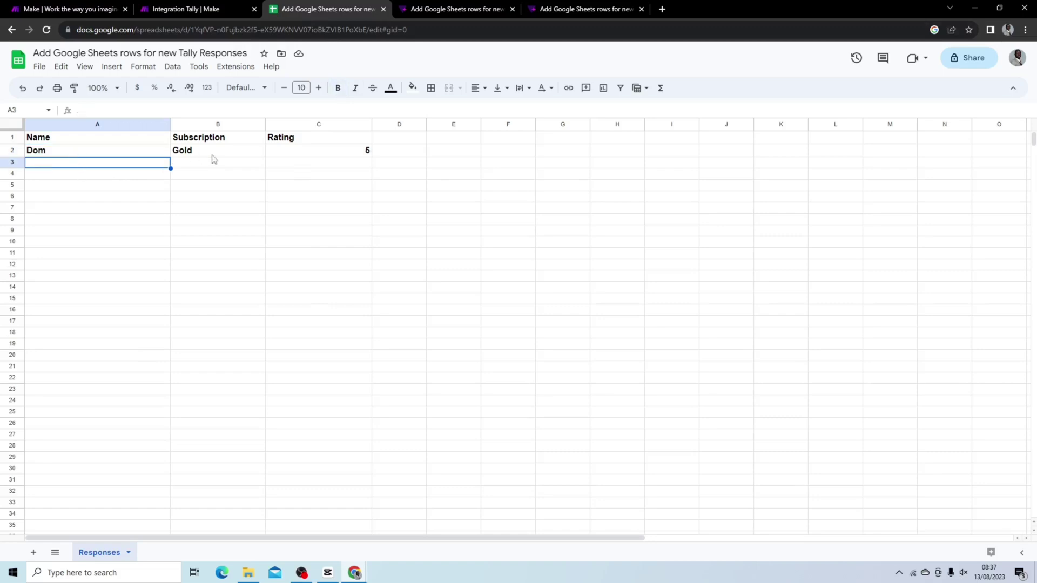
drag(302, 151, 136, 145)
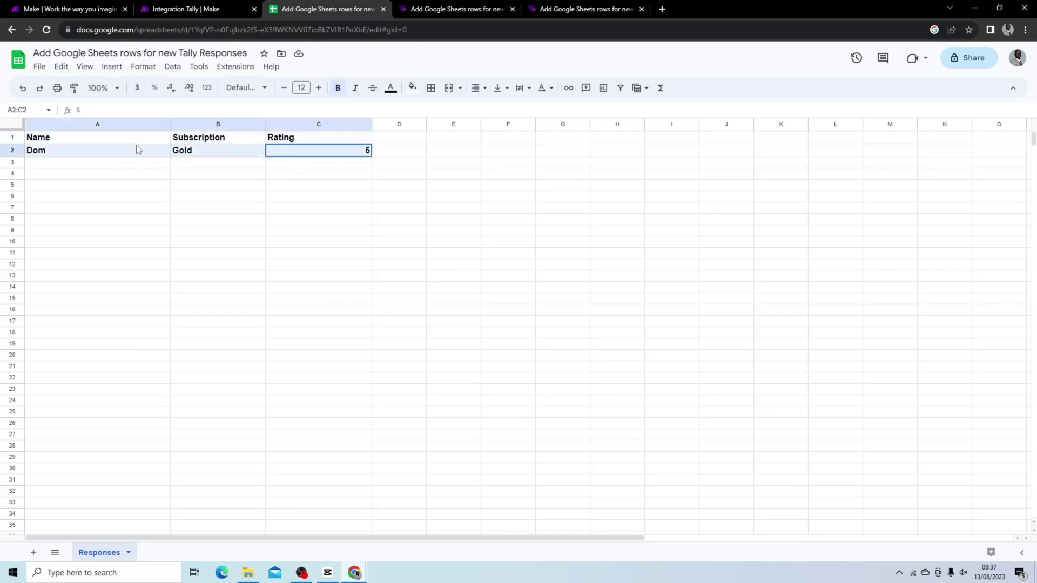
click(284, 87)
click(338, 87)
click(329, 221)
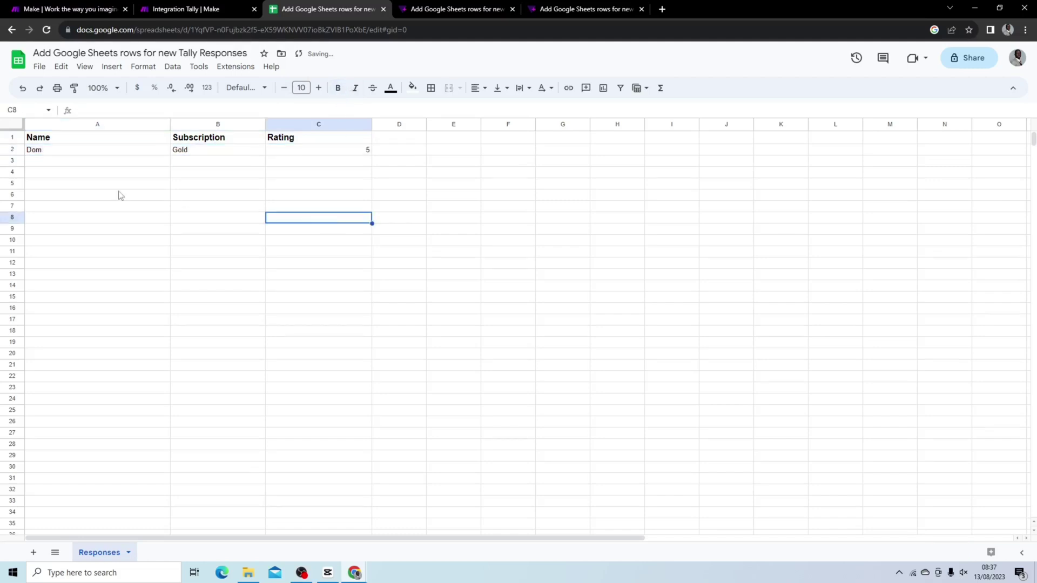
click(65, 162)
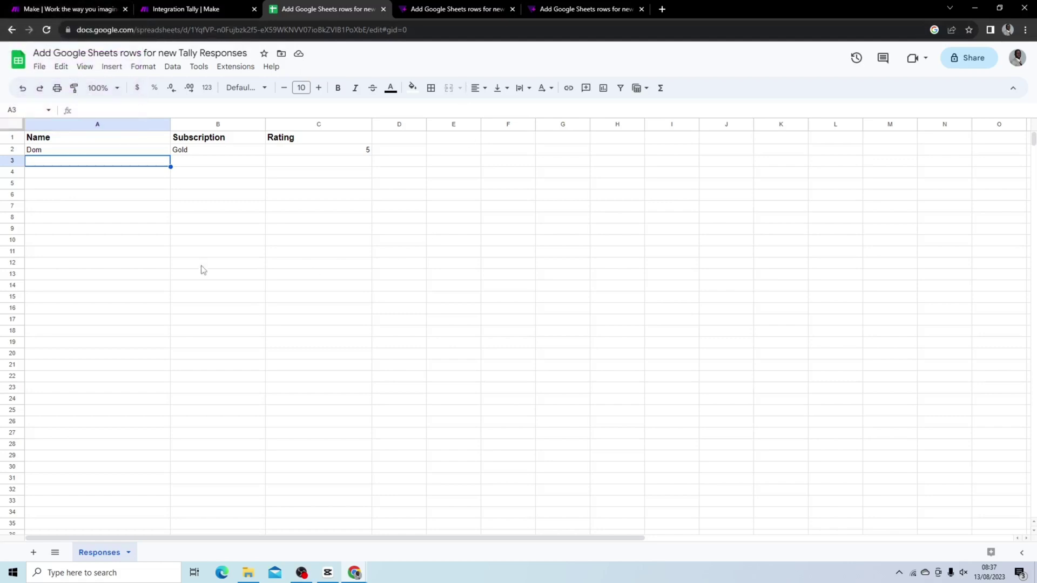
- In the Tally editor, add a long-answer block below the rating question, then delete it again
click(551, 12)
click(403, 12)
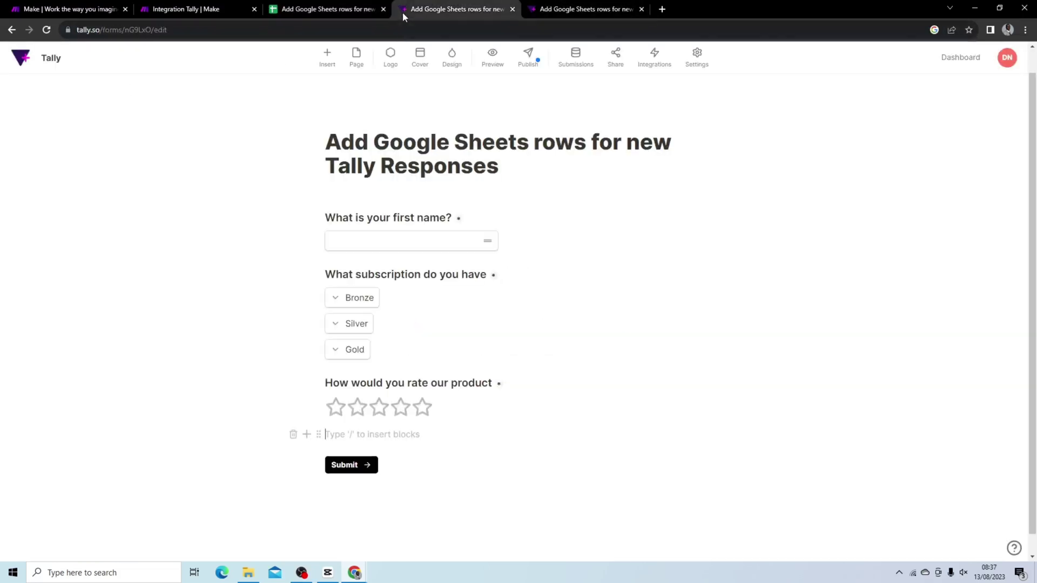
click(383, 439)
scroll(385, 436, down, 1)
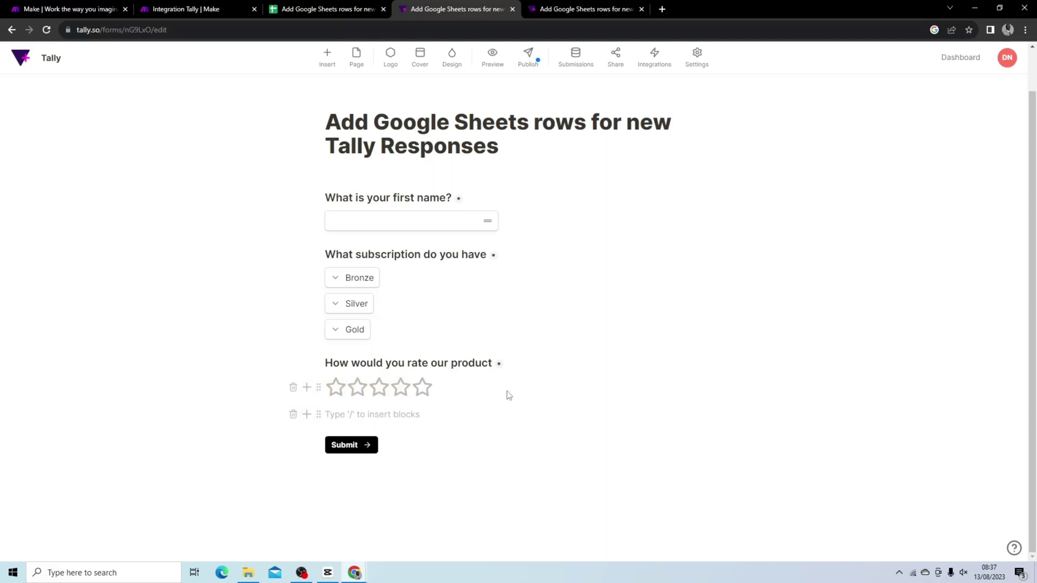
text(/)
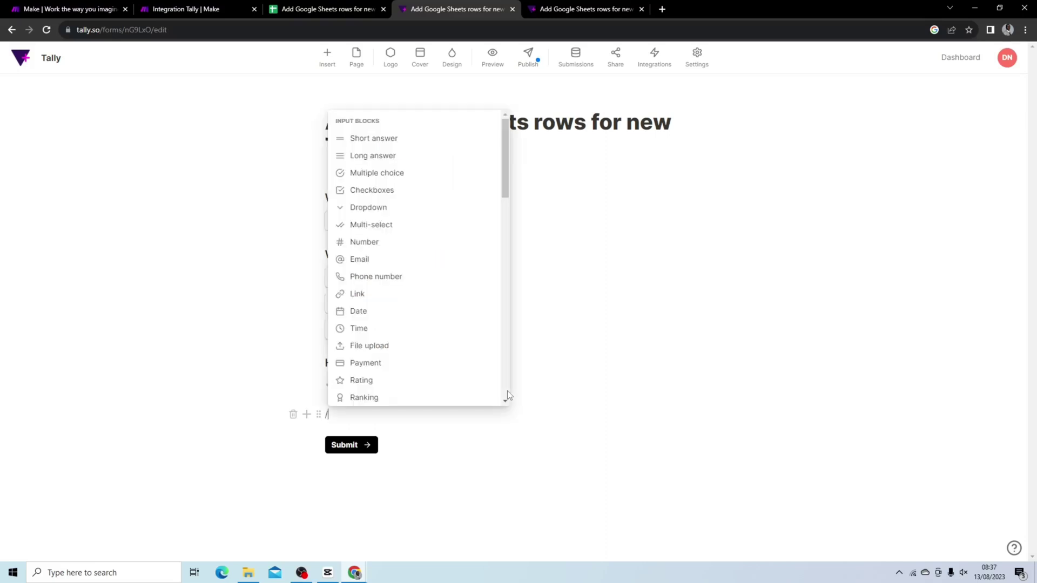
click(423, 156)
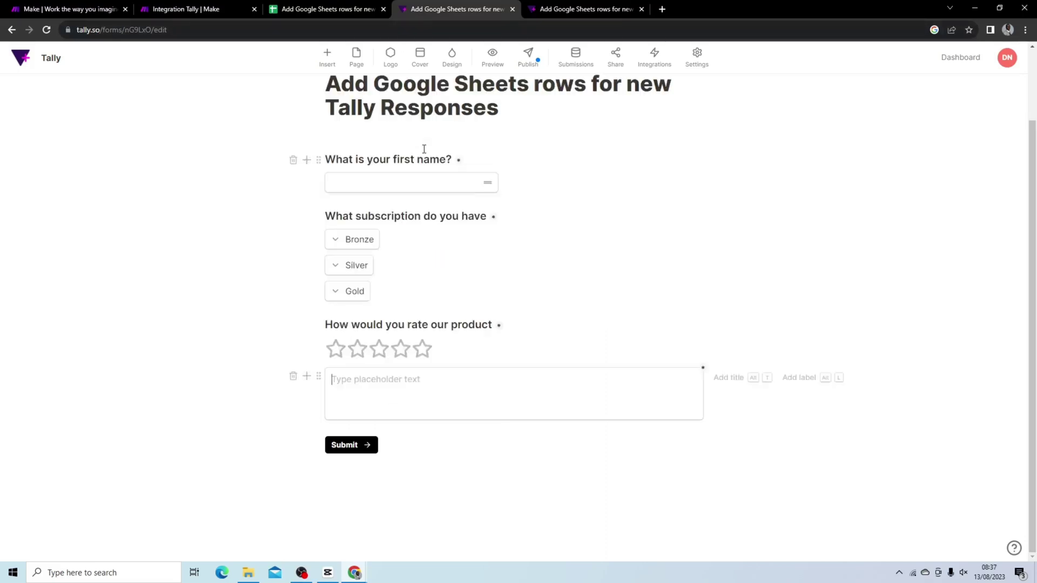
click(293, 376)
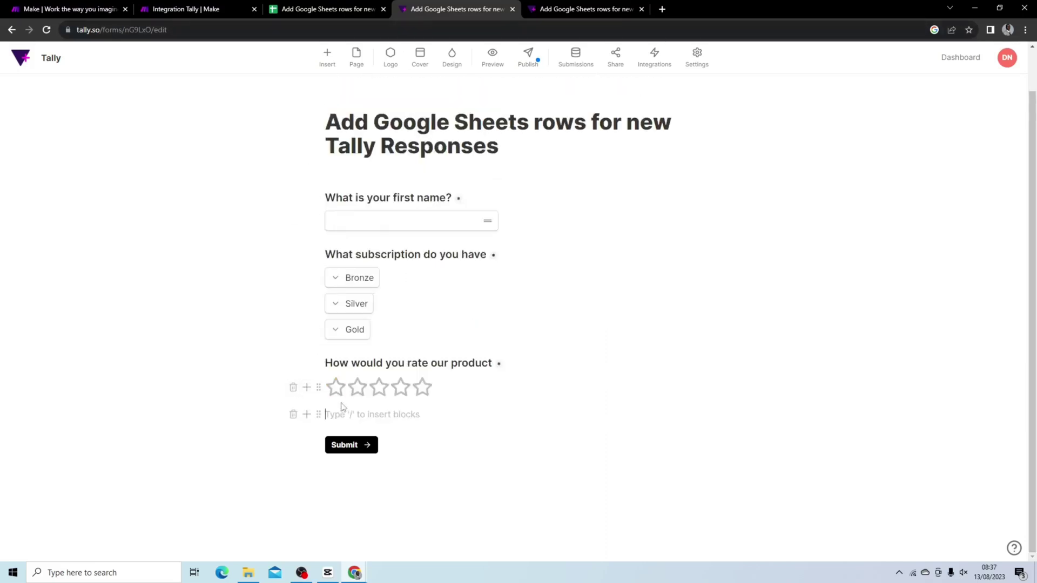
- Insert a Question with Long Answer block titled 'Can you tell us more'
click(307, 414)
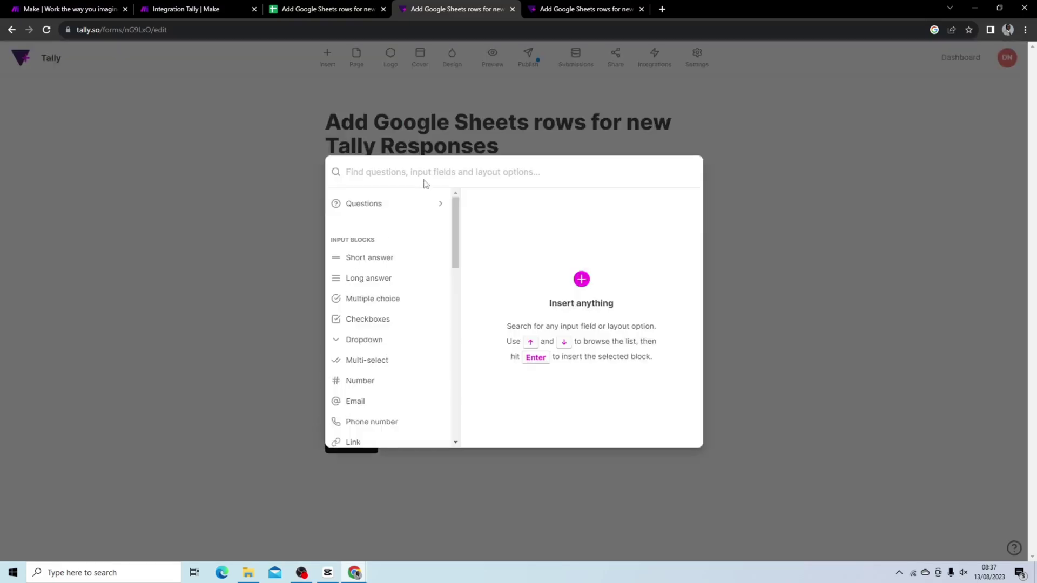
click(423, 208)
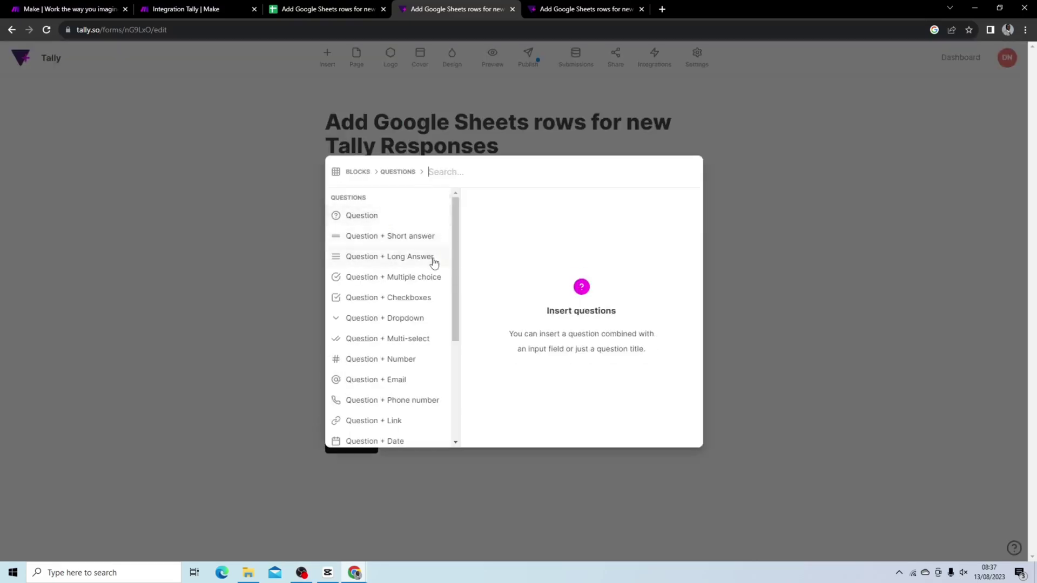
mouse_move(434, 261)
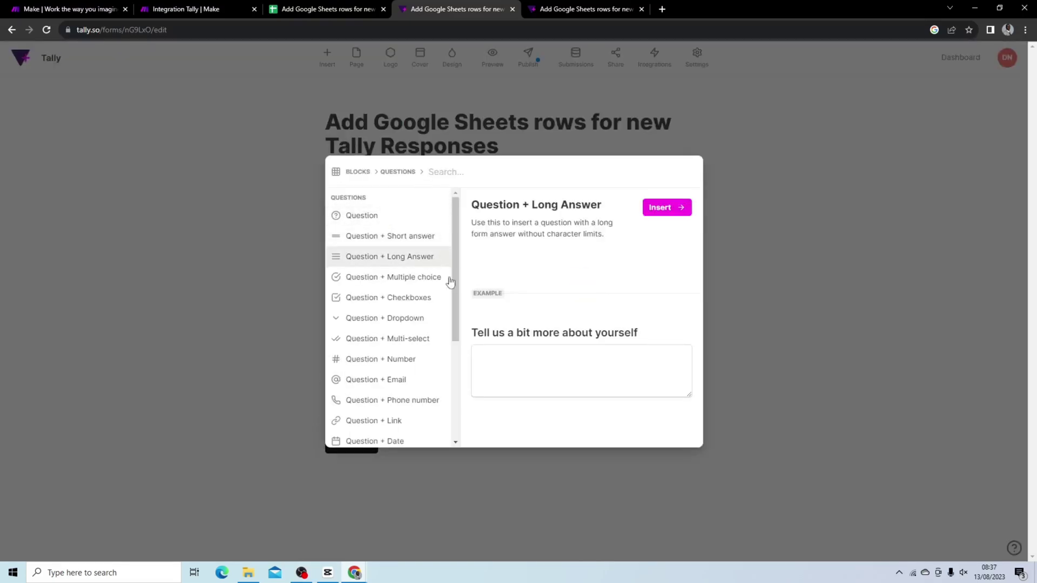
click(657, 209)
text(Can )
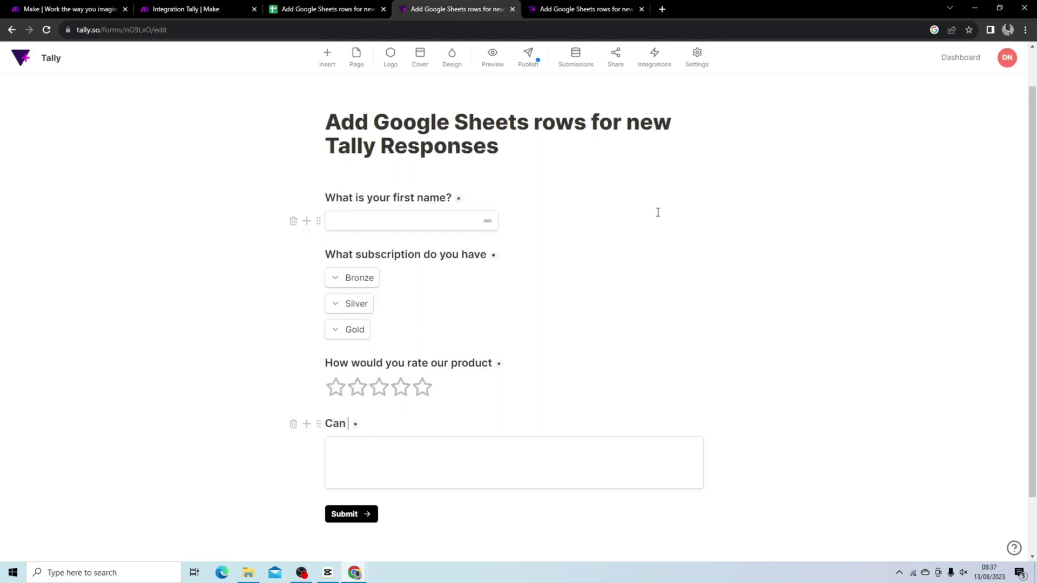
text(you tell us more)
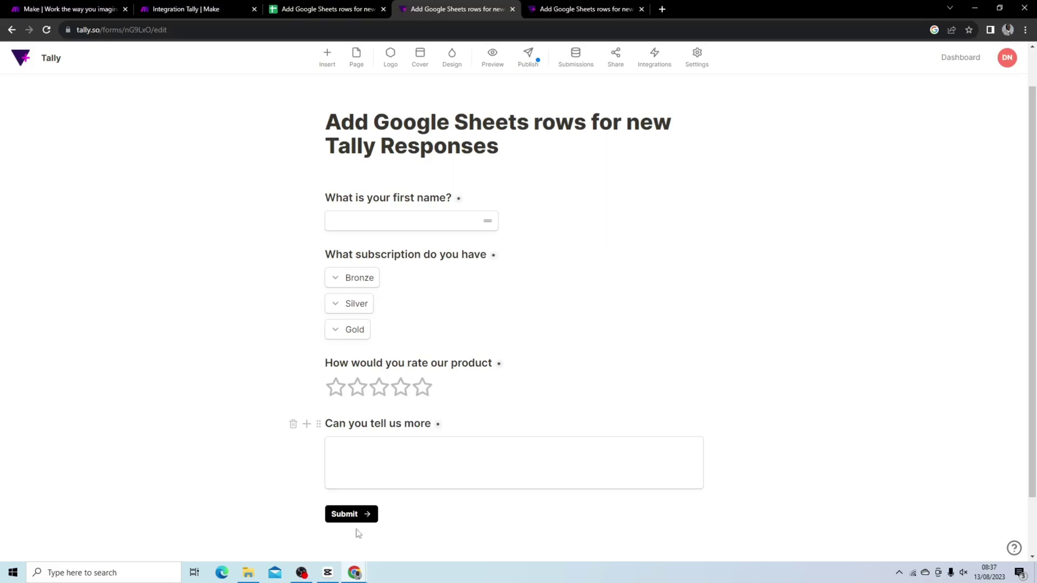
click(524, 539)
scroll(485, 398, down, 1)
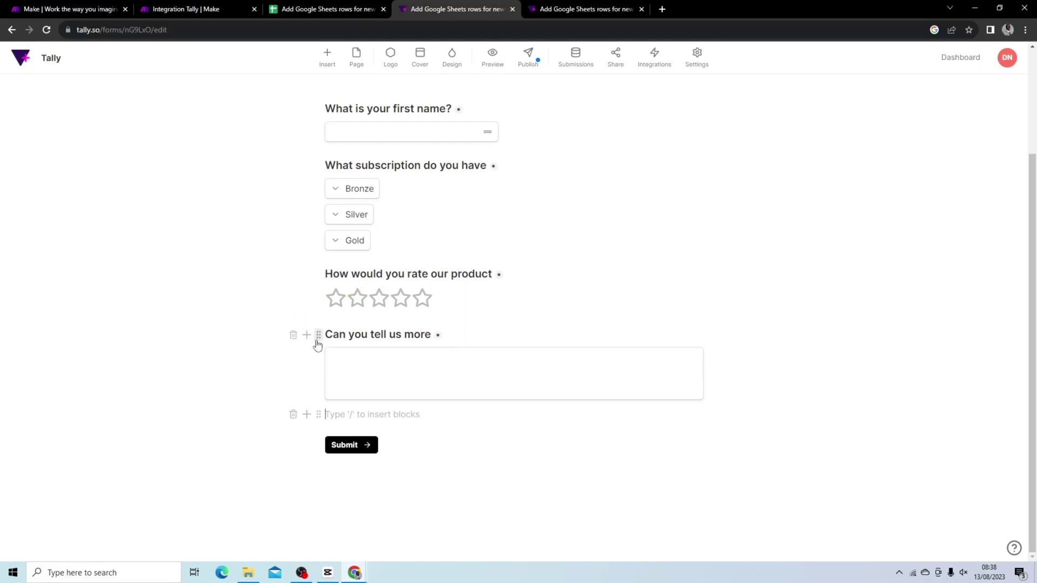
- Add conditional logic to the new question: when the product rating is less than or equal to 3
click(319, 335)
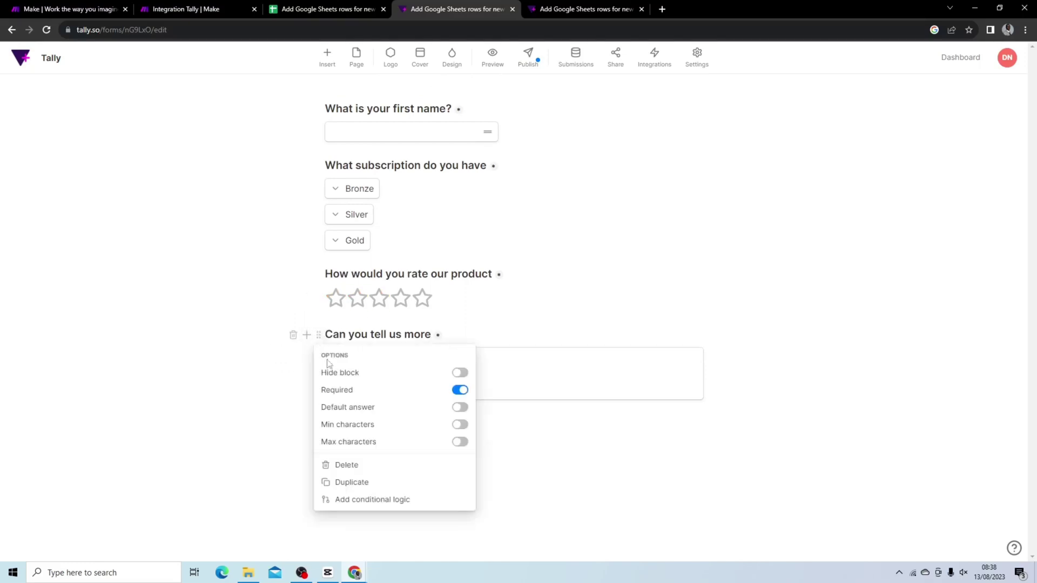
click(370, 501)
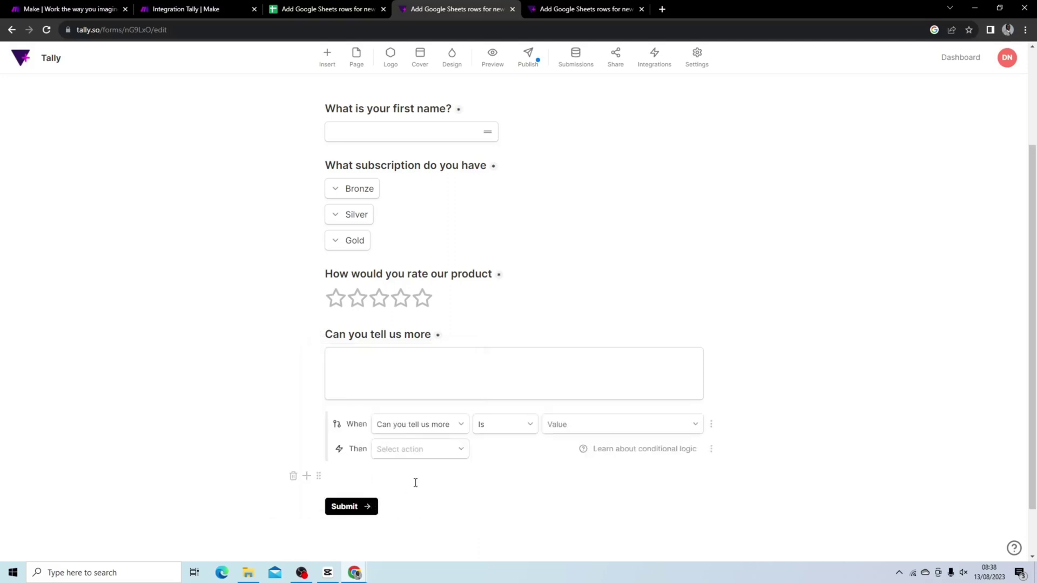
scroll(513, 335, down, 1)
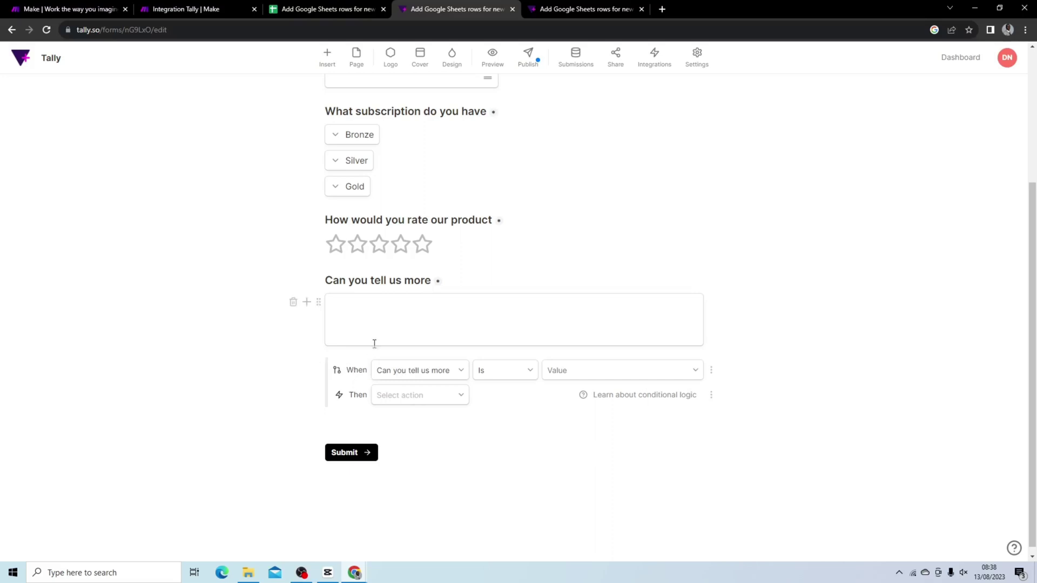
click(440, 369)
click(432, 428)
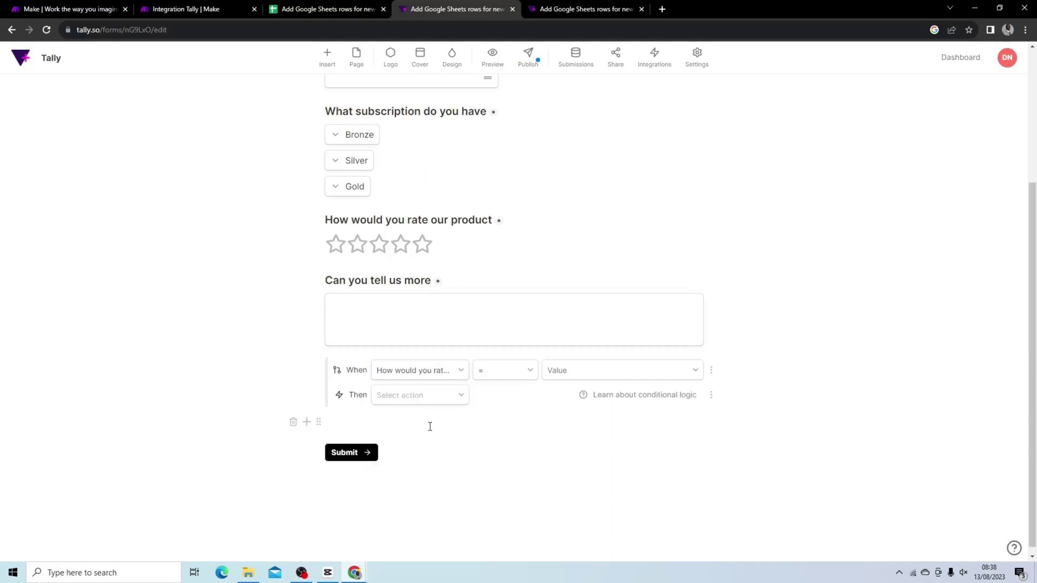
click(528, 369)
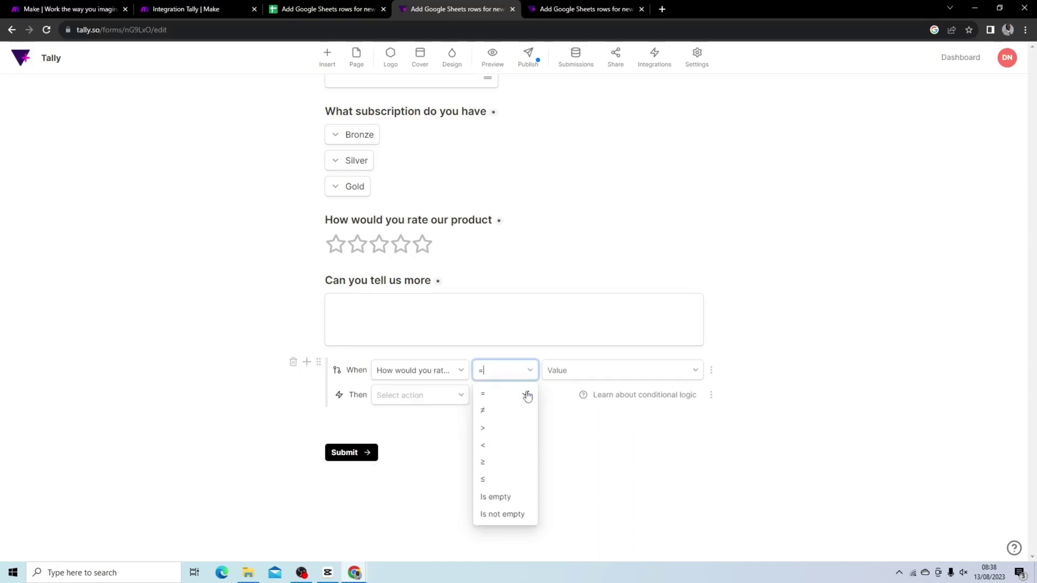
click(510, 450)
click(624, 371)
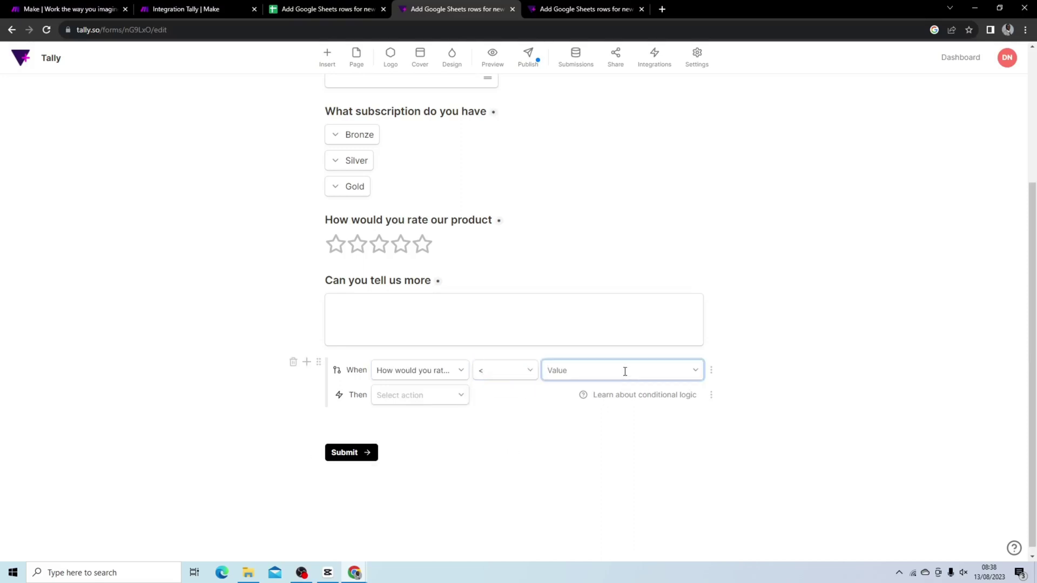
click(516, 372)
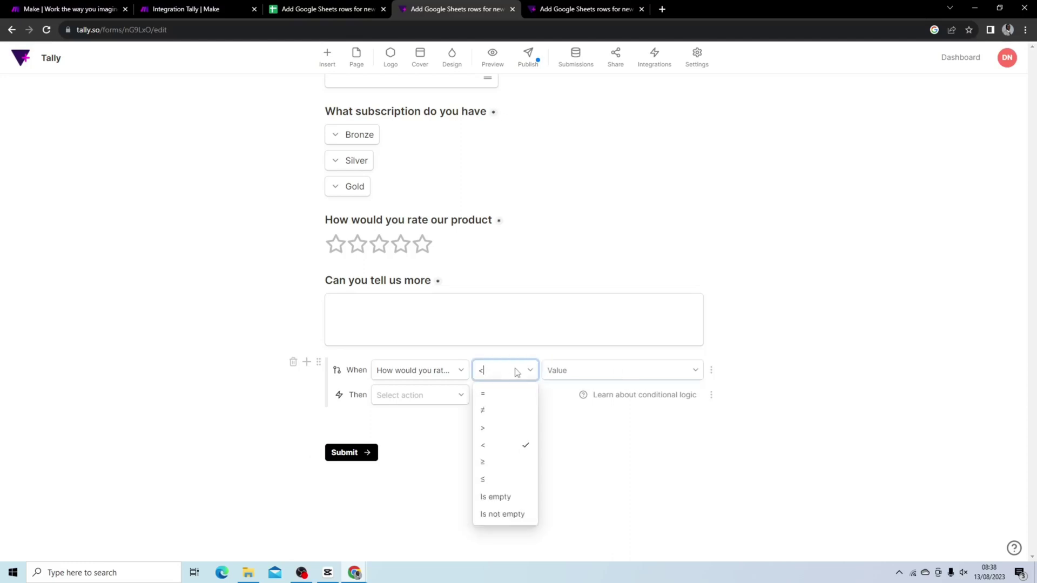
click(509, 475)
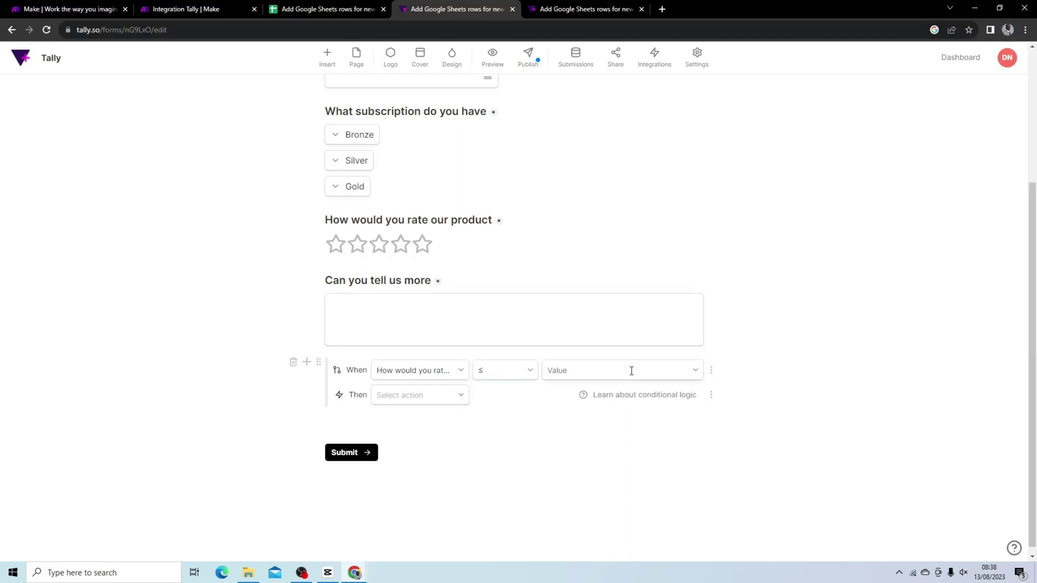
click(631, 371)
click(692, 371)
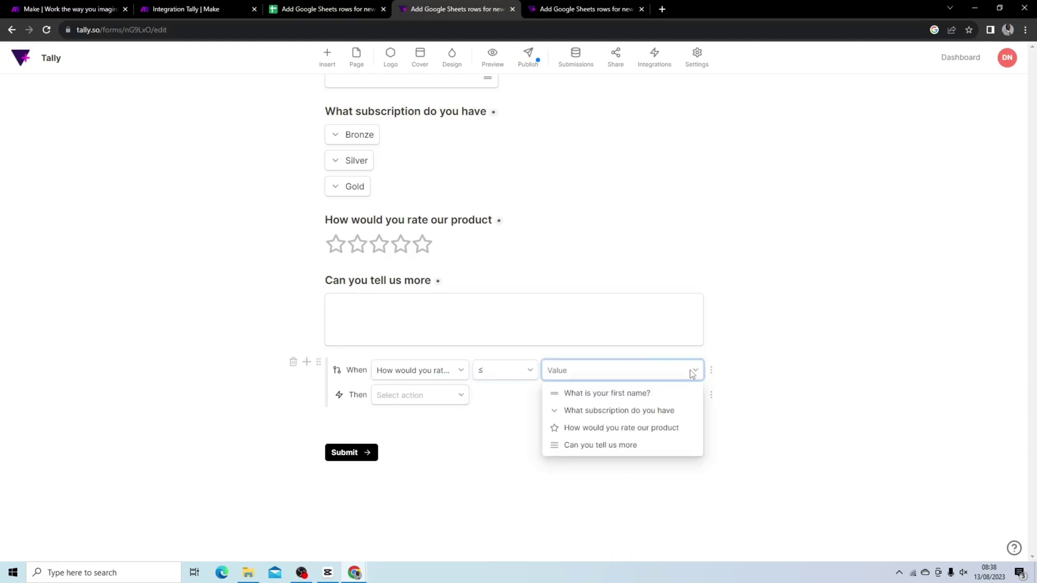
click(646, 368)
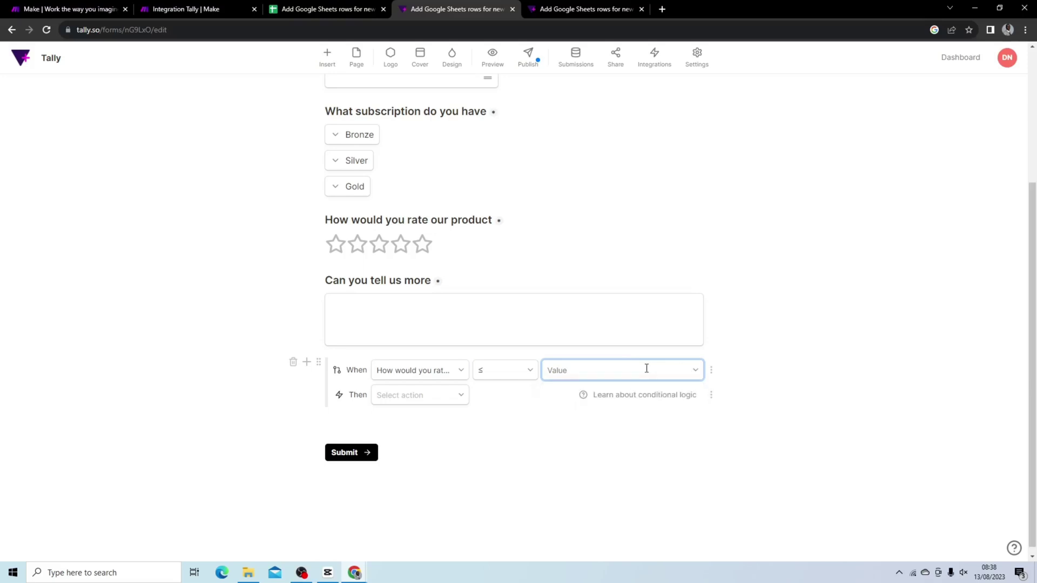
- Make the rule show the Can you tell us more question and its long-answer field
click(431, 400)
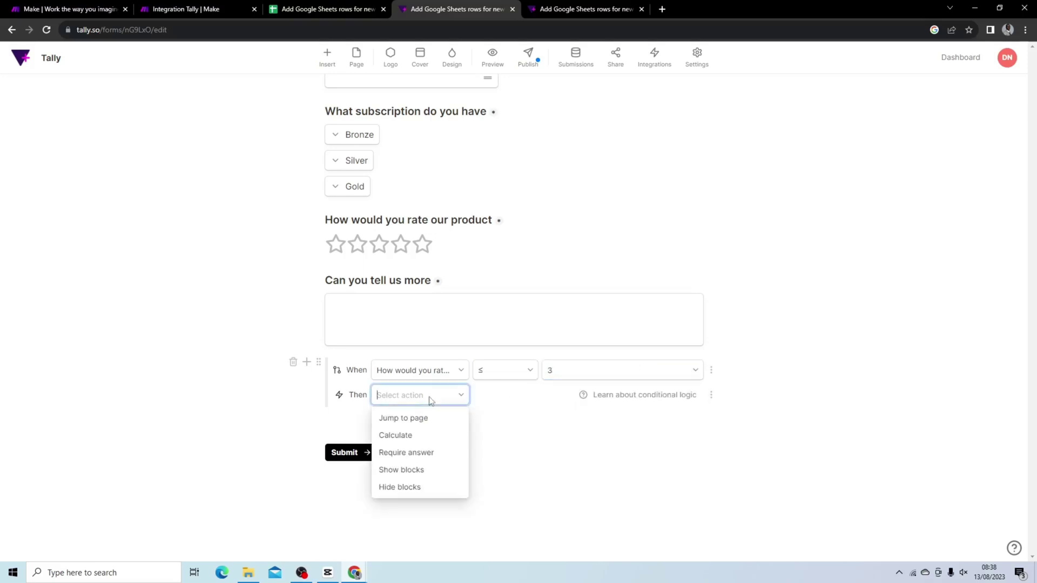
click(433, 469)
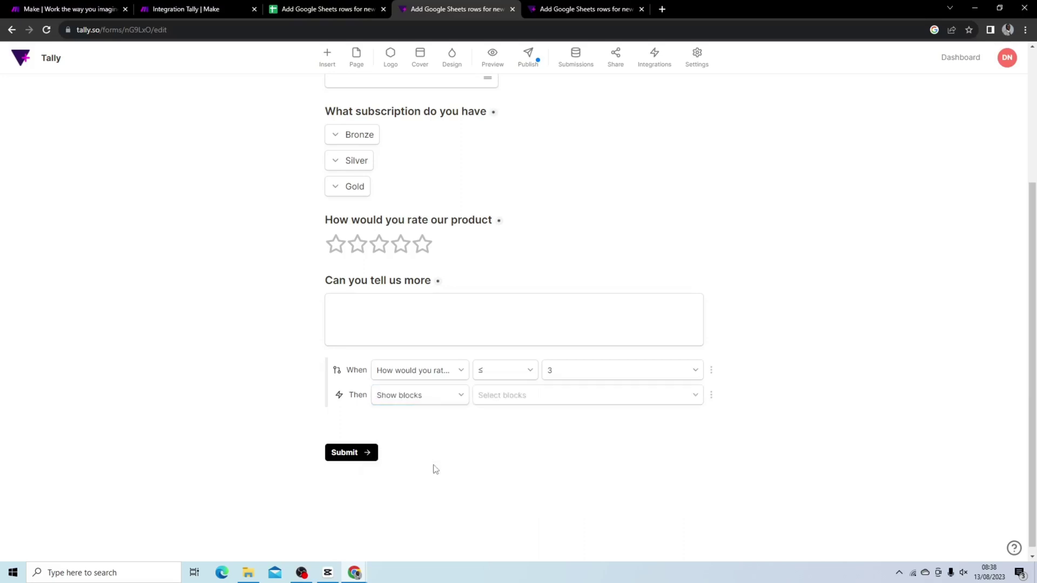
click(529, 400)
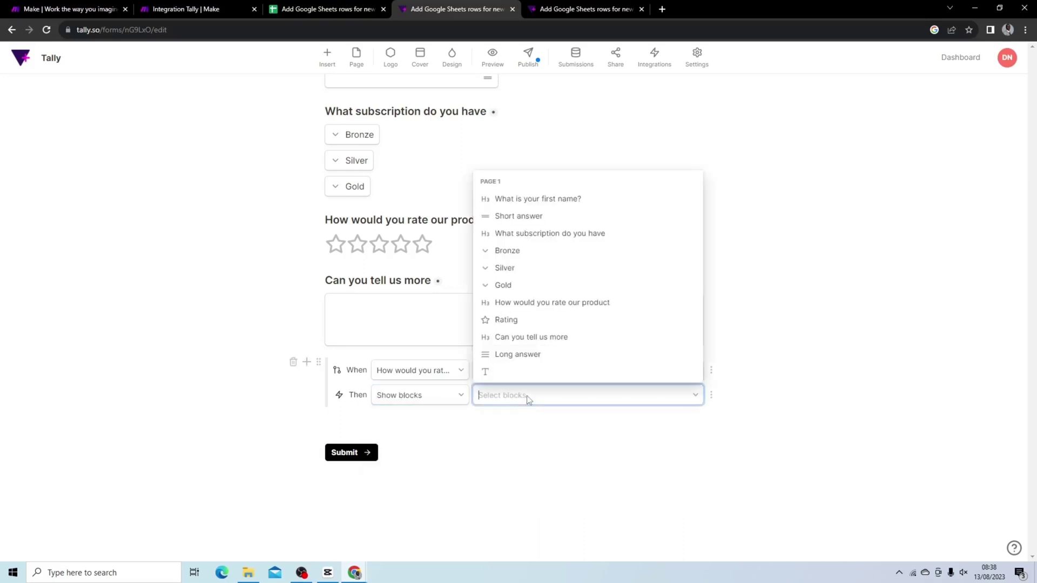
click(563, 336)
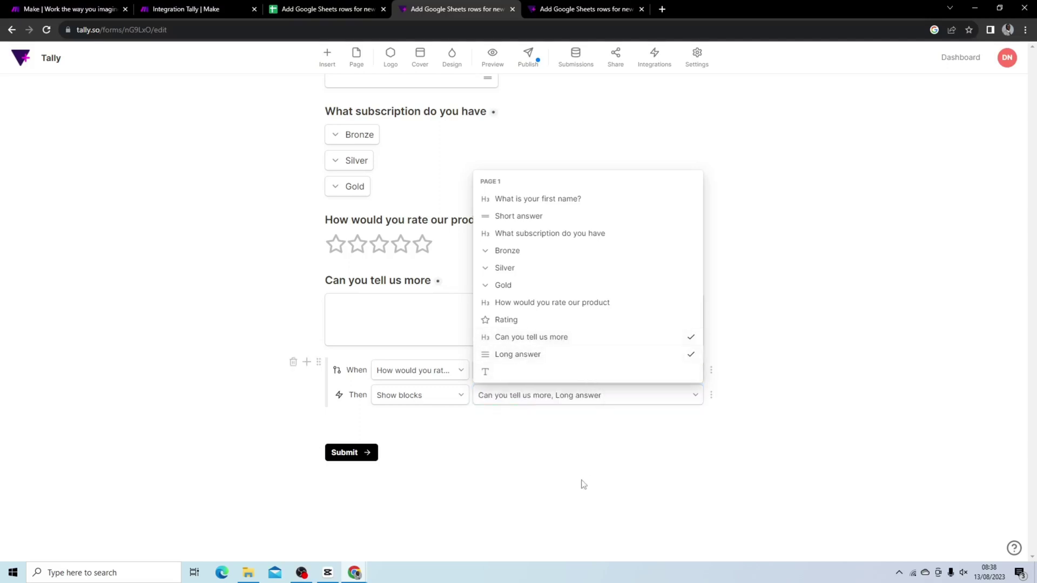
click(634, 474)
- Hide both the Can you tell us more title and its long-answer field by default
click(319, 282)
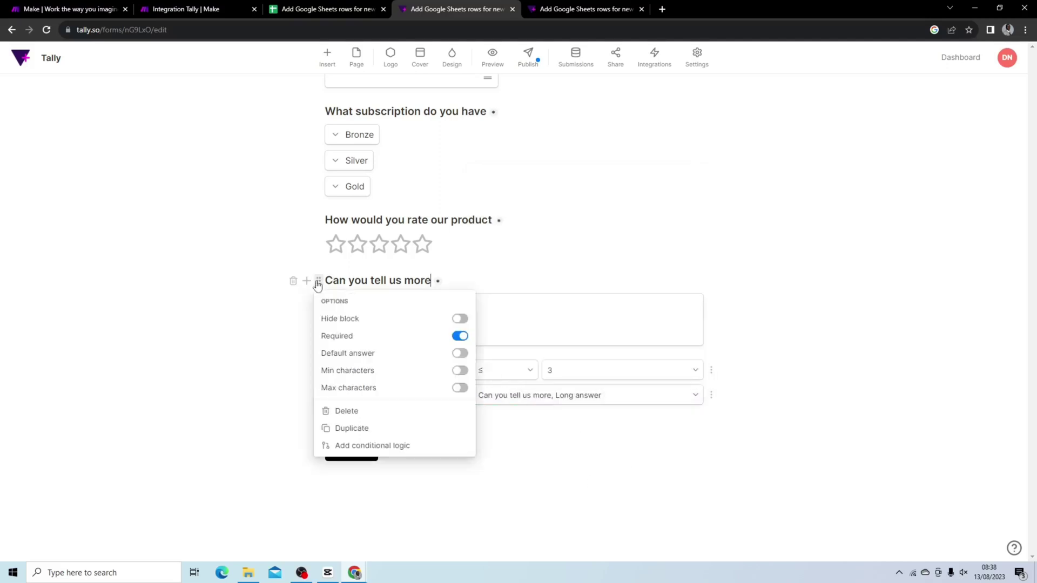
click(460, 319)
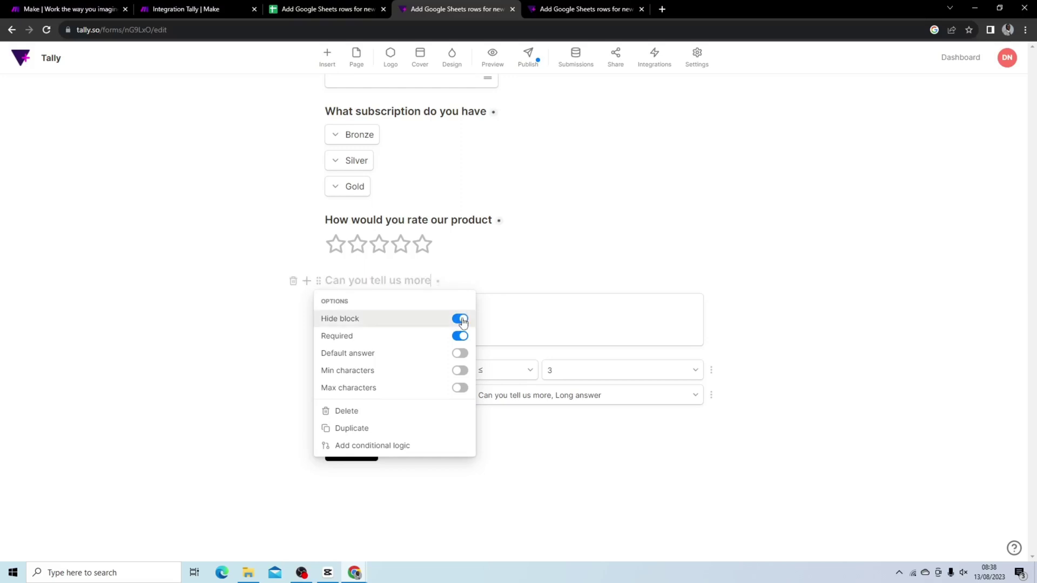
click(543, 265)
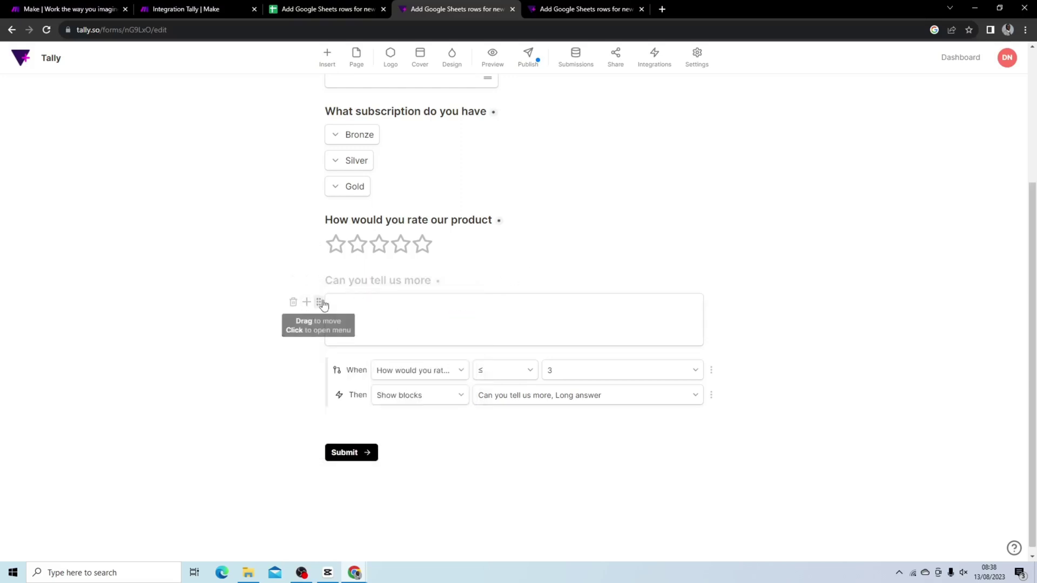
click(318, 303)
click(459, 340)
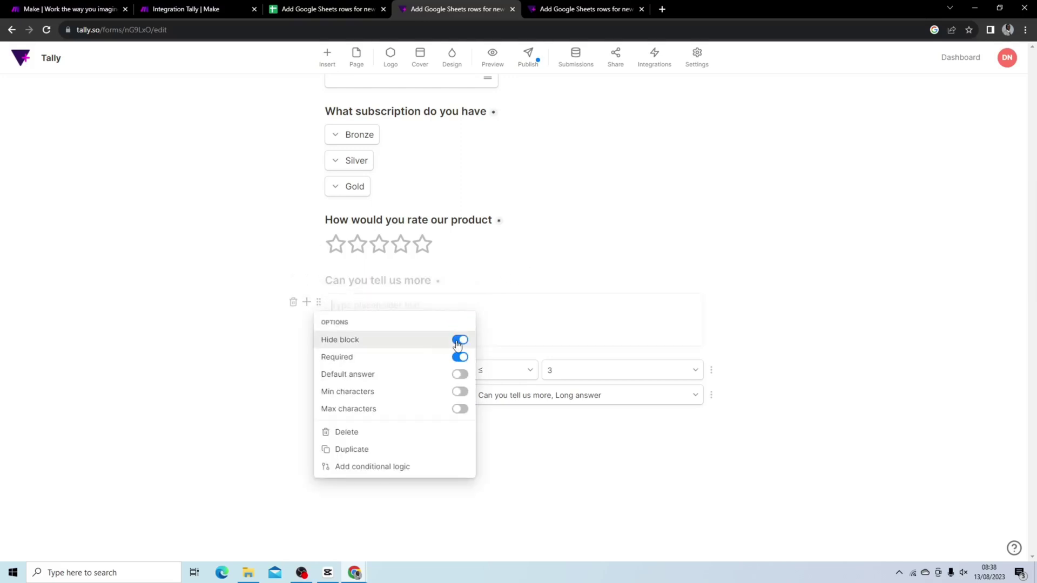
click(506, 475)
scroll(502, 175, up, 3)
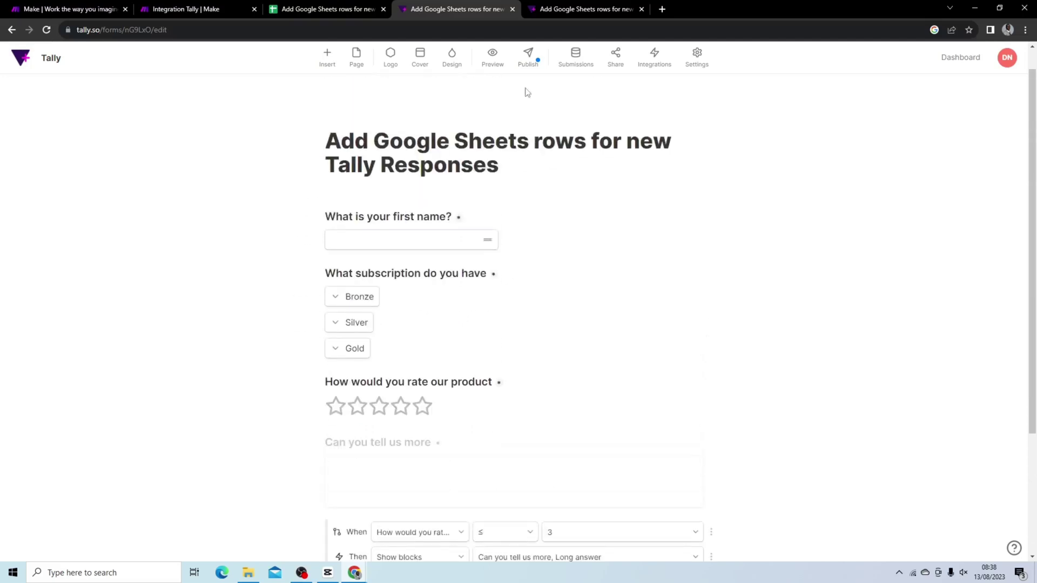
- Publish the updated Tally form
click(533, 54)
scroll(739, 173, down, 3)
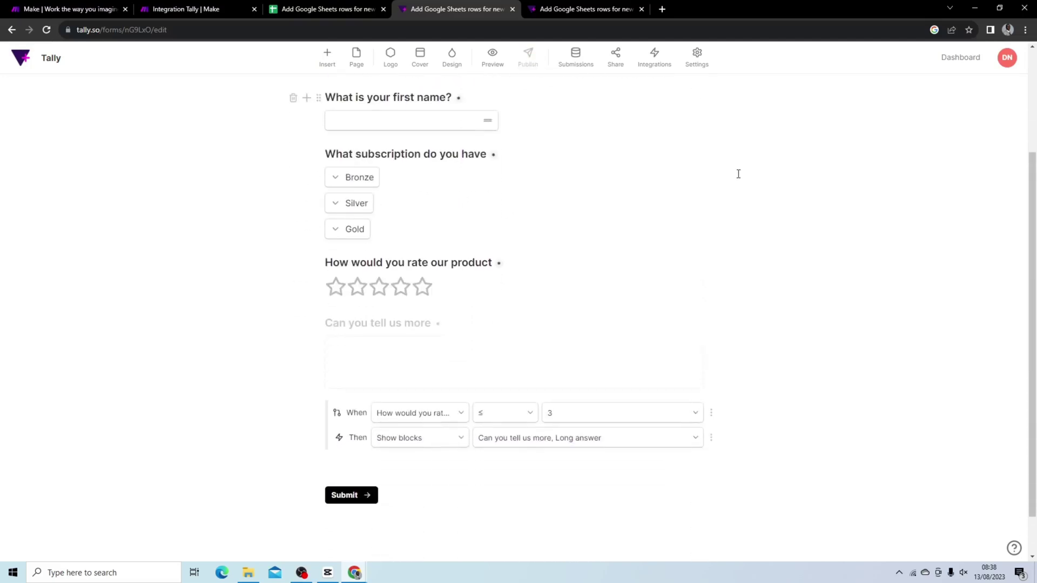
scroll(614, 162, up, 2)
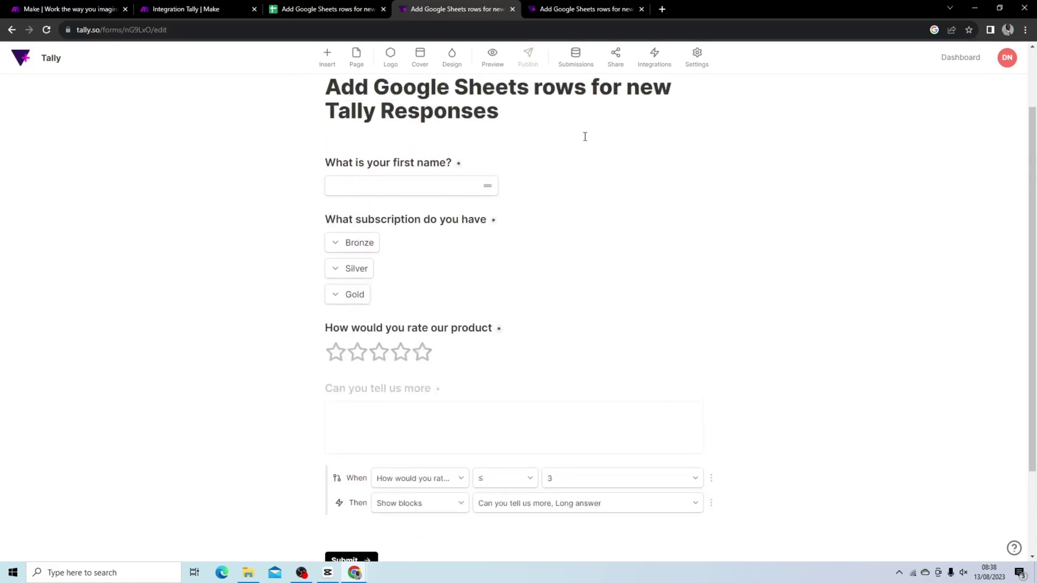
- Reload the live form and test a two-star rating, then a five-star rating
click(568, 15)
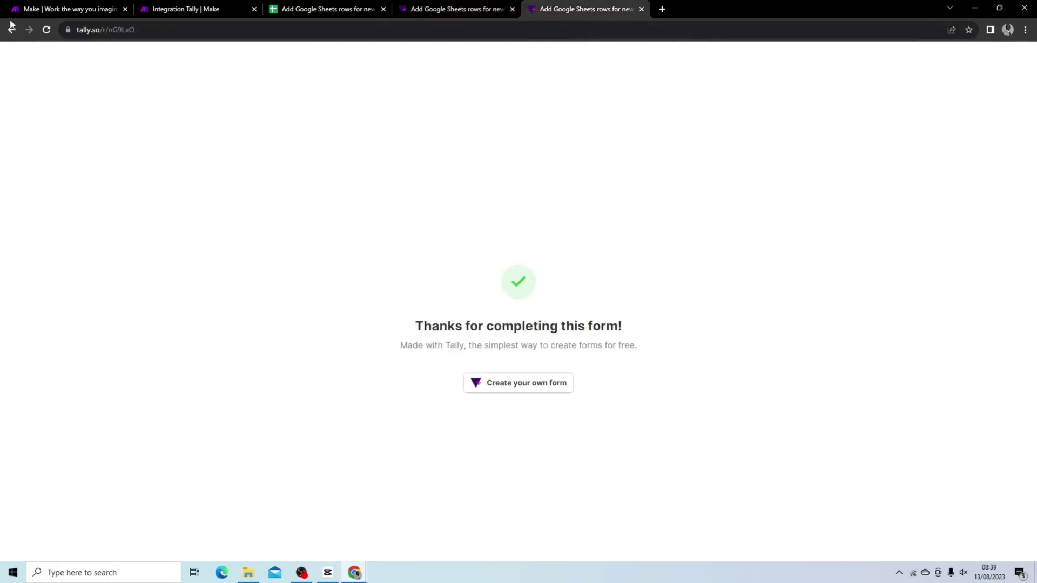
click(47, 29)
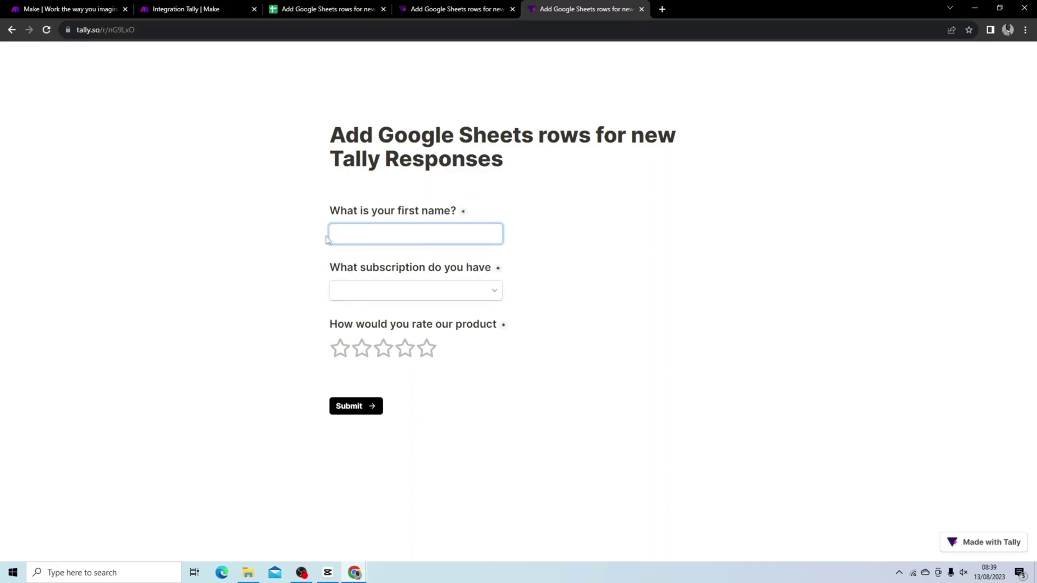
click(363, 359)
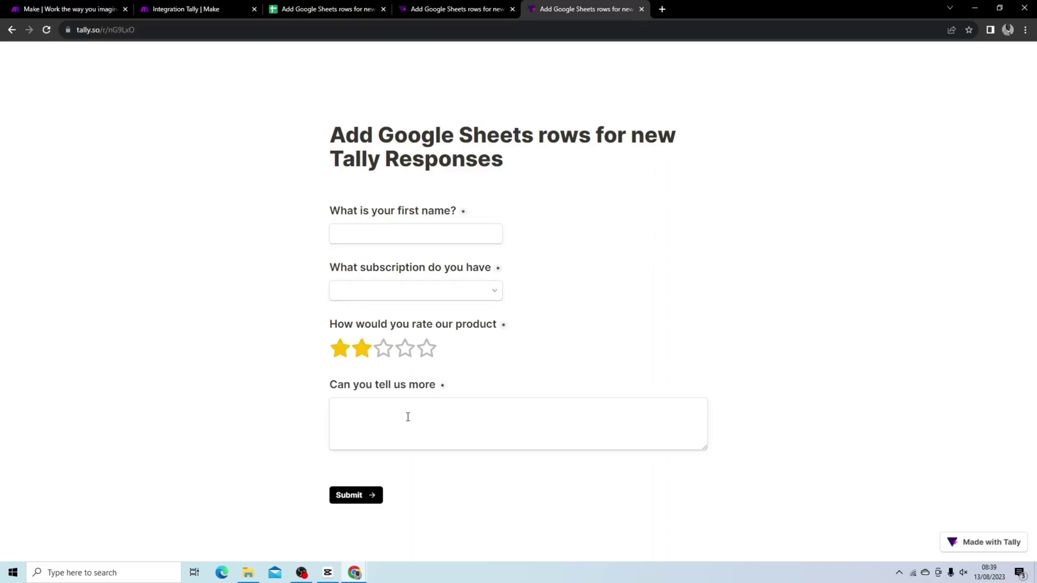
click(425, 349)
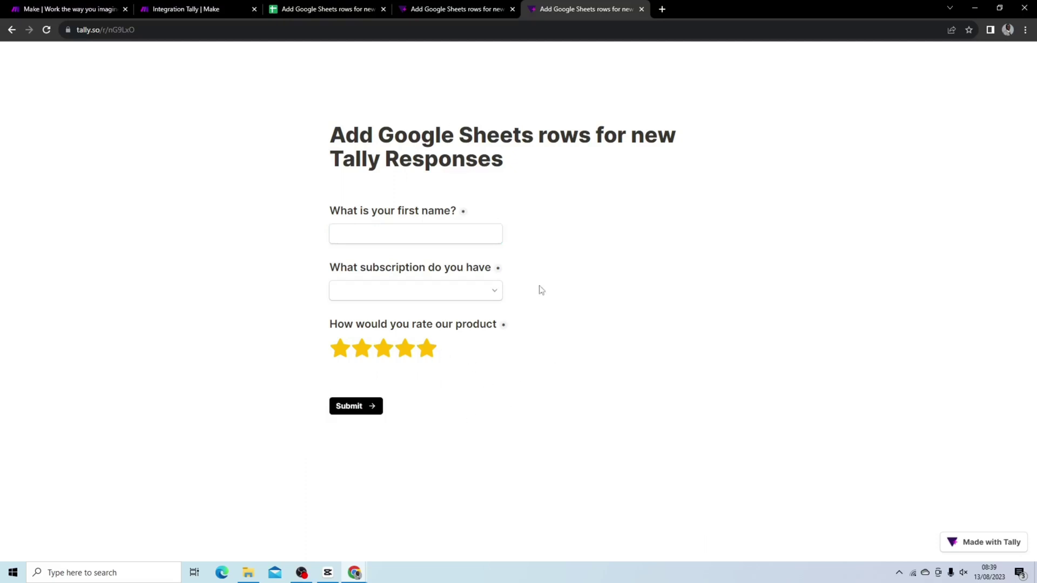
- Enter a 'Feedback' heading in D1 with a larger font size and bold
click(319, 9)
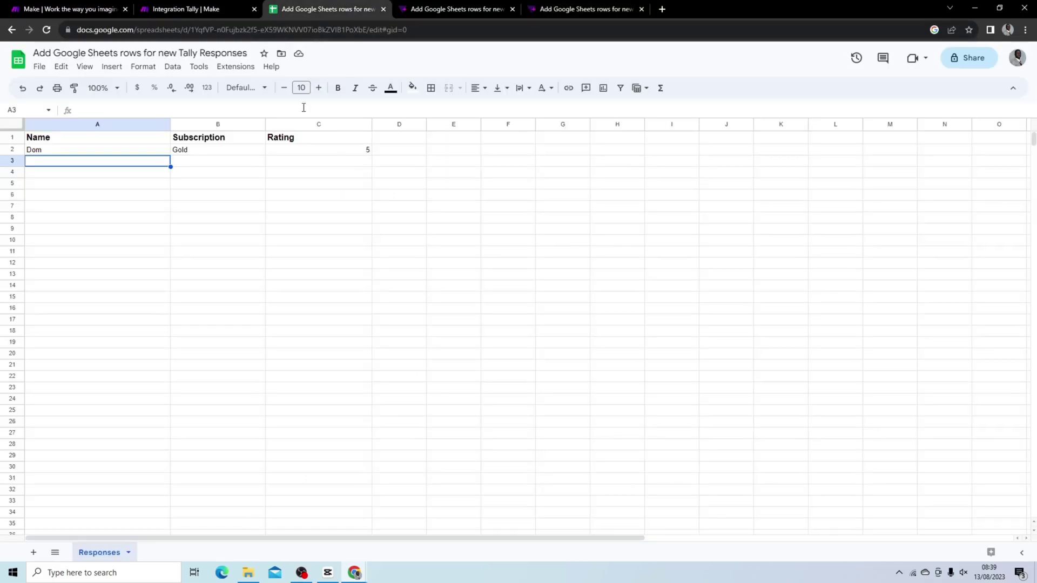
click(413, 140)
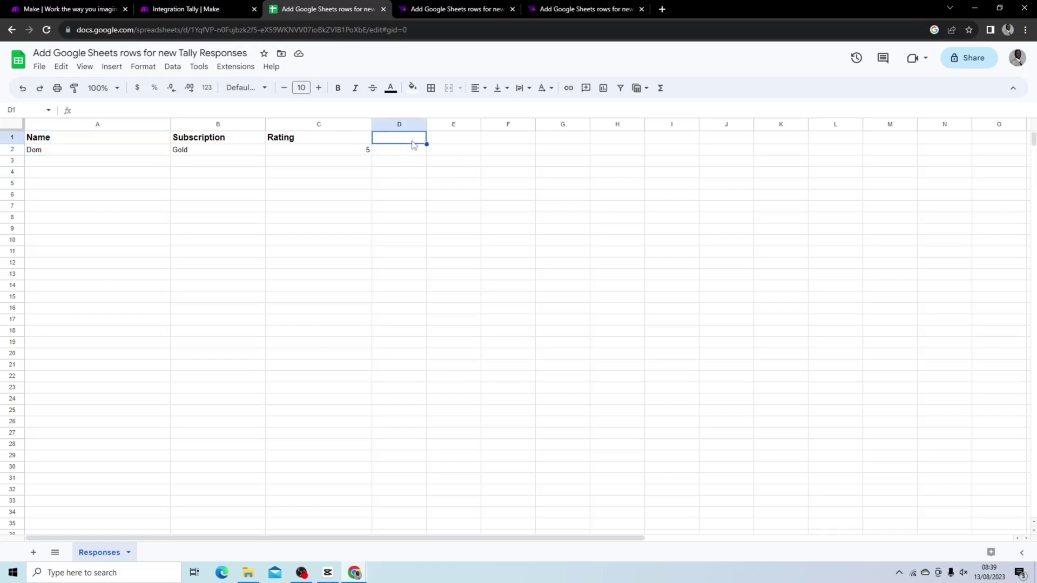
text(Fe)
text(eback)
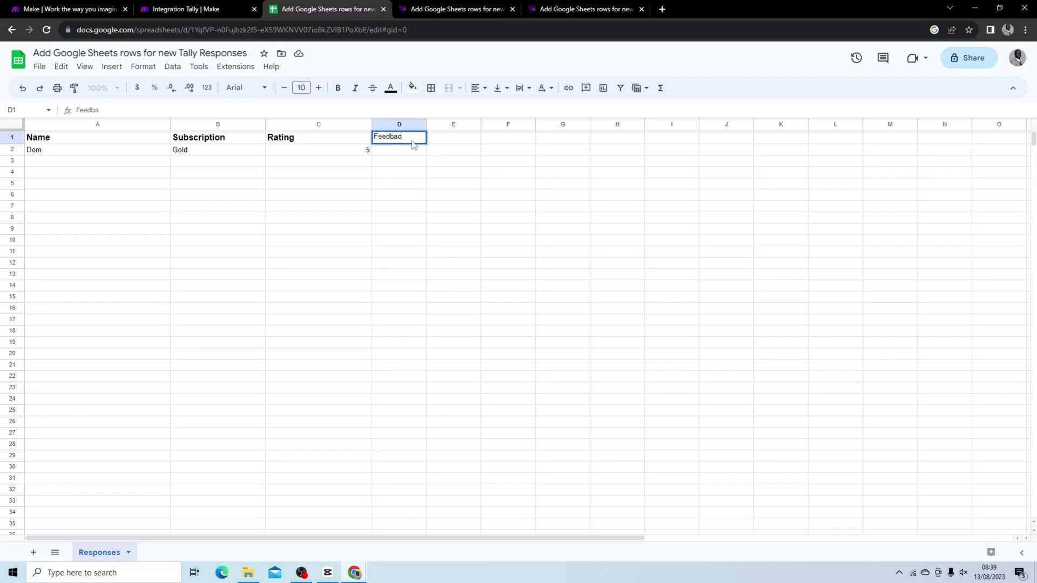
click(394, 162)
click(395, 140)
click(318, 88)
click(318, 88)
click(338, 88)
- Widen column D and return to the Tally form
drag(427, 127, 593, 125)
click(544, 337)
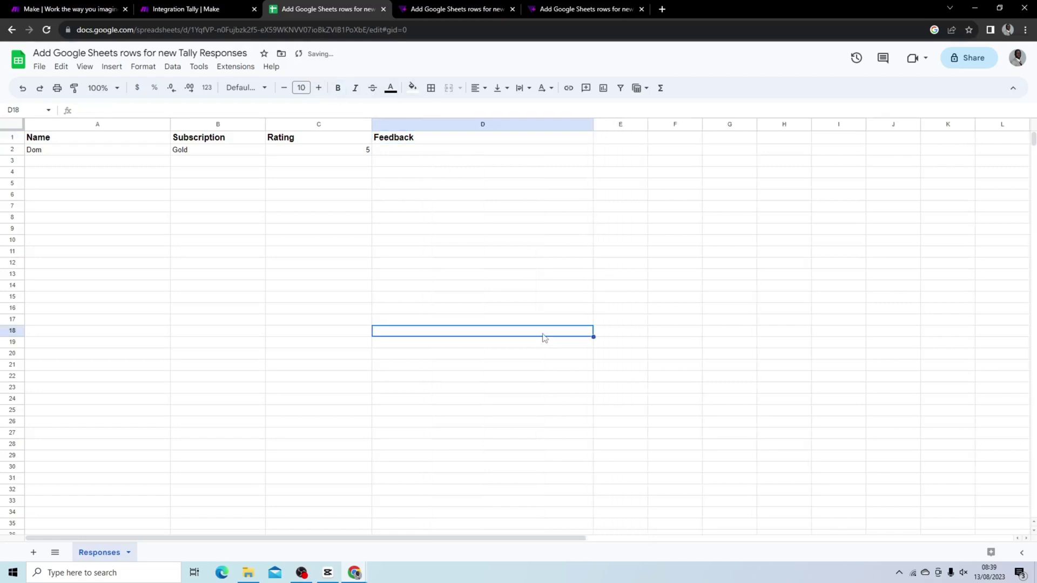
click(420, 152)
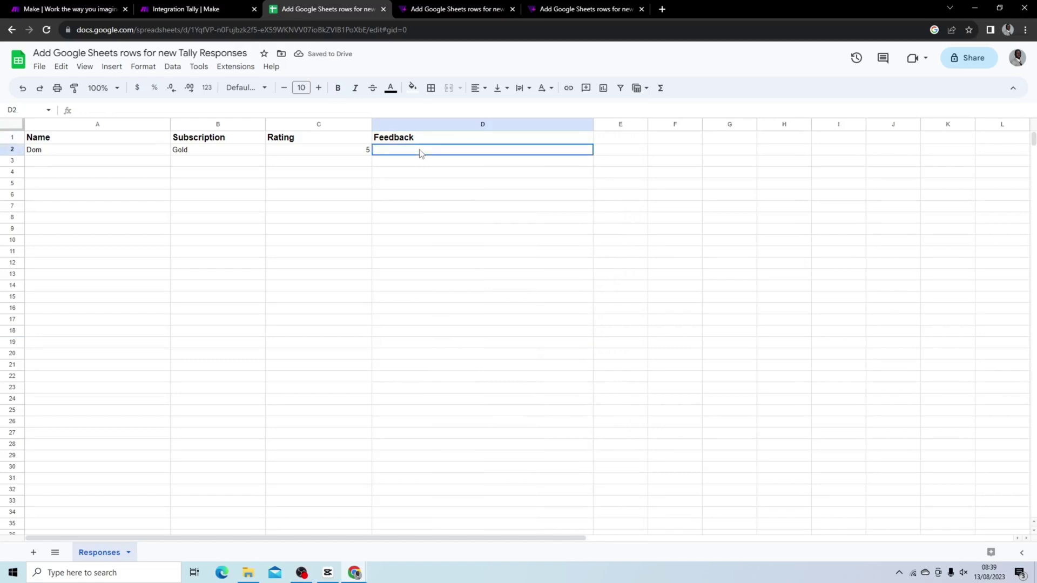
click(80, 161)
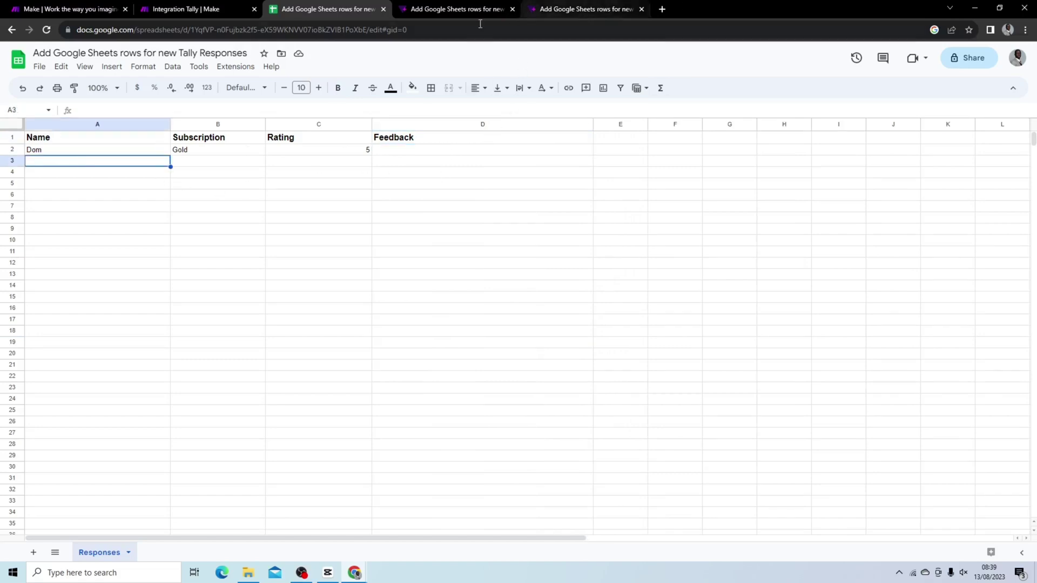
click(552, 14)
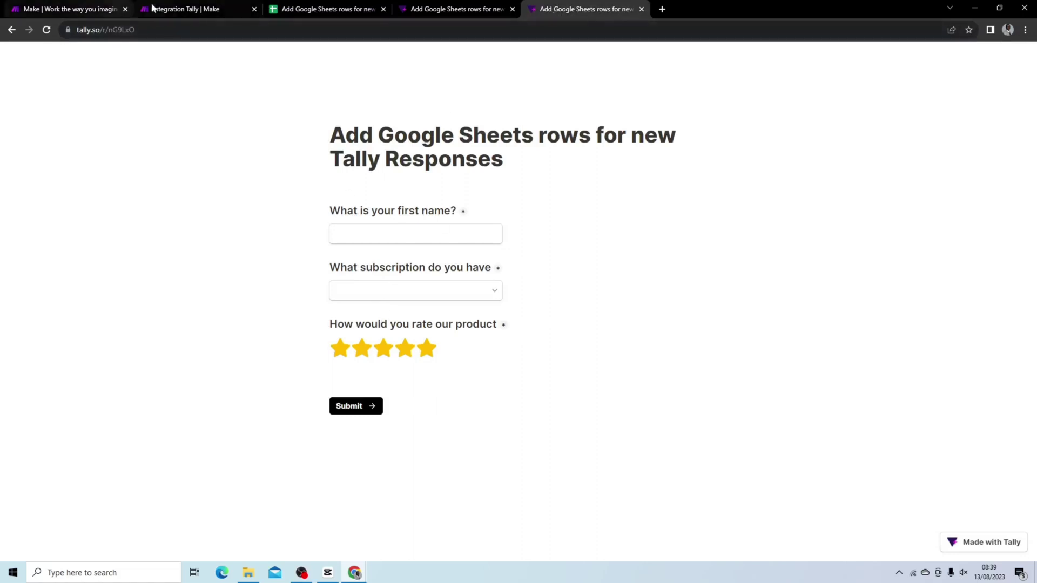
- Close the Google Sheets output details in Make and start a single run
click(211, 12)
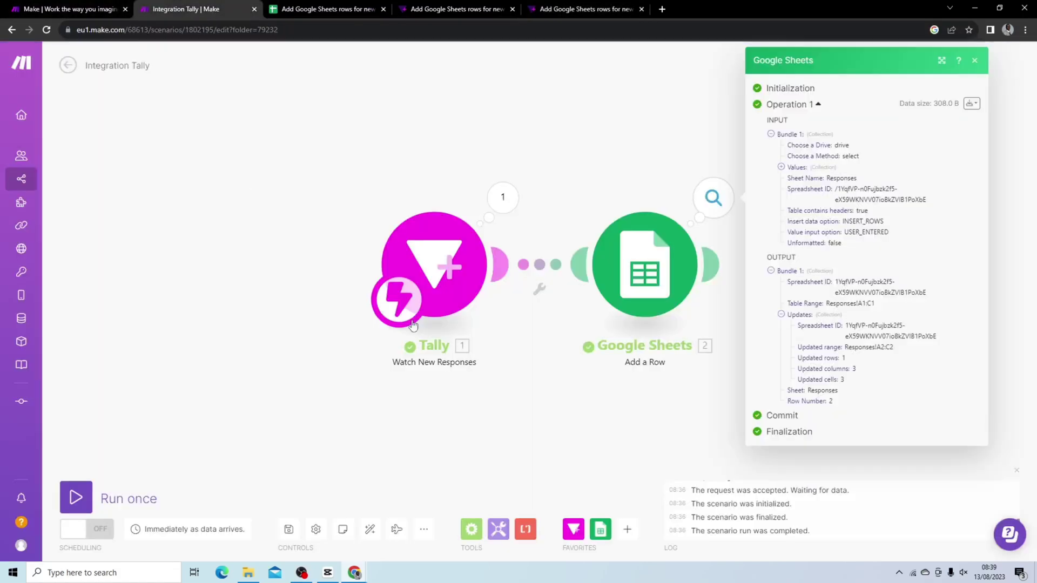
click(640, 122)
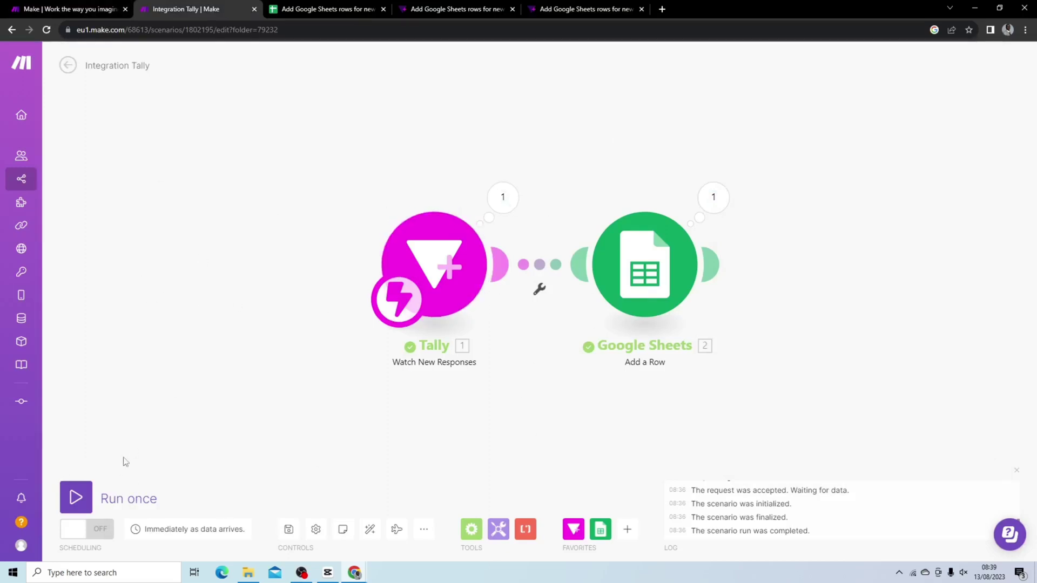
click(85, 484)
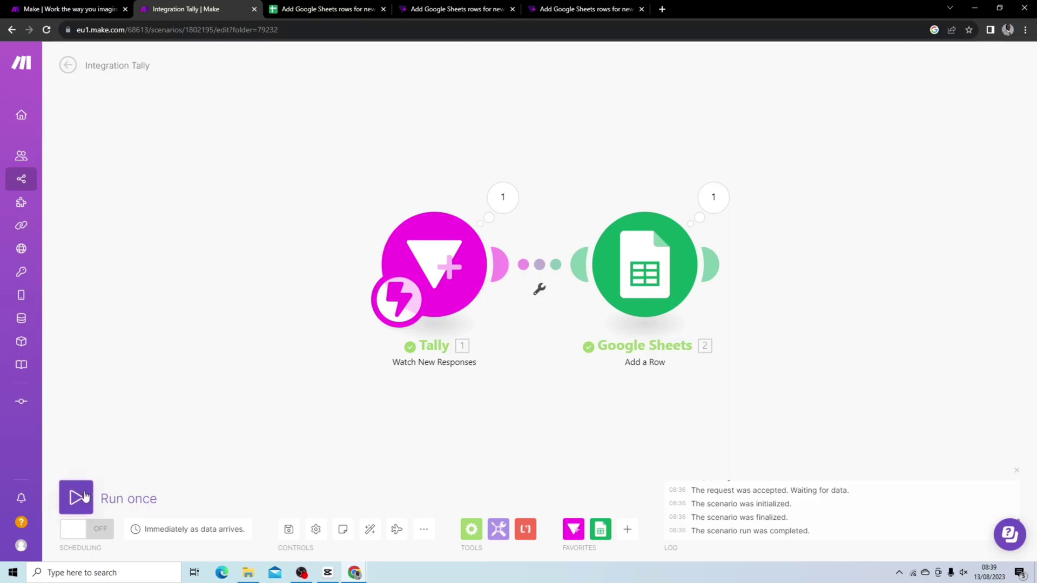
- Rate the product two stars on the live form and click into the Can you tell us more box
click(594, 11)
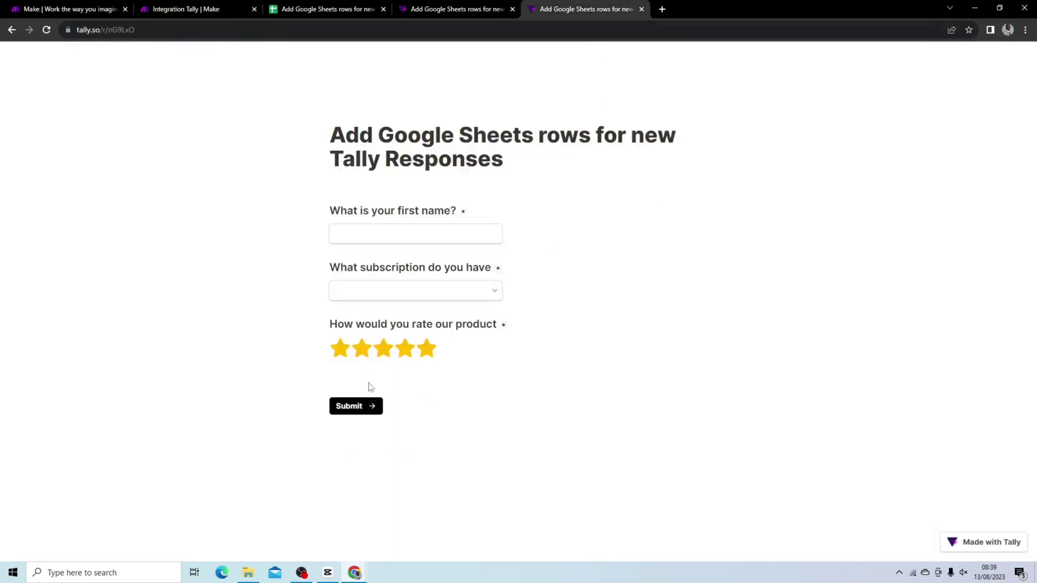
click(362, 353)
click(427, 409)
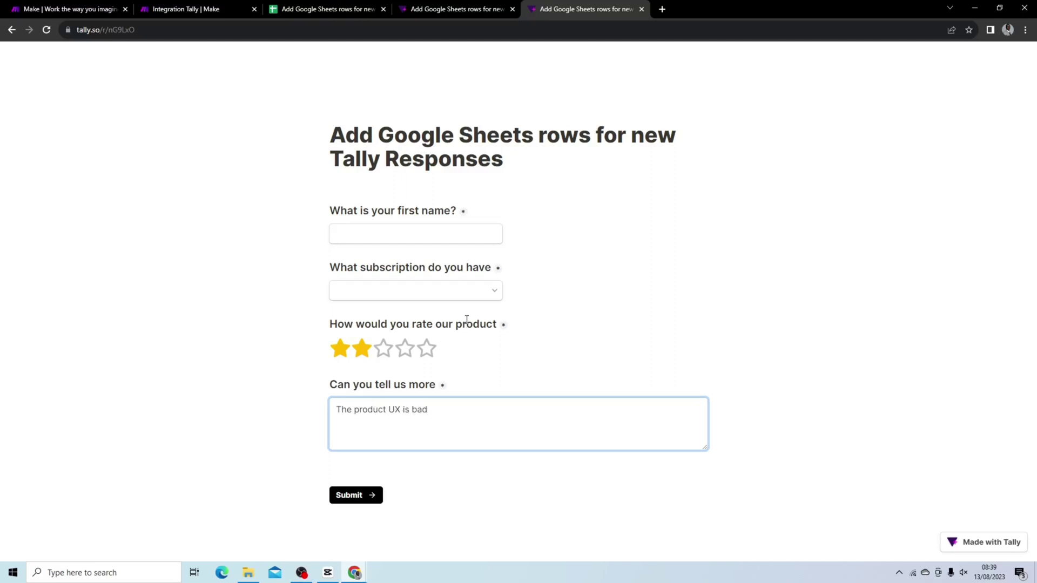
- Enter the first name, choose the Gold subscription and submit the two-star response
click(440, 232)
text(D)
click(343, 292)
click(383, 348)
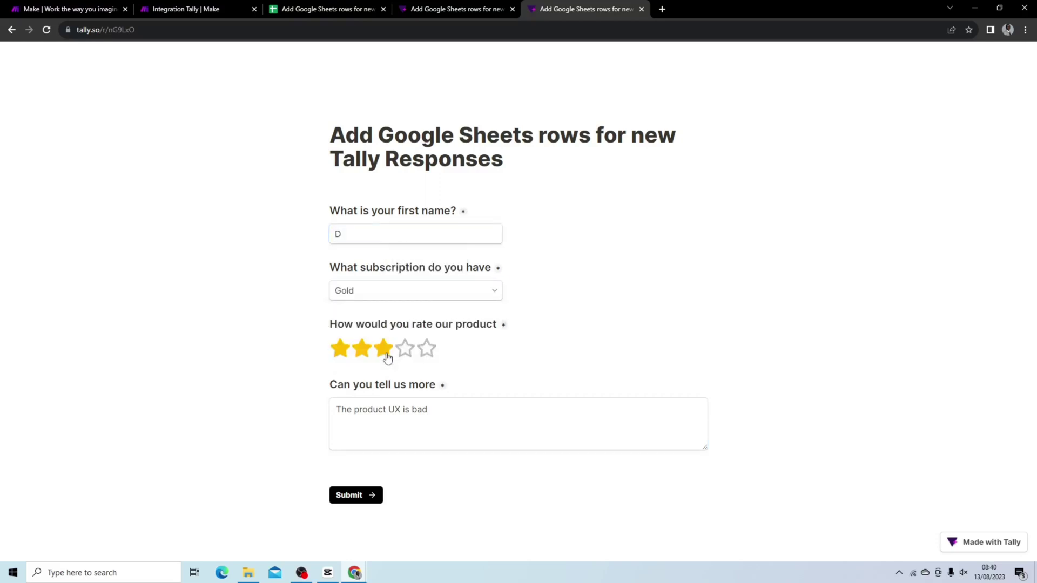
click(360, 497)
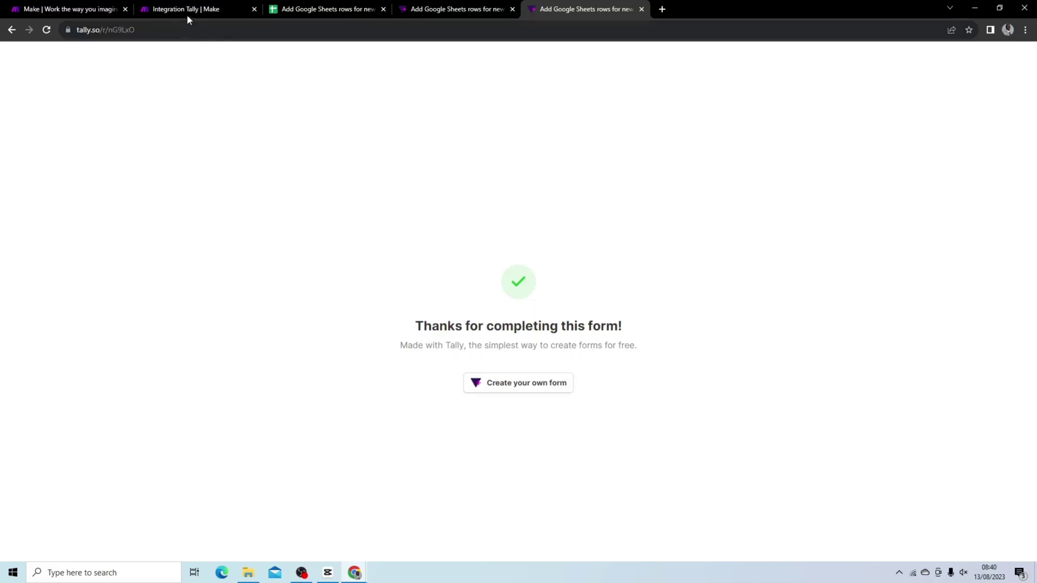
- Check the sheet for new rows, then inspect the Tally output's Fields, including the subscription value
click(209, 11)
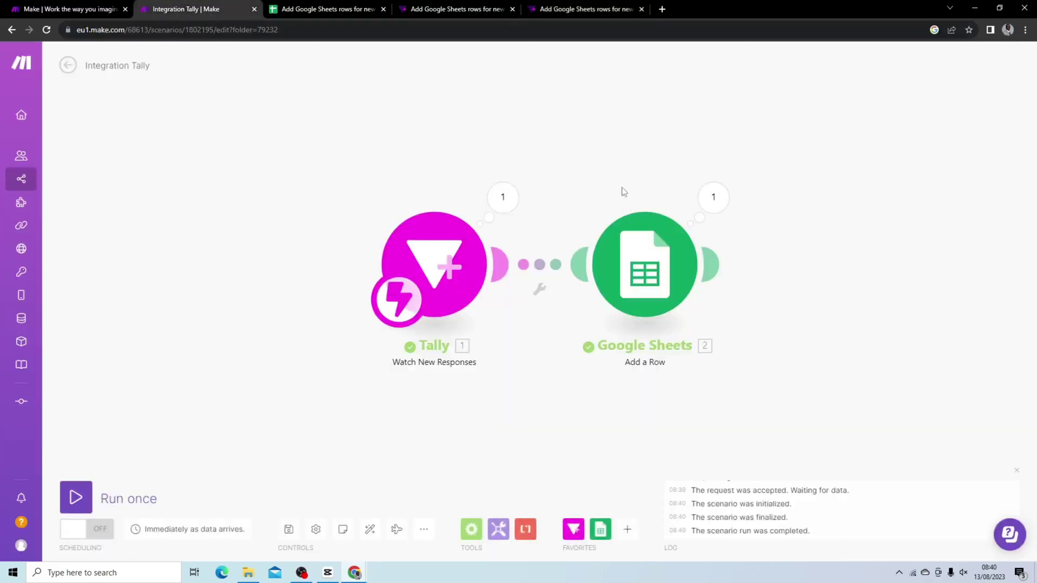
click(335, 11)
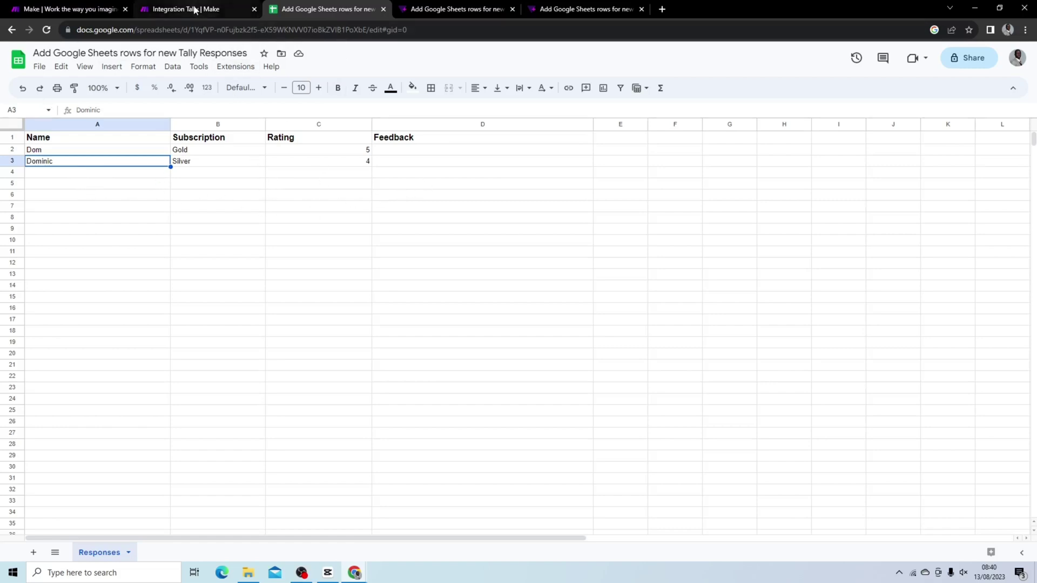
click(194, 9)
click(503, 198)
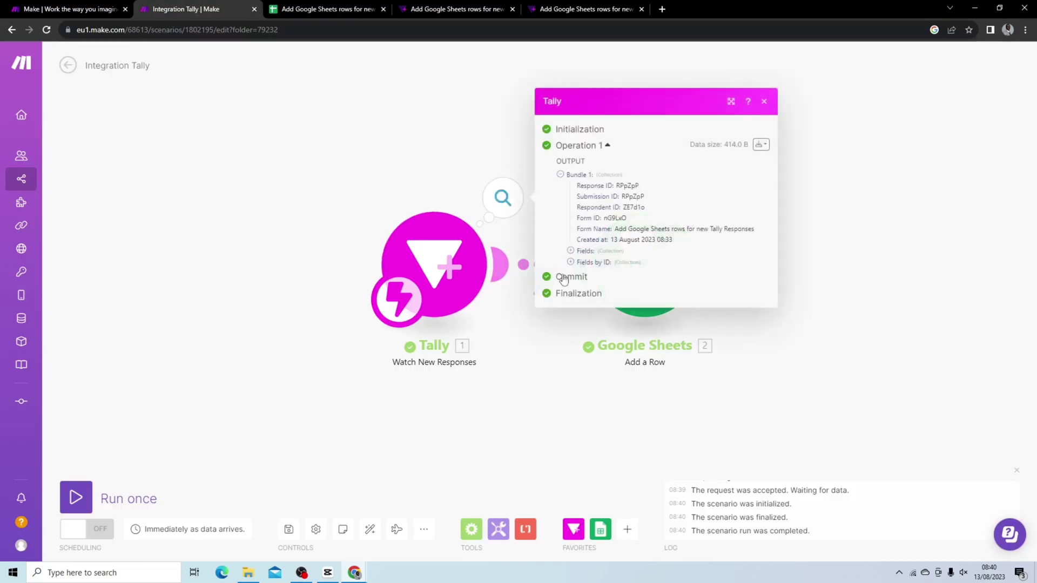
click(571, 251)
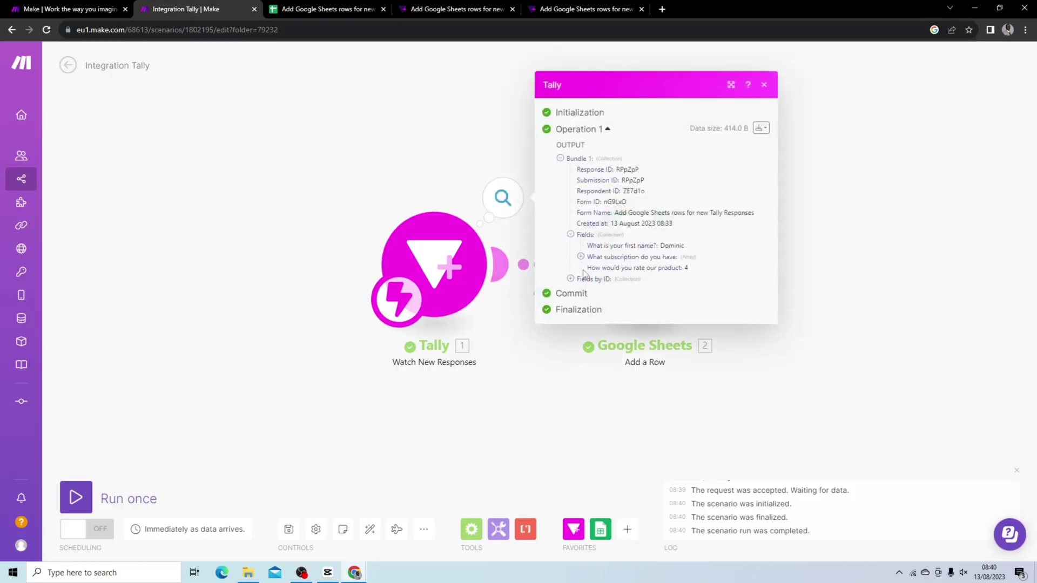
click(581, 258)
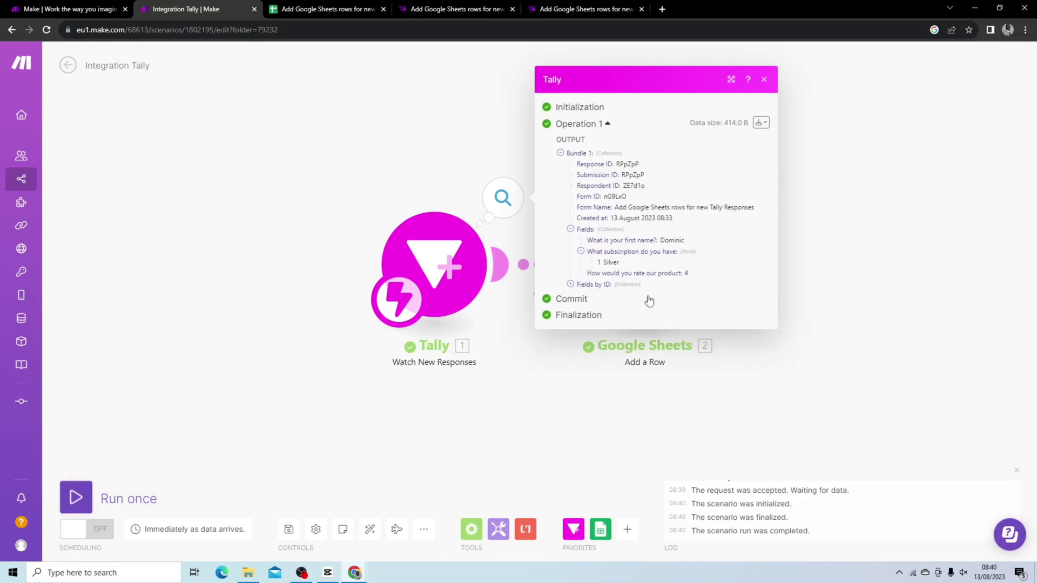
click(165, 363)
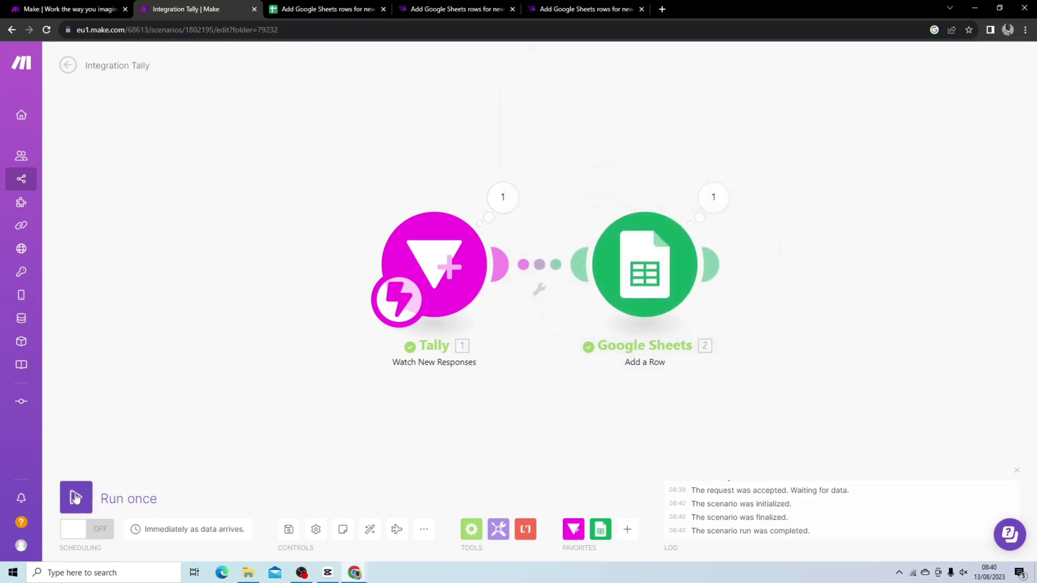
- Run the scenario once to process the queued response and inspect the new row A4:C4
click(75, 497)
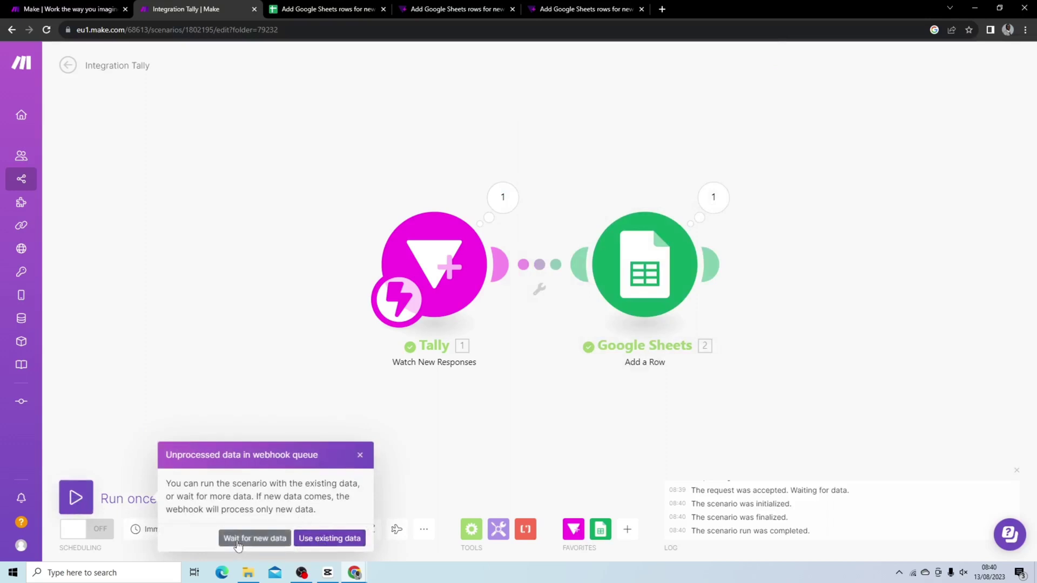
click(332, 538)
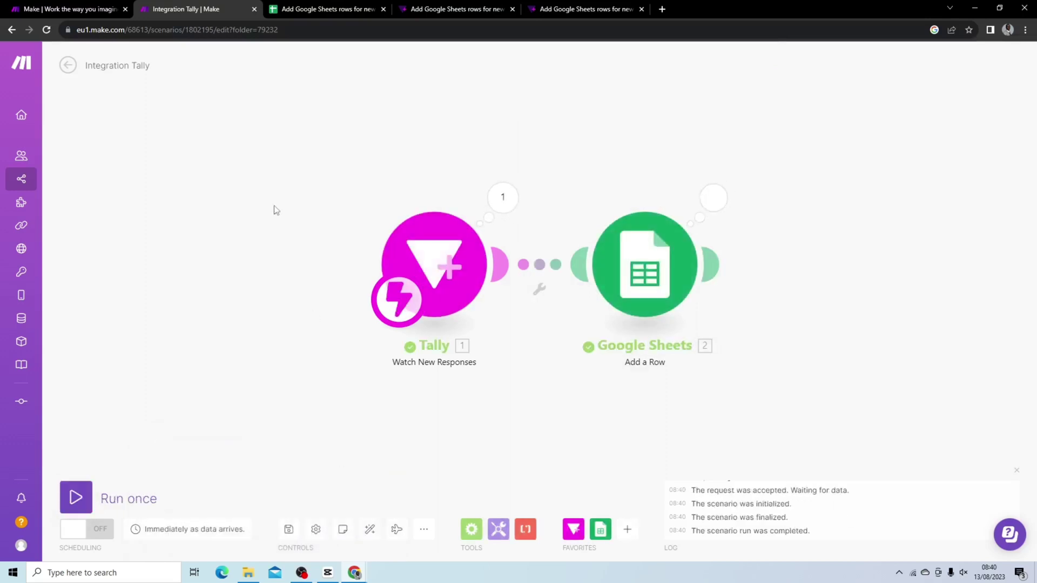
click(285, 10)
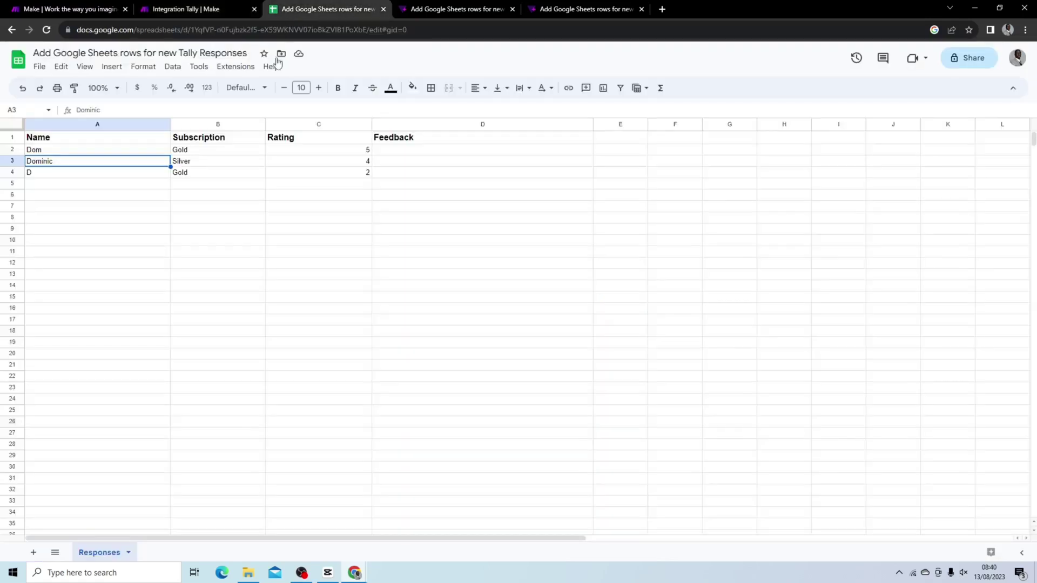
click(110, 178)
drag(370, 177, 123, 181)
- Reopen the Tally module's latest output and expand its Fields
click(167, 11)
click(499, 199)
click(572, 251)
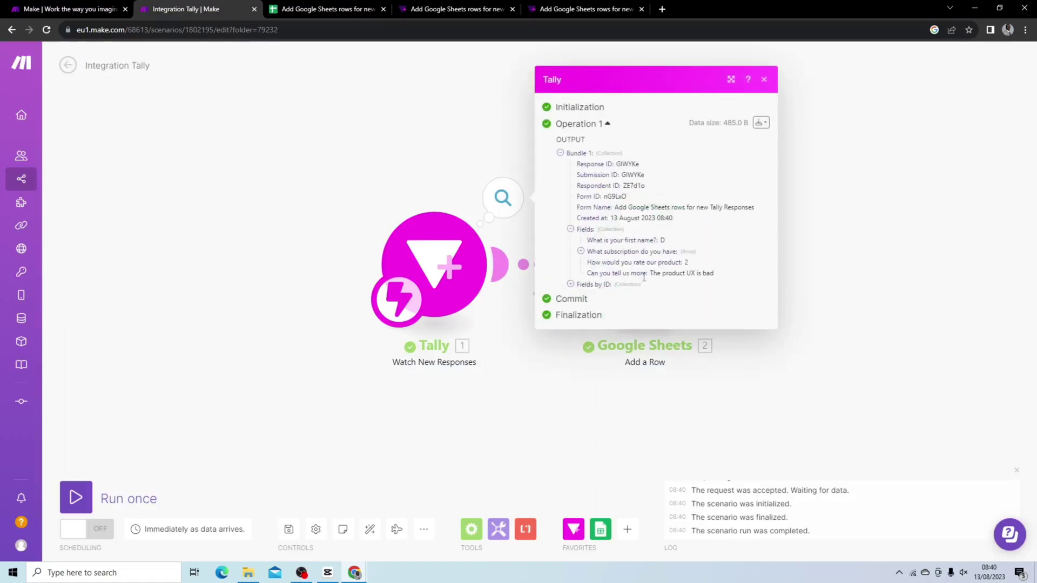
- Refresh the Add a Row module's headers, map 'Can you tell us more' into Feedback (D), and save
click(817, 287)
click(635, 252)
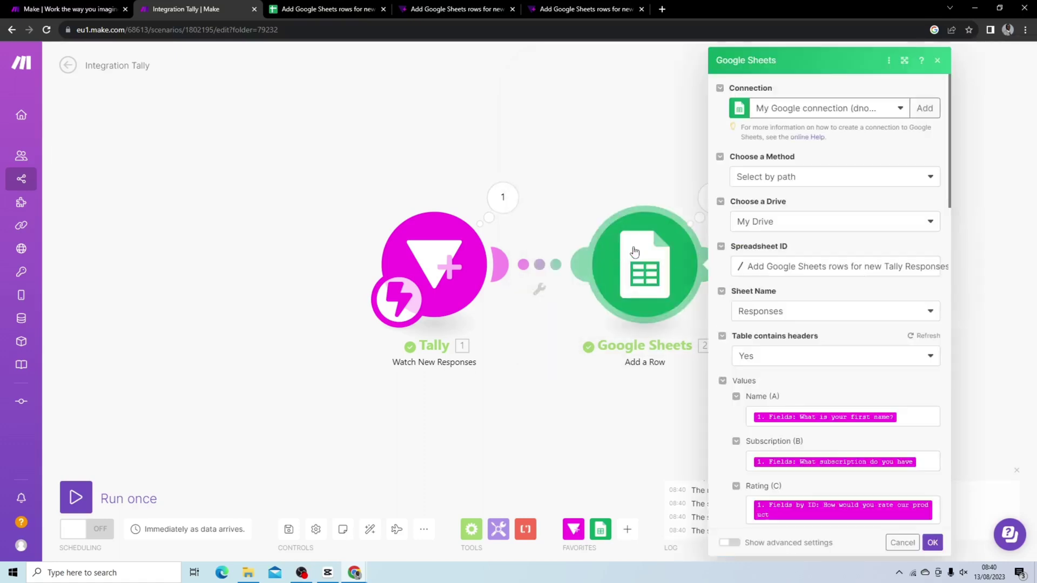
scroll(778, 215, down, 4)
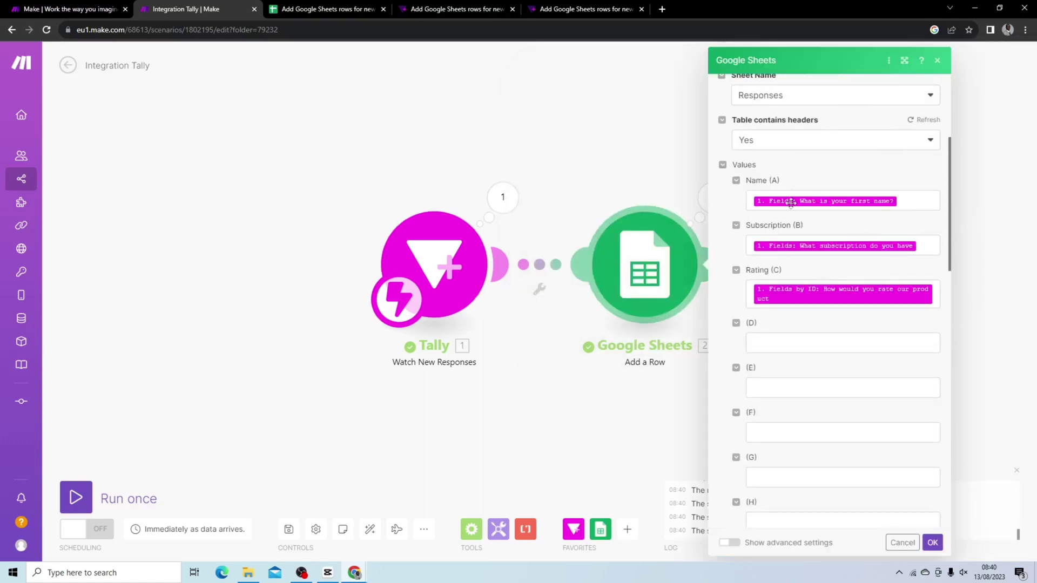
click(924, 119)
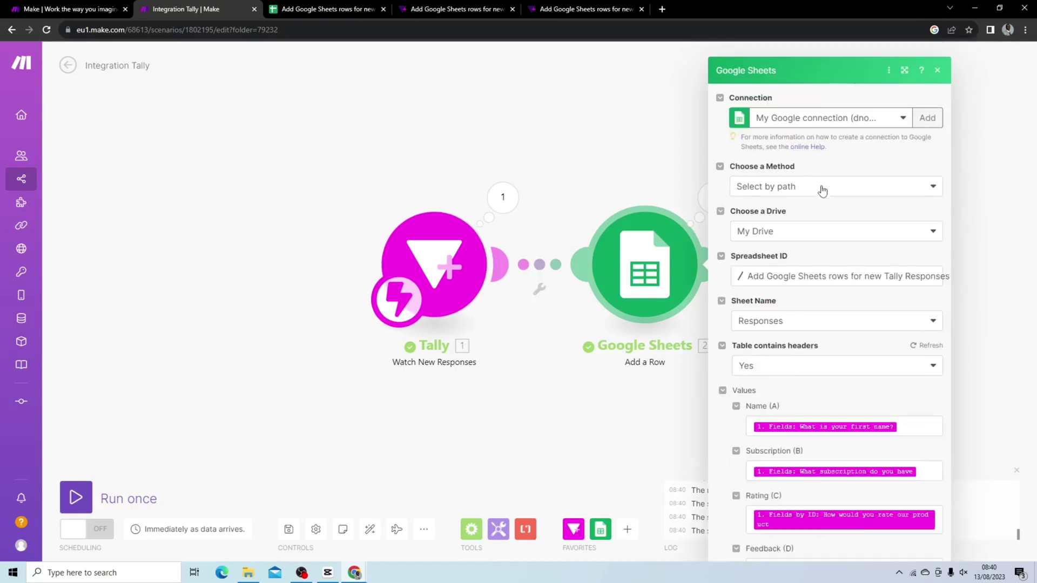
scroll(826, 190, down, 5)
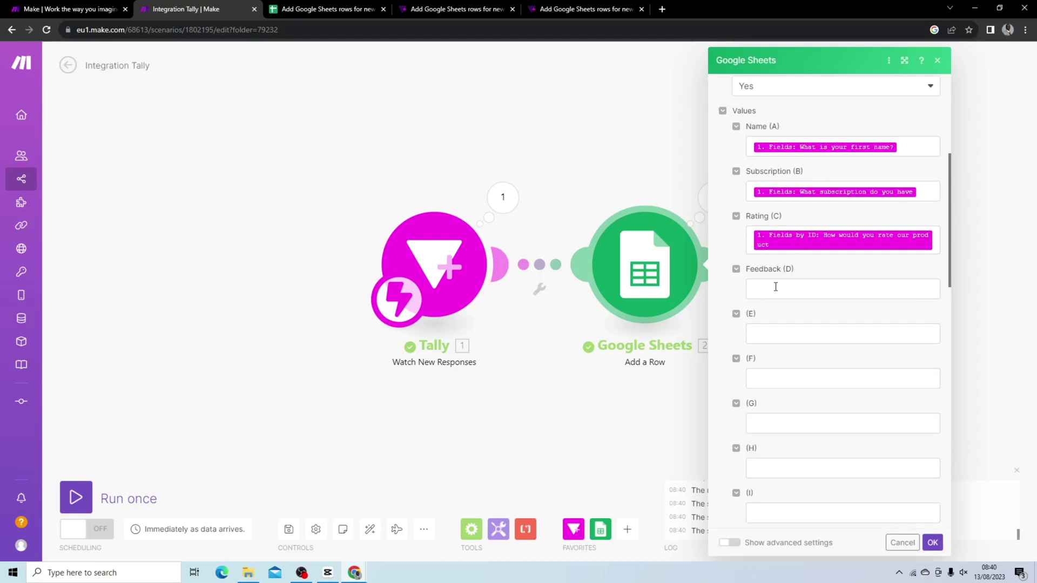
click(775, 287)
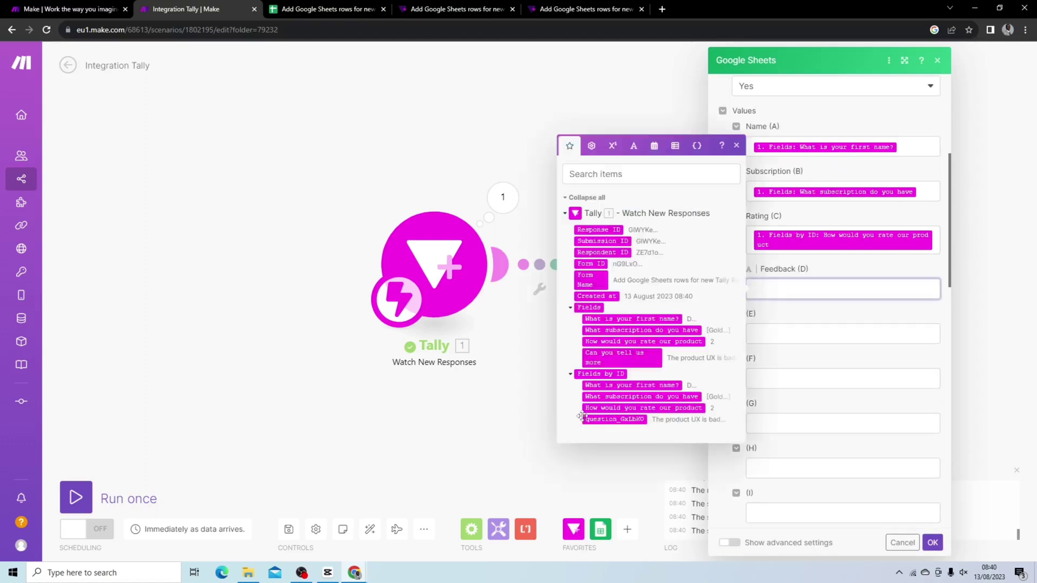
click(623, 358)
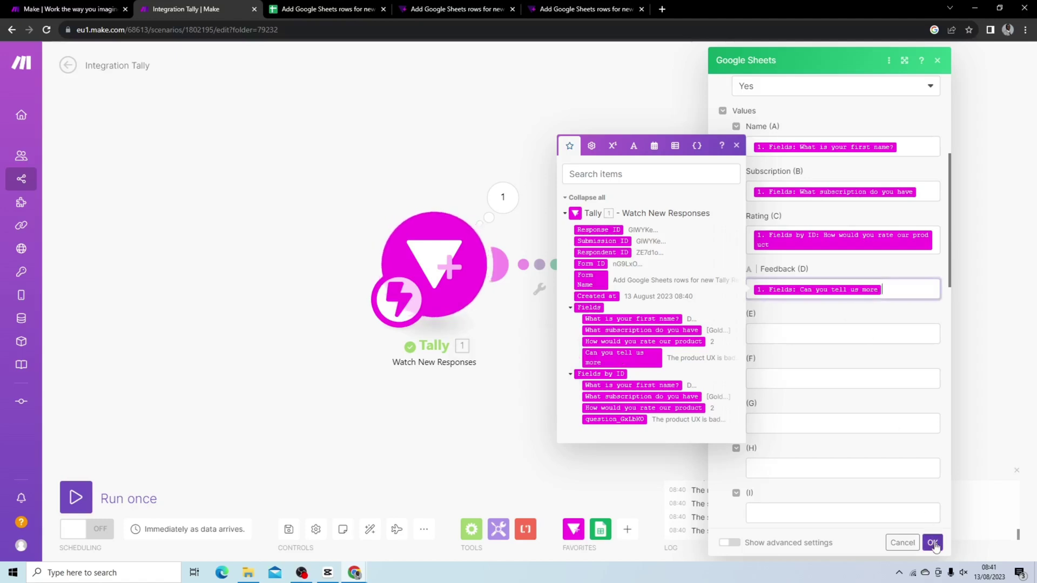
click(933, 544)
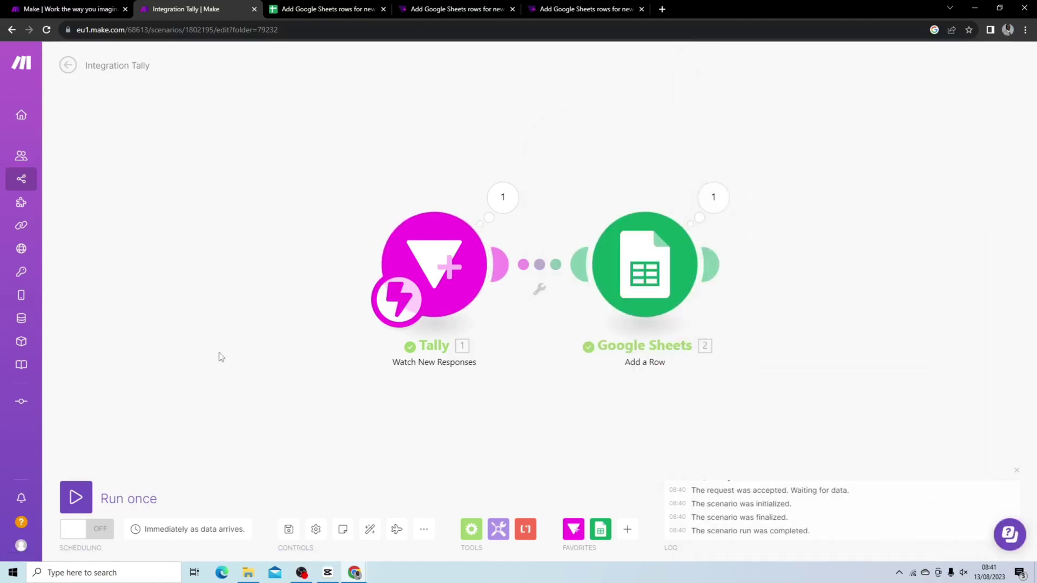
- Start a single Make run and reload a blank Tally form
click(75, 497)
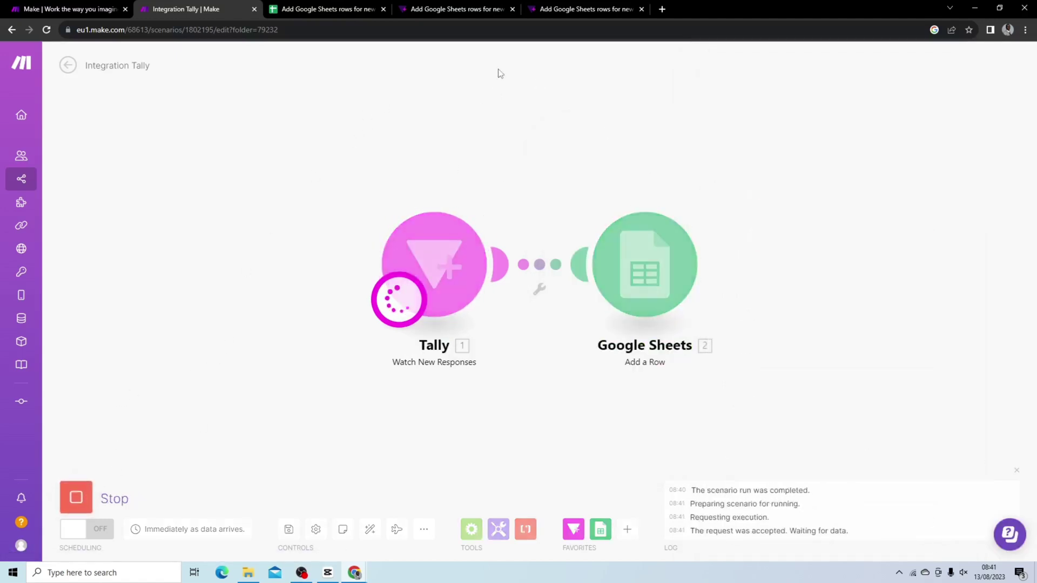
click(543, 9)
click(46, 29)
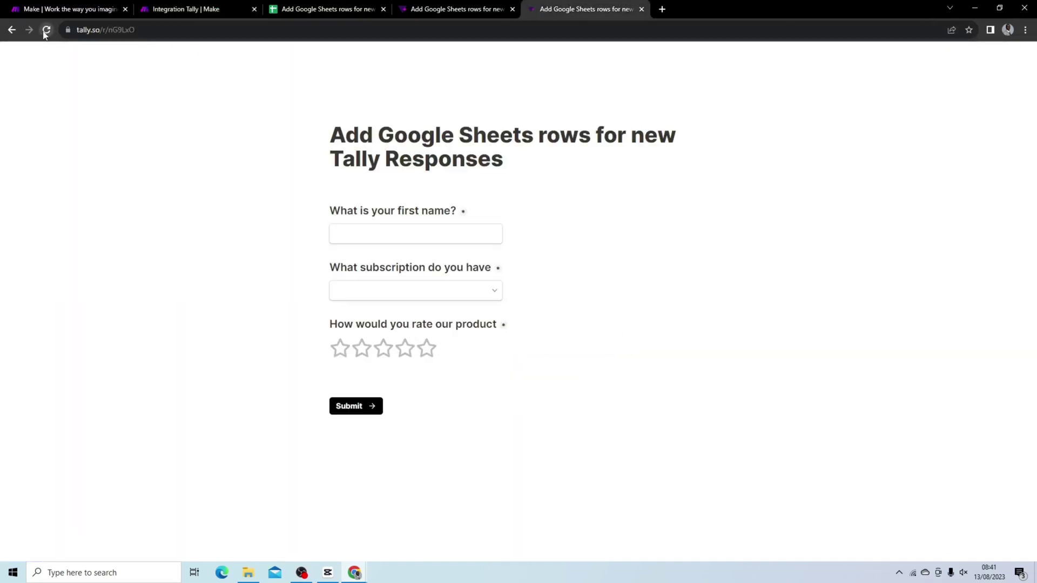
- Submit a Bronze, one-star response with a first name and feedback 'The pricing is expensive'
click(414, 238)
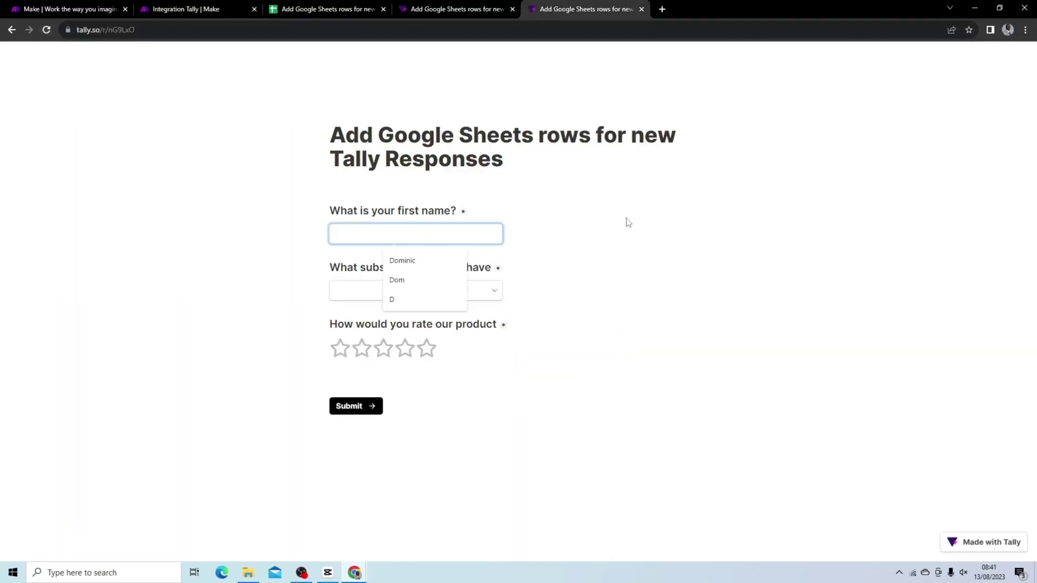
text(nIC)
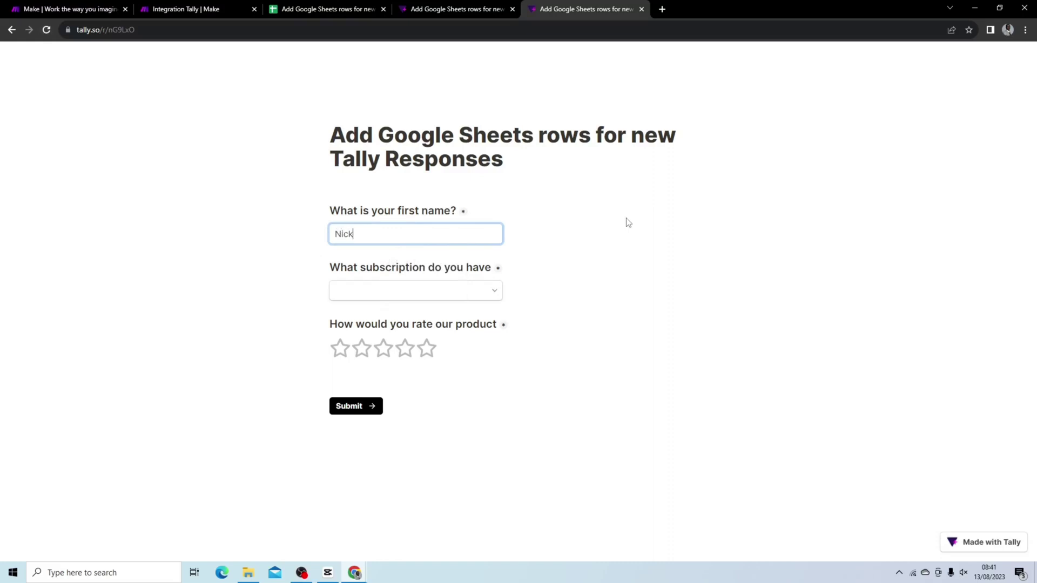
text(k)
click(472, 291)
click(465, 312)
click(341, 348)
click(382, 409)
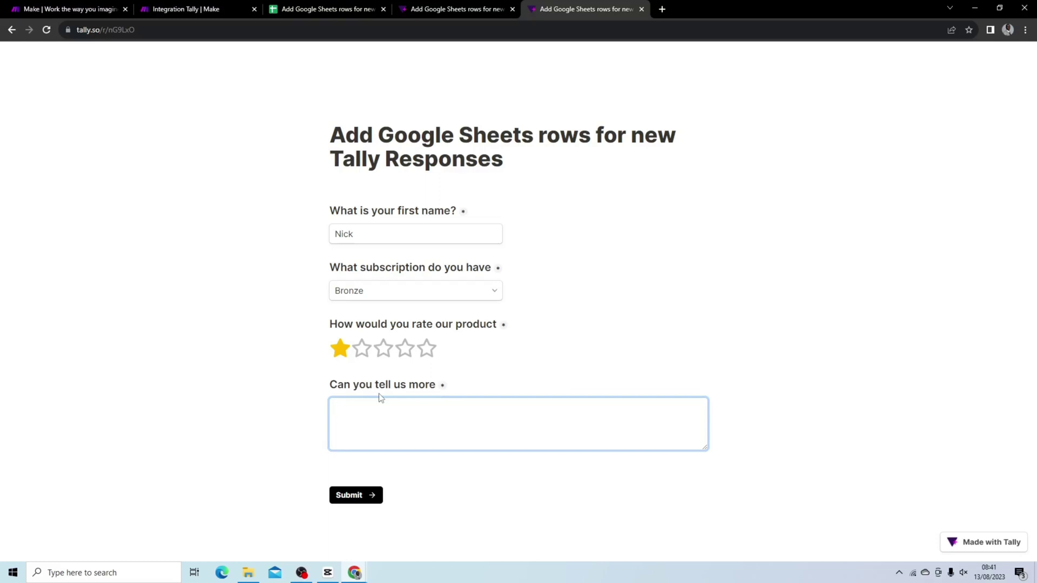
text(The pricing is expensive)
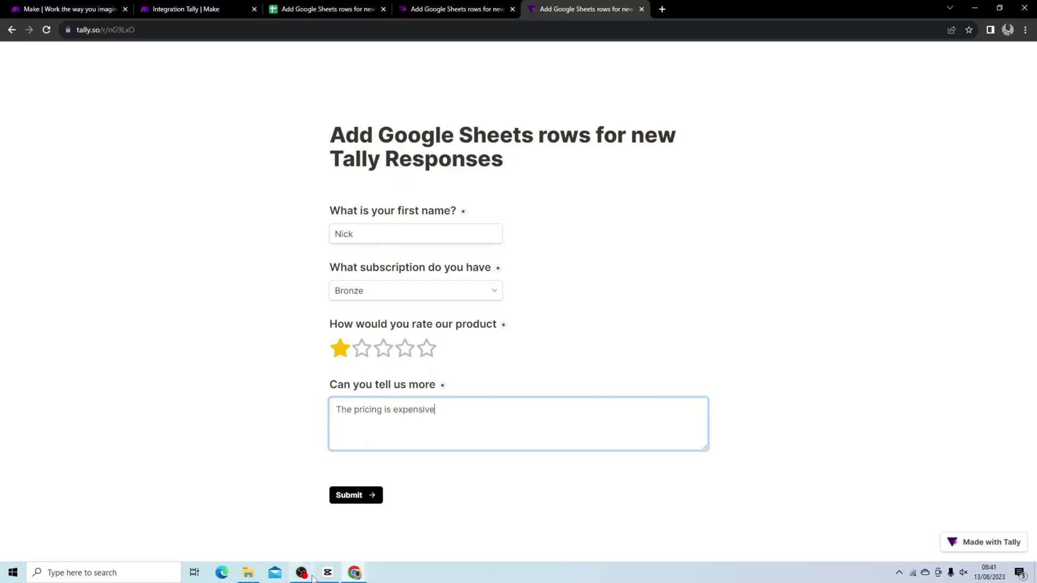
click(356, 495)
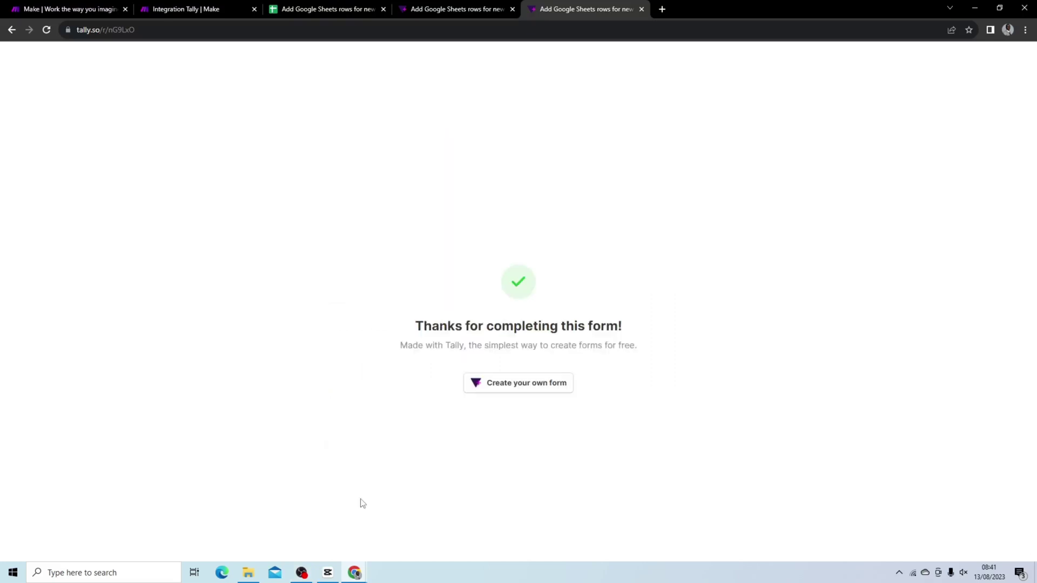
click(176, 9)
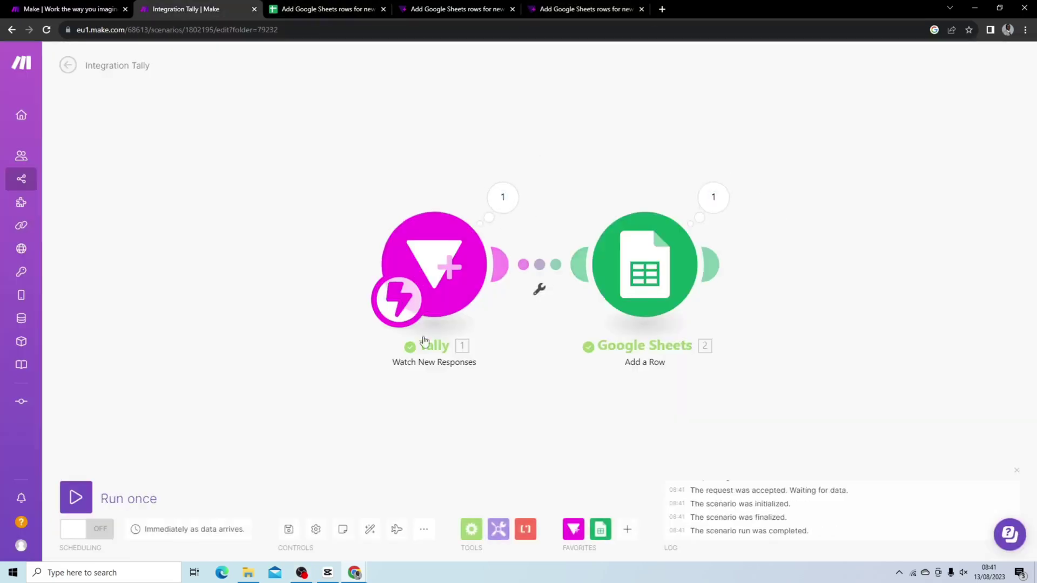
- Verify cells A5–D5 hold the new response with its pricing feedback, then reload the blank Tally form
click(331, 12)
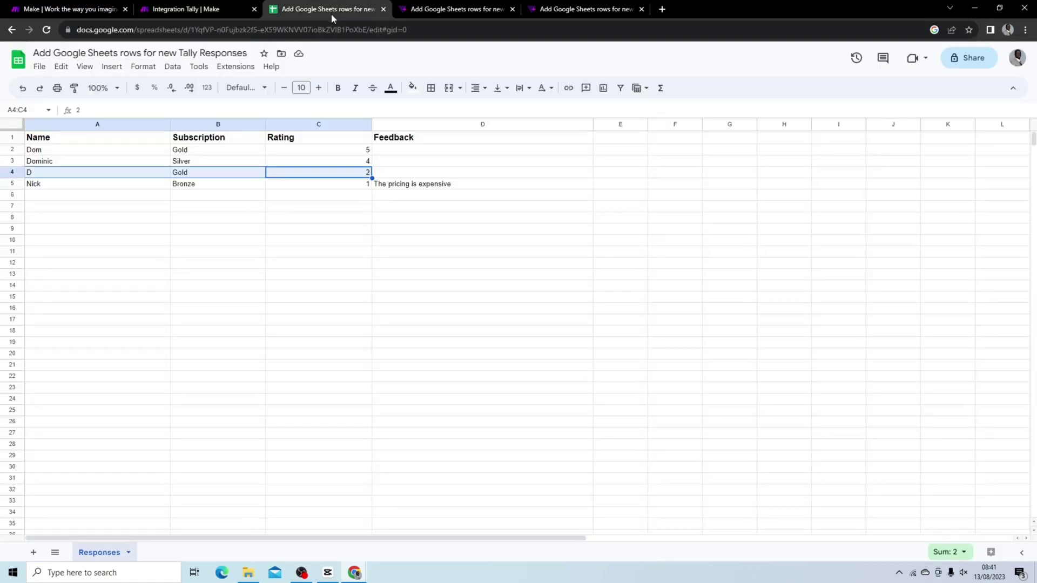
click(194, 227)
click(94, 189)
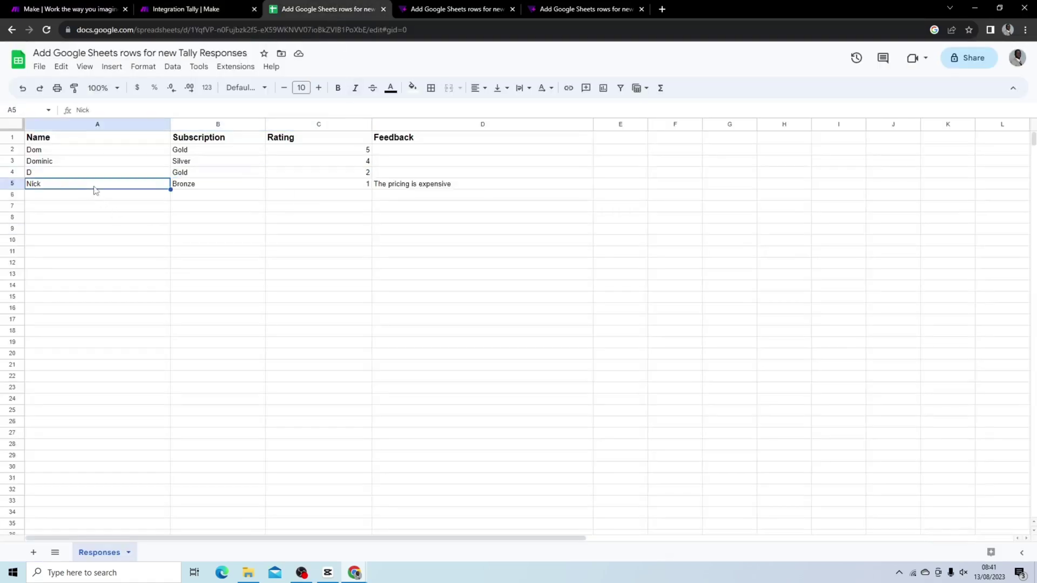
click(201, 186)
click(362, 184)
click(416, 187)
click(578, 9)
click(46, 31)
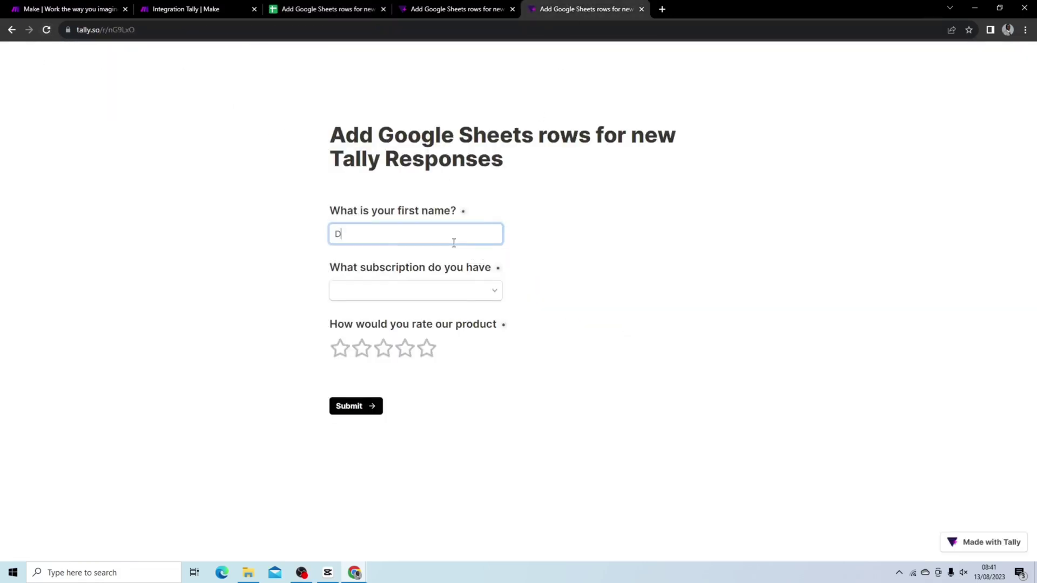
- Submit a Tally response with a first name, a Silver subscription and a 4-star rating
text(Dominic)
click(452, 292)
click(449, 331)
click(405, 351)
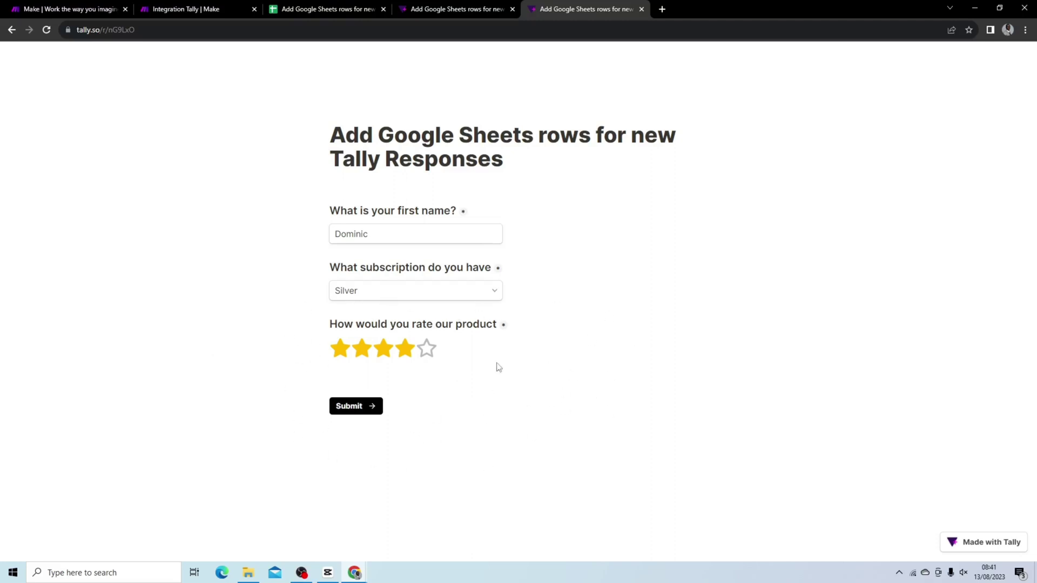
click(370, 406)
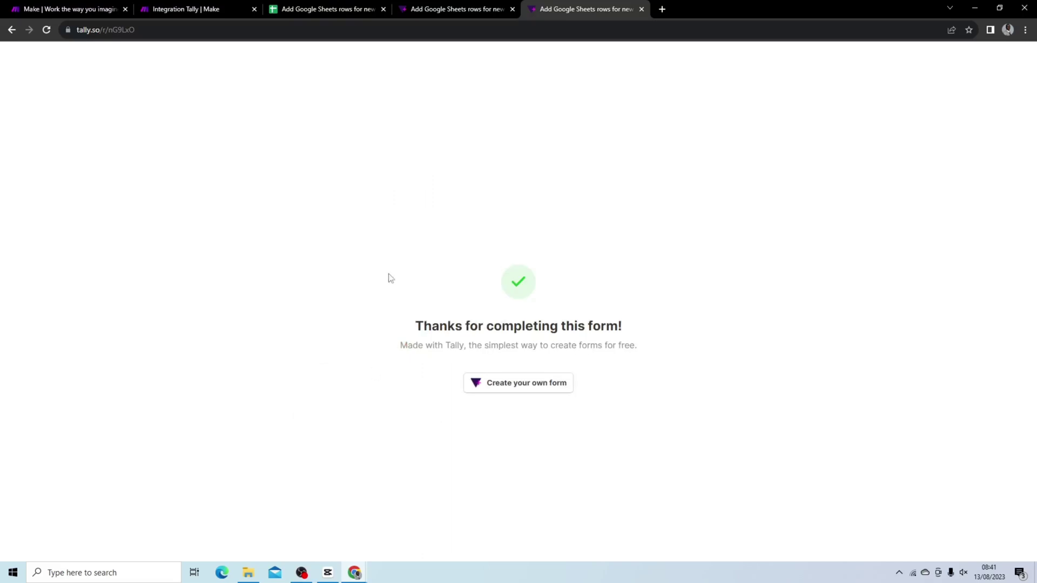
click(203, 8)
- Run the scenario once on the queued response and check row 6 shows Silver, rating 4, empty feedback
click(76, 497)
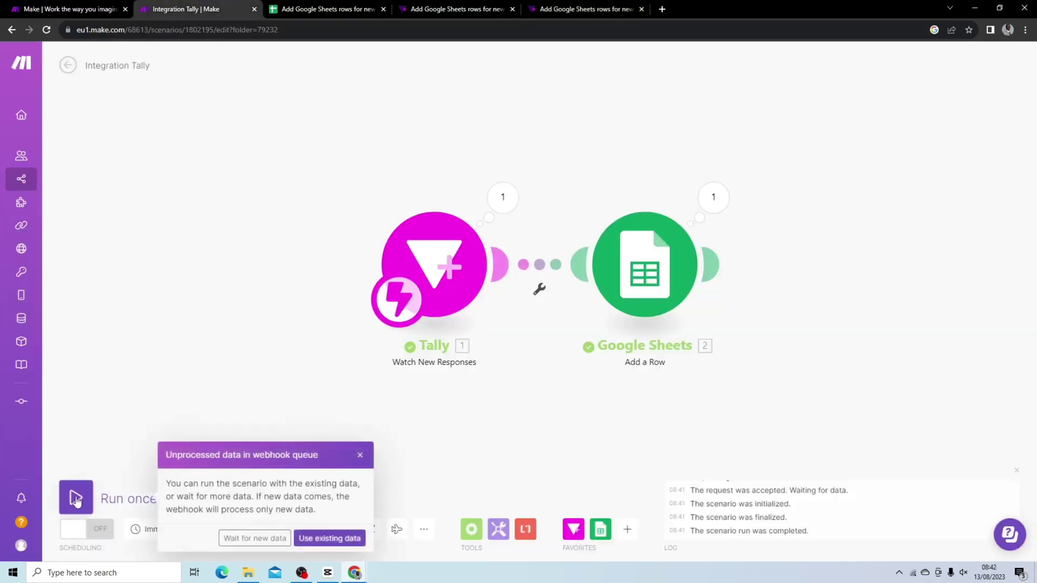
click(327, 539)
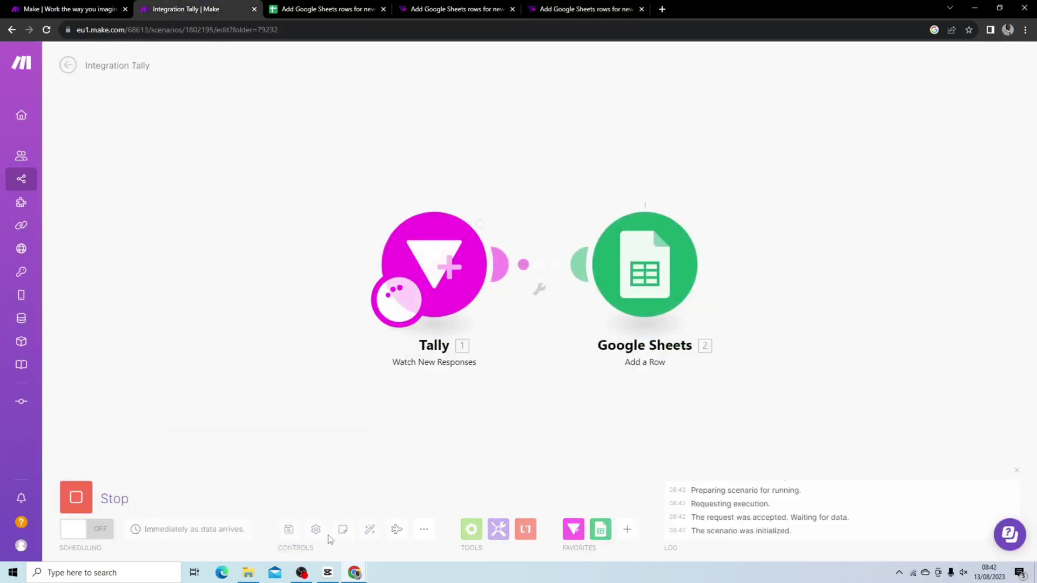
click(345, 9)
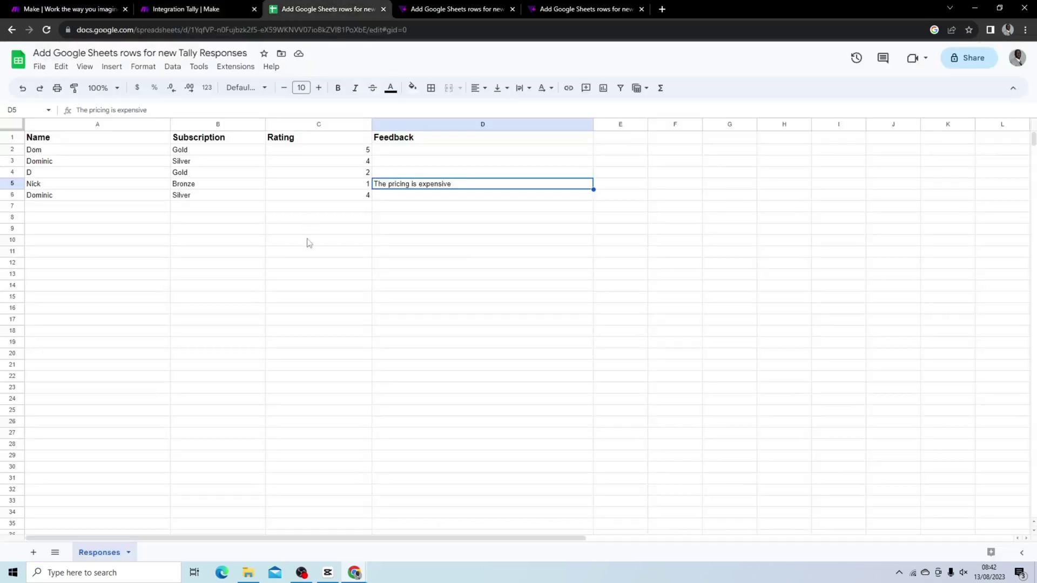
click(233, 245)
drag(80, 197, 298, 199)
click(450, 309)
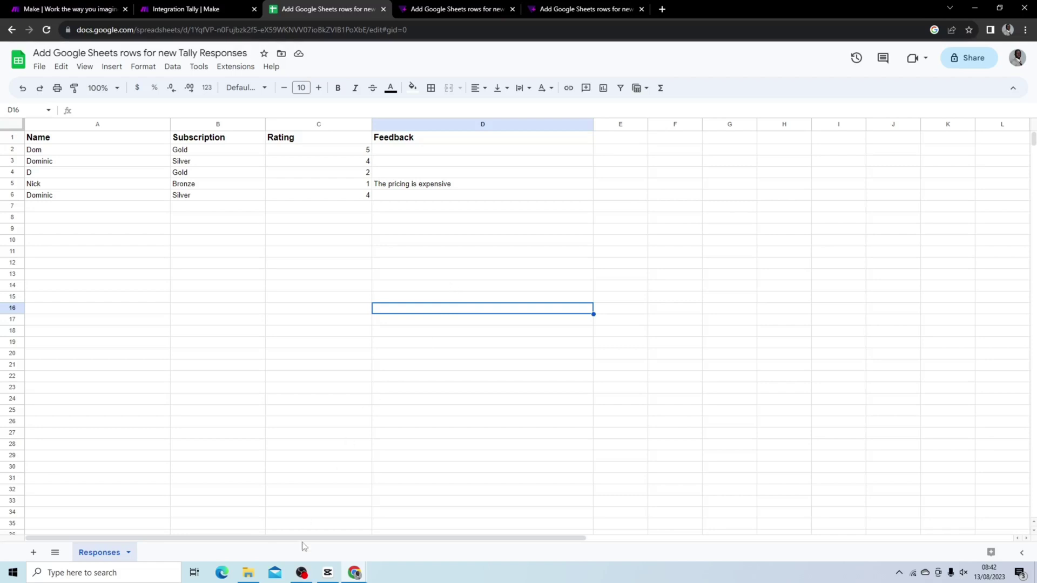
click(301, 572)
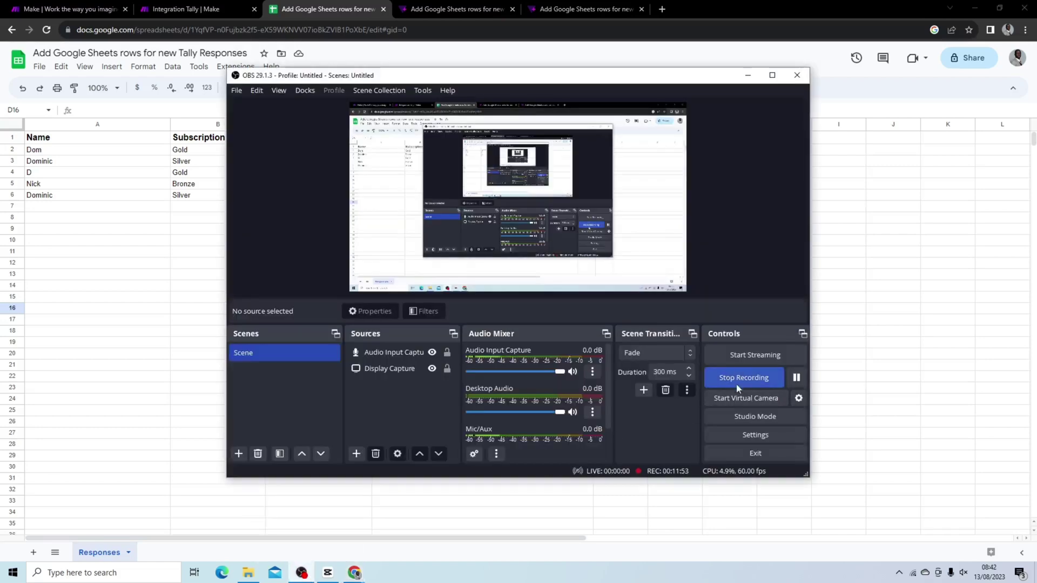